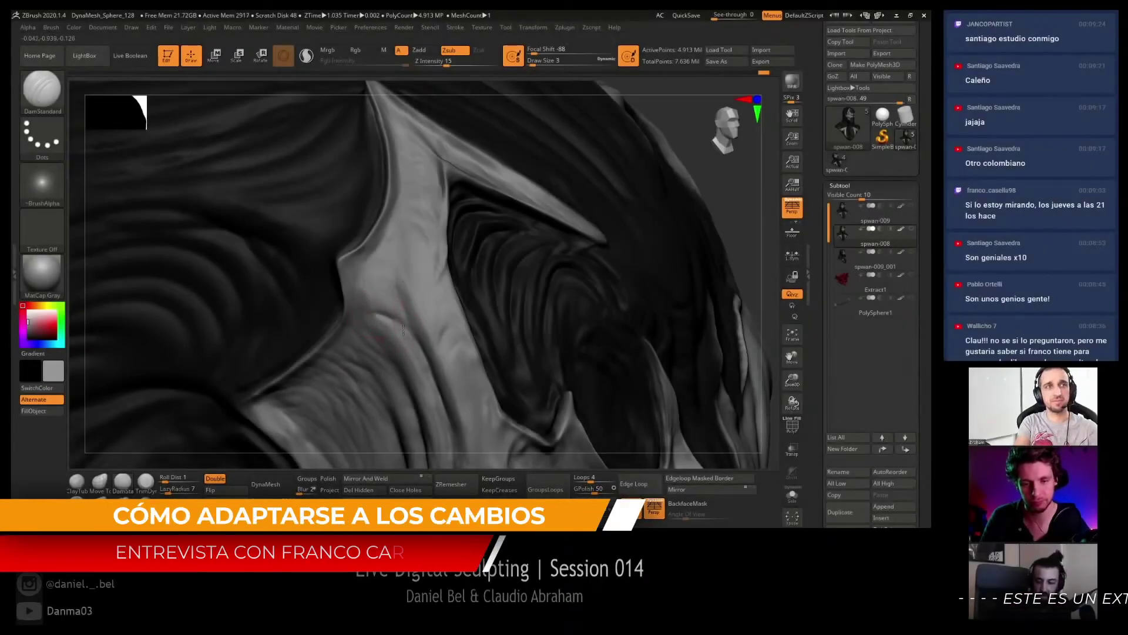
- Orbit and pan the view around the wrinkled brow crest from several angles
{"action": "right_click_drag", "start_coordinate": [404, 330], "coordinate": [386, 229], "text": "alt"}
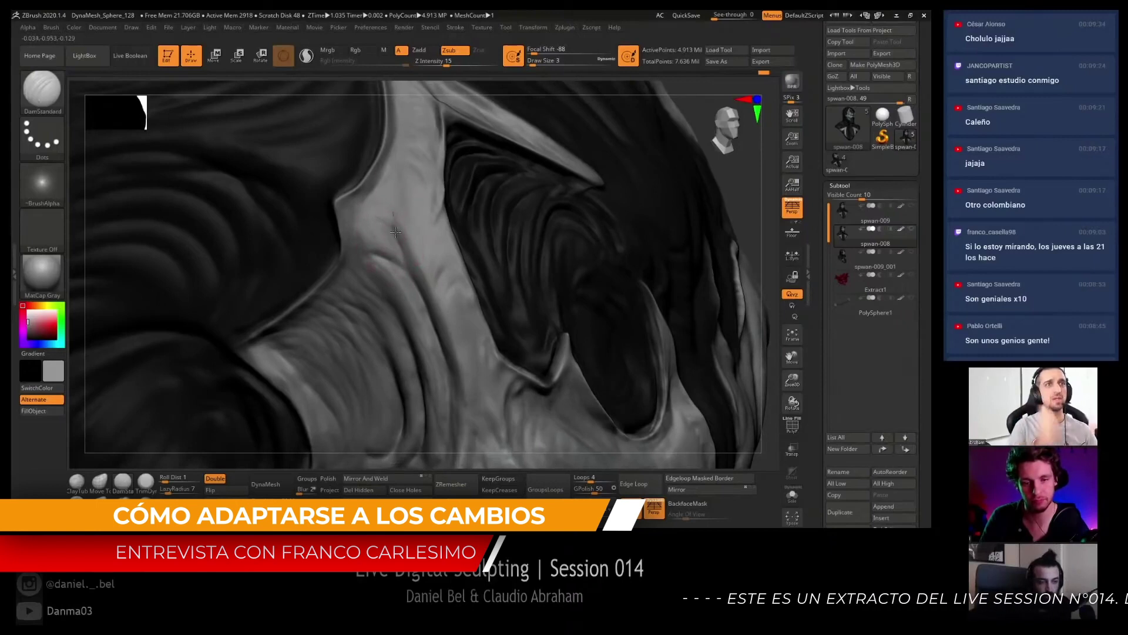
{"action": "right_click_drag", "start_coordinate": [393, 206], "coordinate": [411, 196]}
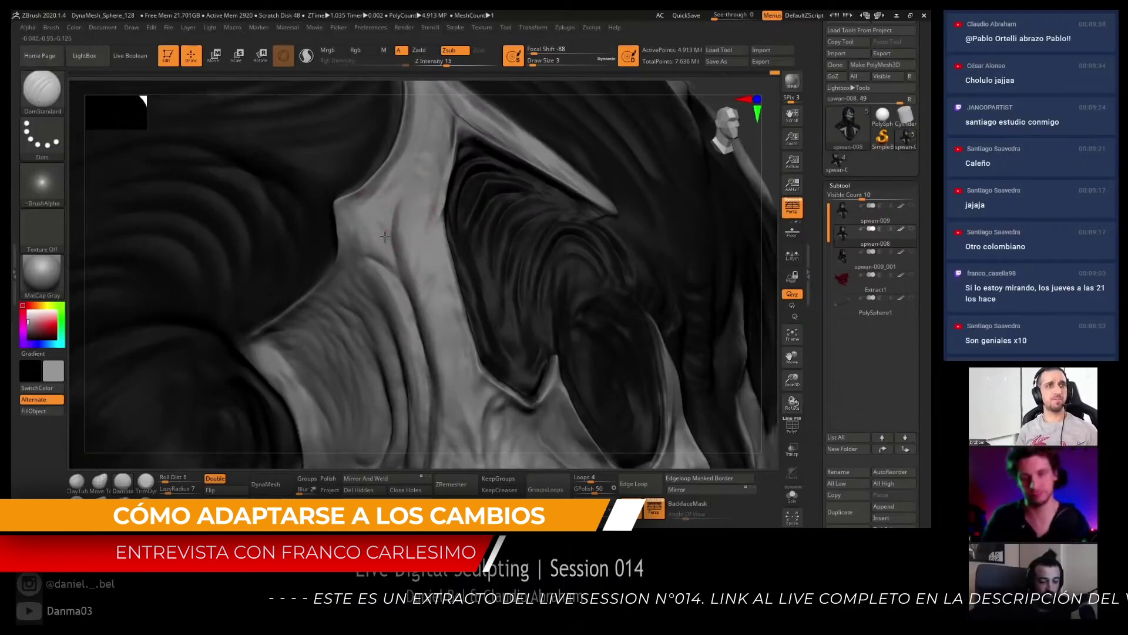
{"action": "right_click_drag", "start_coordinate": [389, 245], "coordinate": [372, 278]}
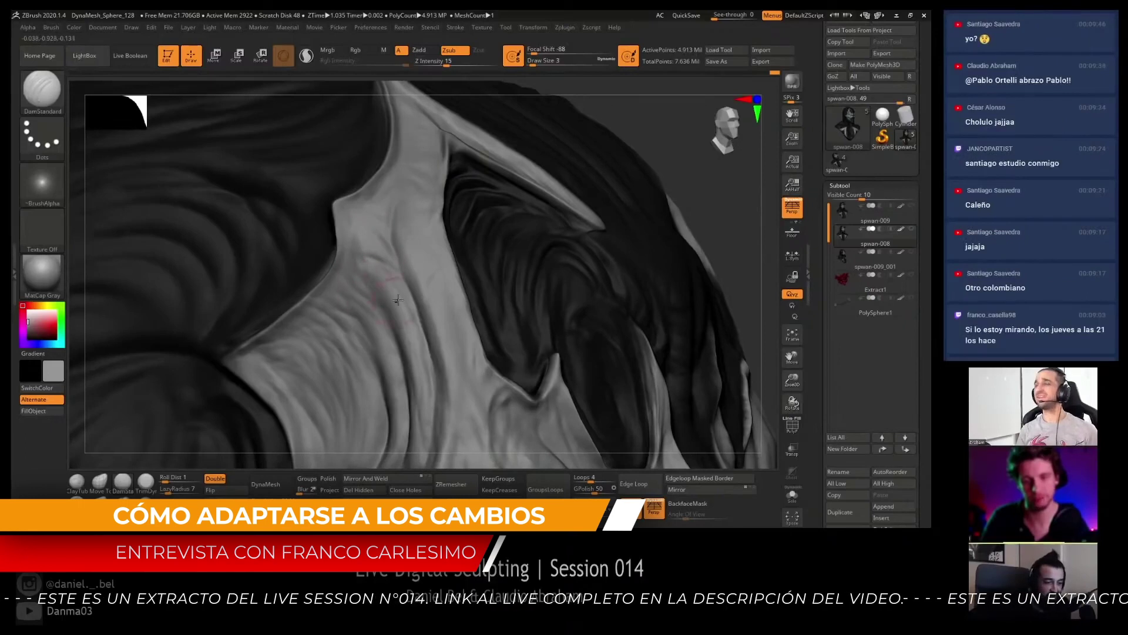
{"action": "mouse_move", "coordinate": [391, 303]}
{"action": "right_mouse_down"}
{"action": "mouse_move", "coordinate": [422, 242]}
{"action": "mouse_move", "coordinate": [444, 258]}
{"action": "right_mouse_up"}
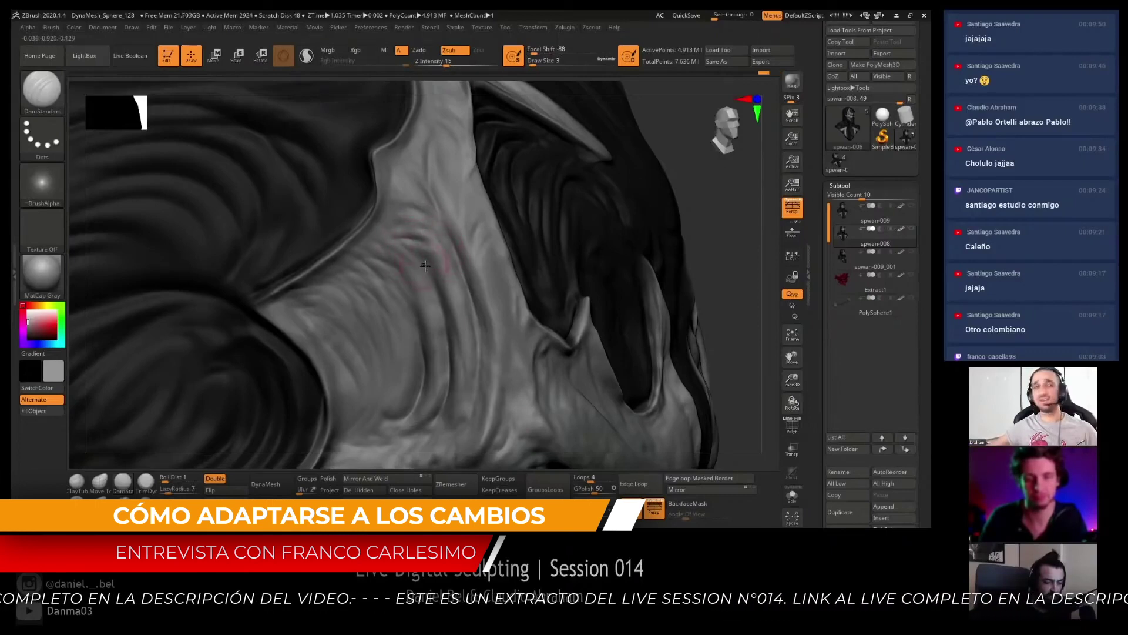
{"action": "mouse_move", "coordinate": [426, 235]}
{"action": "right_mouse_down"}
{"action": "mouse_move", "coordinate": [447, 254]}
{"action": "mouse_move", "coordinate": [458, 248]}
{"action": "right_mouse_up"}
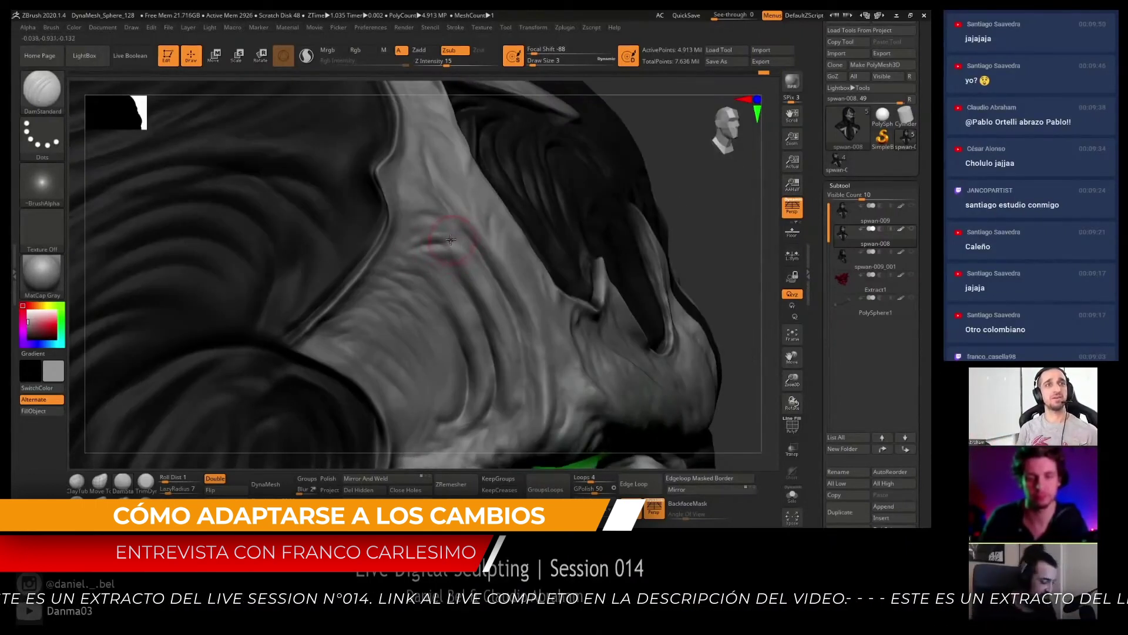
{"action": "right_click_drag", "start_coordinate": [432, 219], "coordinate": [455, 265]}
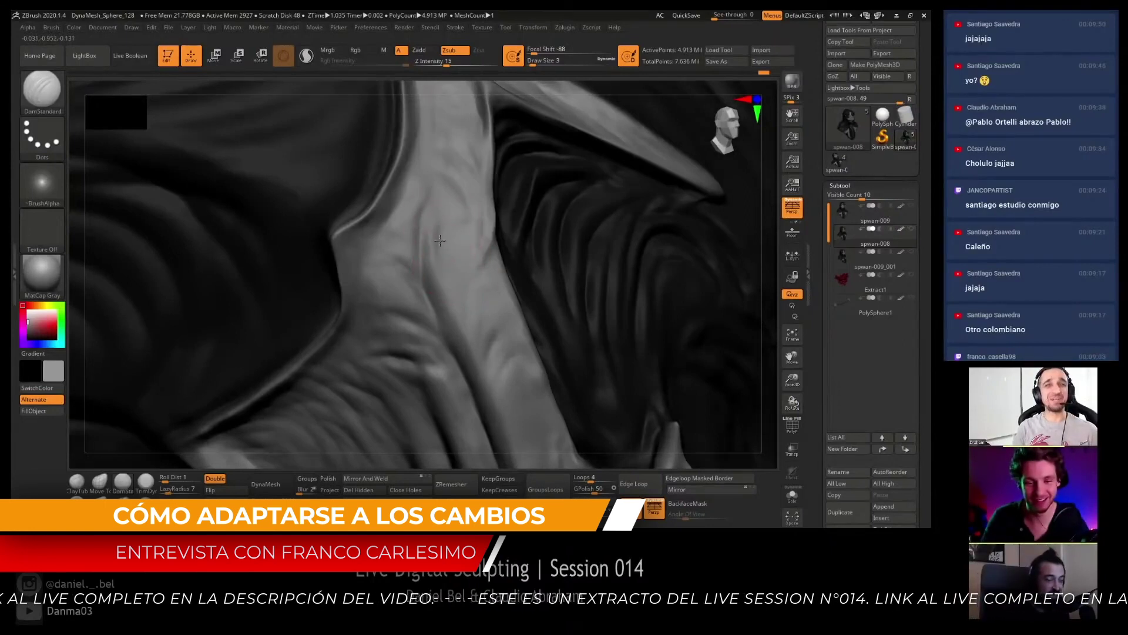
{"action": "right_click_drag", "start_coordinate": [477, 253], "coordinate": [453, 201]}
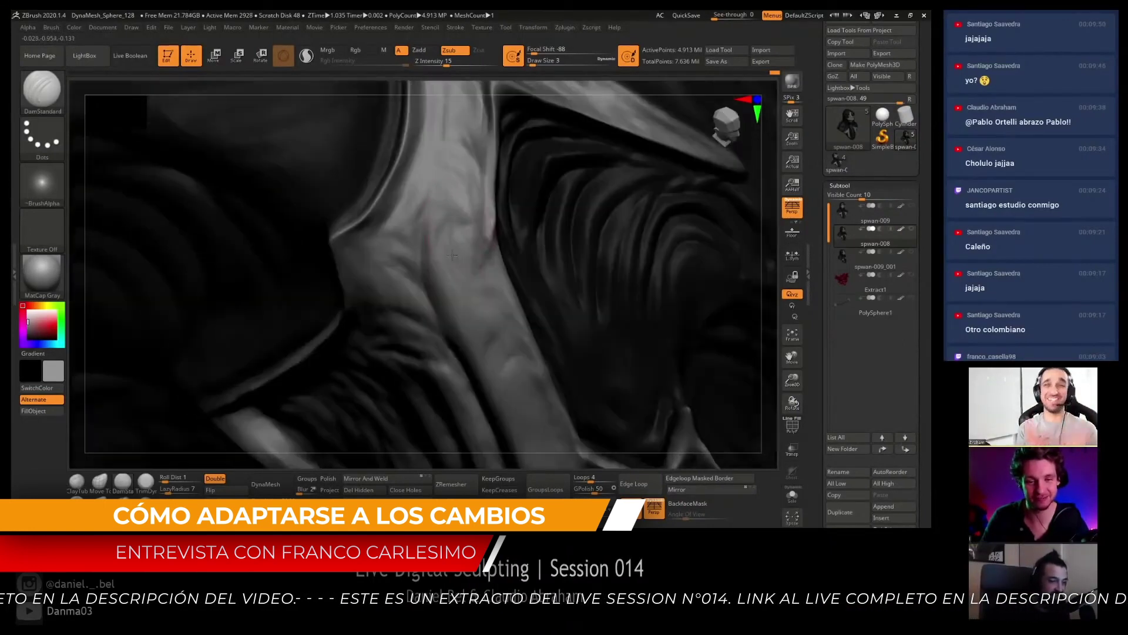
{"action": "mouse_move", "coordinate": [450, 281]}
{"action": "right_mouse_down"}
{"action": "mouse_move", "coordinate": [462, 237]}
{"action": "mouse_move", "coordinate": [457, 278]}
{"action": "mouse_move", "coordinate": [469, 245]}
{"action": "mouse_move", "coordinate": [476, 278]}
{"action": "mouse_move", "coordinate": [467, 204]}
{"action": "mouse_move", "coordinate": [478, 276]}
{"action": "mouse_move", "coordinate": [471, 197]}
{"action": "right_mouse_up"}
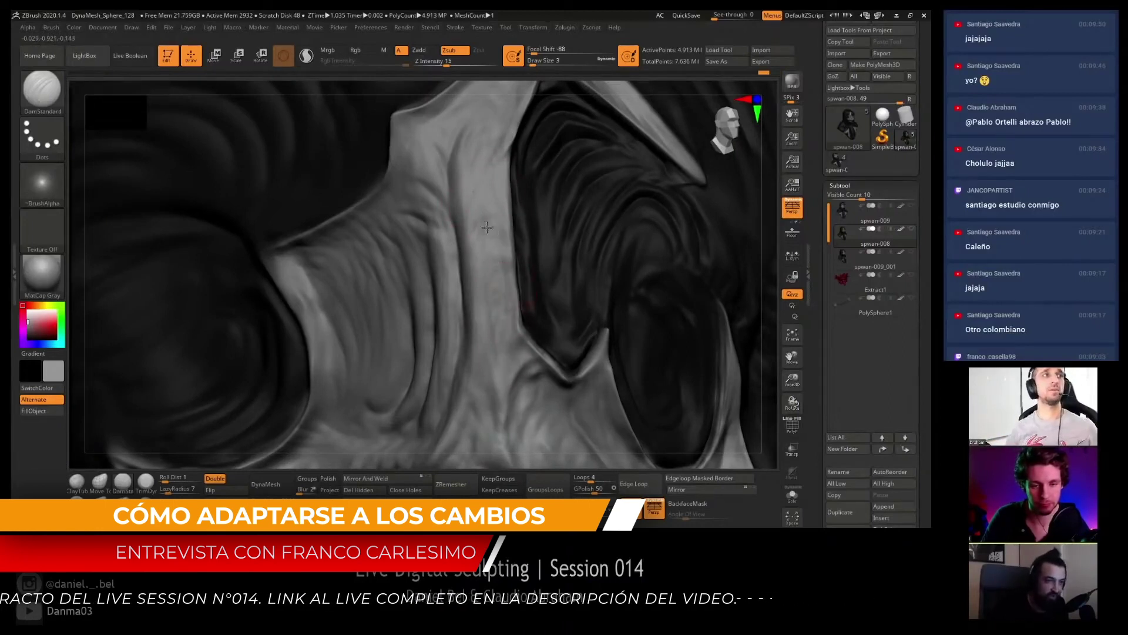
{"action": "mouse_move", "coordinate": [487, 202]}
{"action": "right_mouse_down"}
{"action": "mouse_move", "coordinate": [487, 163]}
{"action": "mouse_move", "coordinate": [471, 250]}
{"action": "right_mouse_up"}
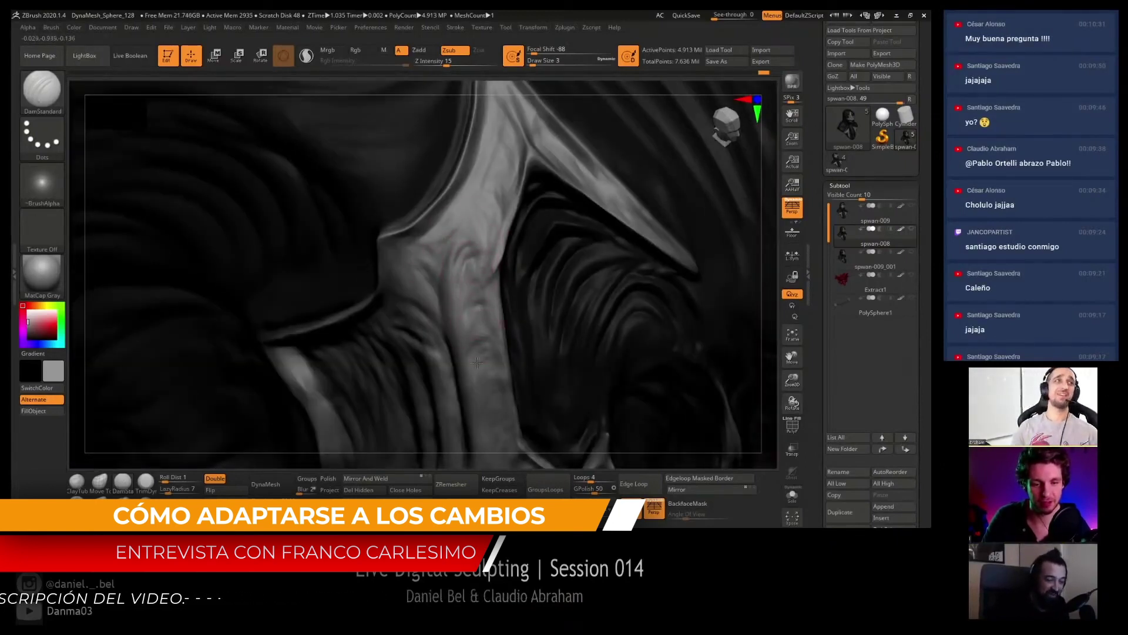
{"action": "right_click_drag", "start_coordinate": [471, 297], "coordinate": [455, 253]}
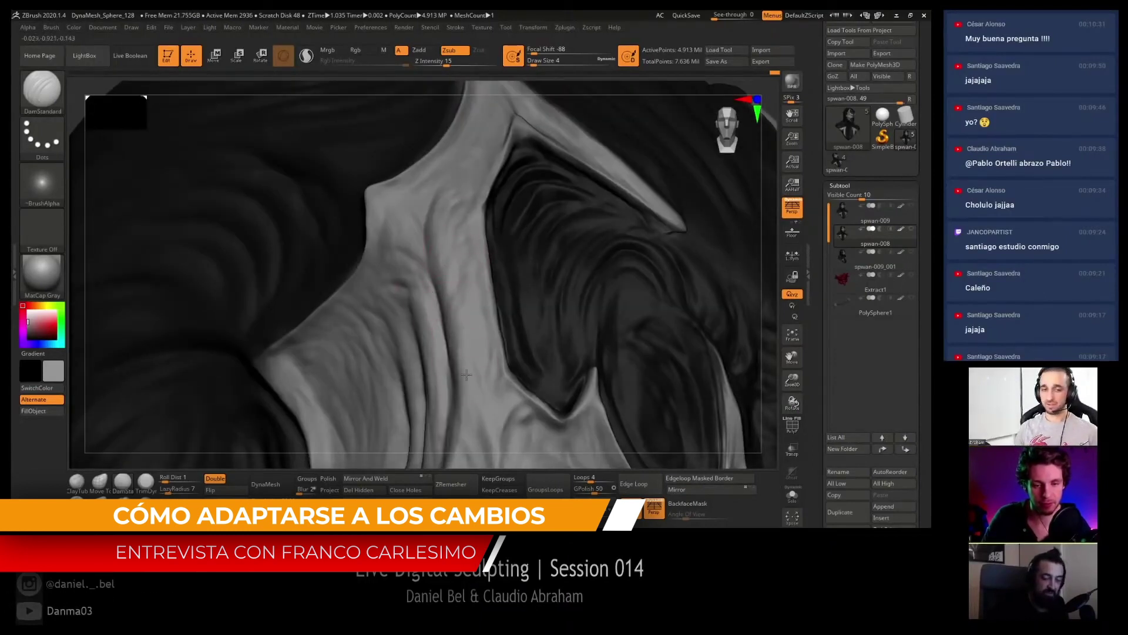
{"action": "right_click_drag", "start_coordinate": [466, 374], "coordinate": [426, 275]}
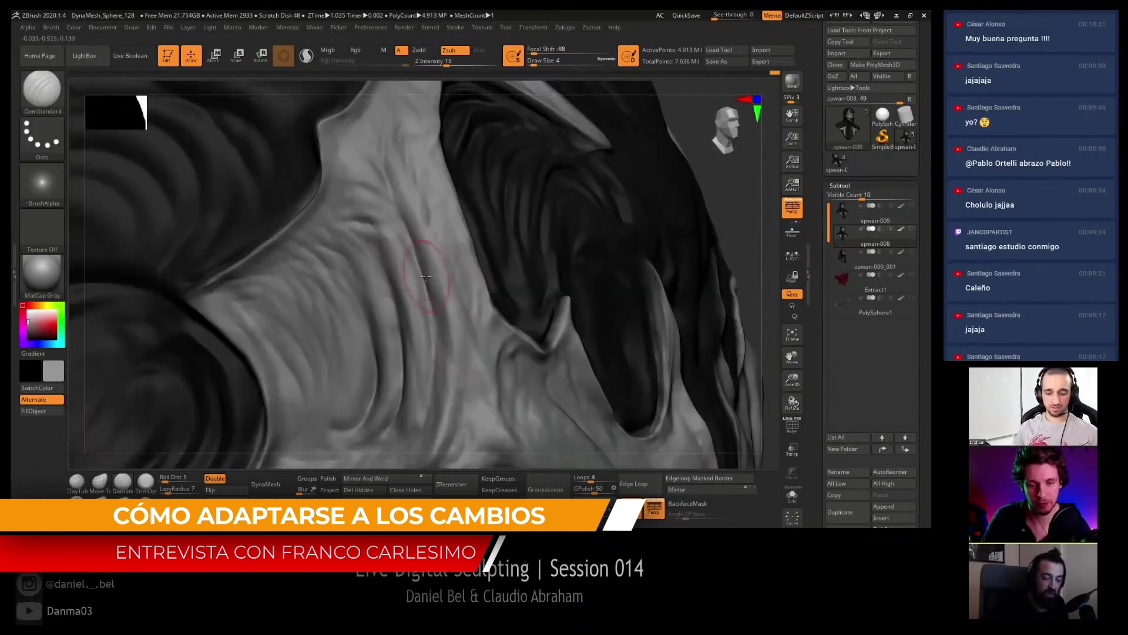
- Set the brush Draw Size to 5 using the bracket keys
{"action": "key", "text": "bracketleft"}
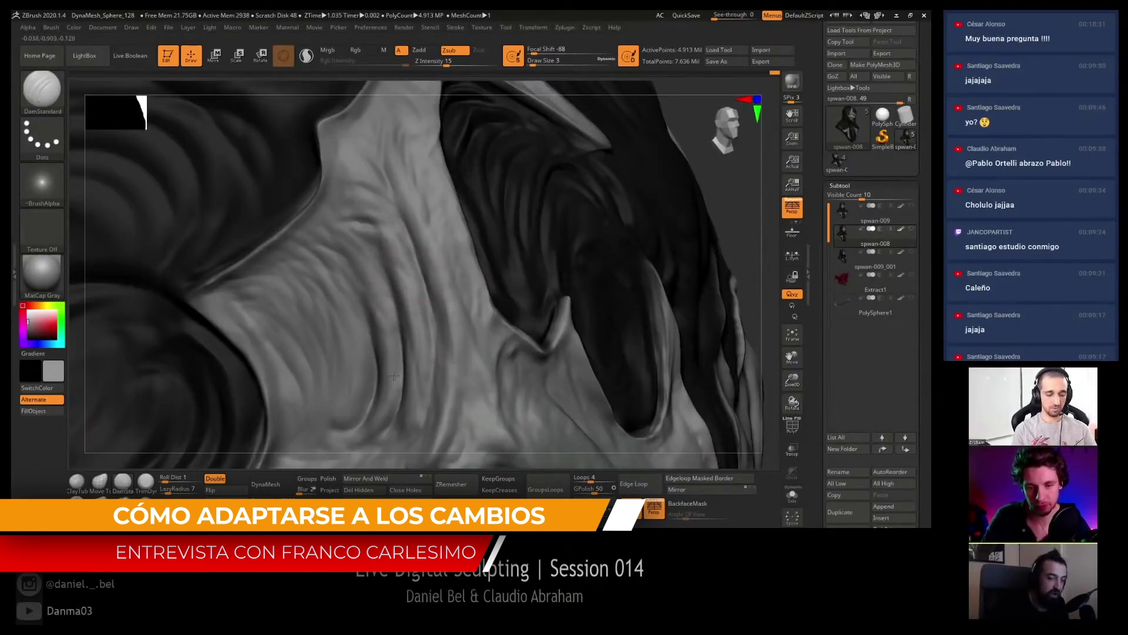
{"action": "right_click_drag", "start_coordinate": [362, 443], "coordinate": [397, 271]}
{"action": "key", "text": "bracketright"}
{"action": "key", "text": "bracketright"}
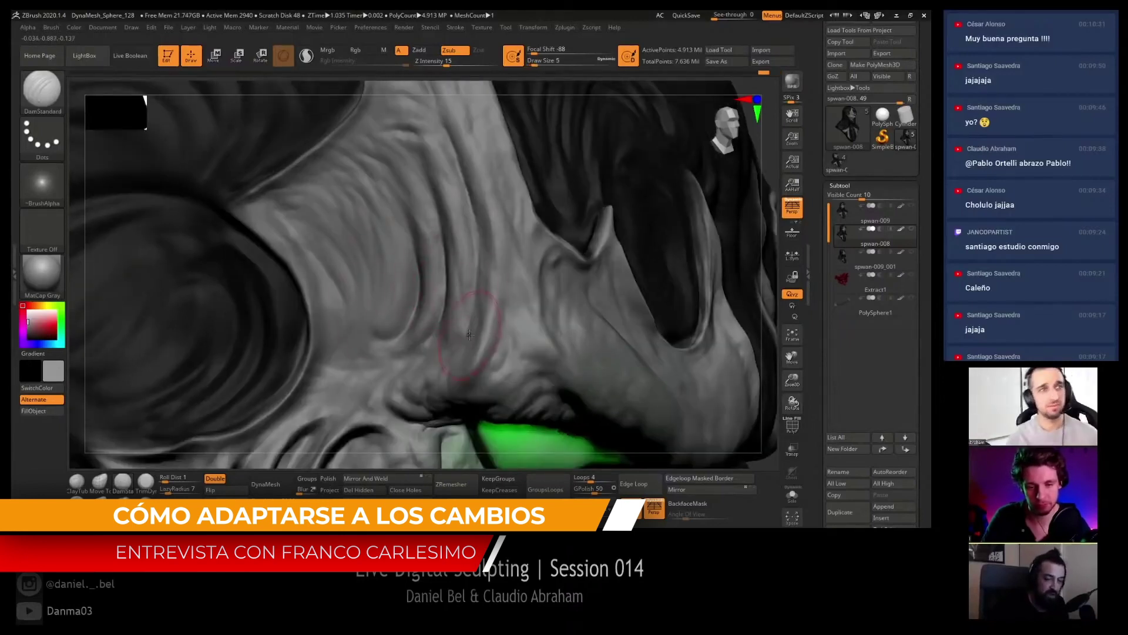
{"action": "key", "text": "bracketleft"}
{"action": "key", "text": "bracketleft"}
{"action": "right_click_drag", "start_coordinate": [500, 304], "coordinate": [480, 302]}
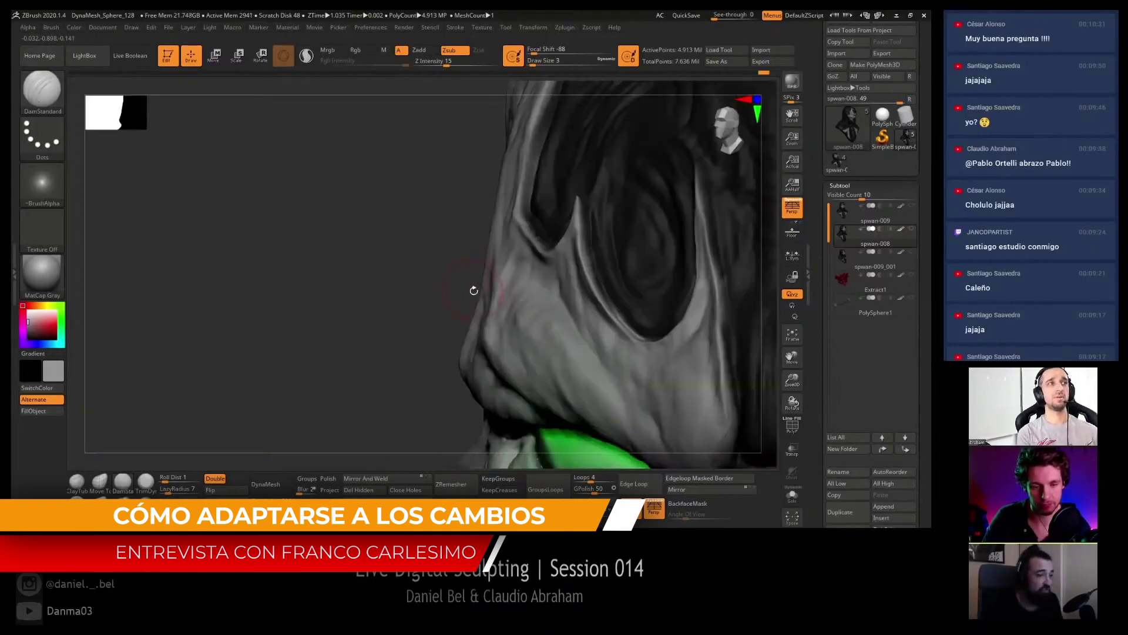
{"action": "mouse_move", "coordinate": [494, 253]}
{"action": "right_mouse_down"}
{"action": "mouse_move", "coordinate": [490, 218]}
{"action": "mouse_move", "coordinate": [430, 292]}
{"action": "mouse_move", "coordinate": [492, 219]}
{"action": "mouse_move", "coordinate": [530, 279]}
{"action": "mouse_move", "coordinate": [532, 243]}
{"action": "mouse_move", "coordinate": [539, 252]}
{"action": "right_mouse_up"}
{"action": "key", "text": "bracketleft"}
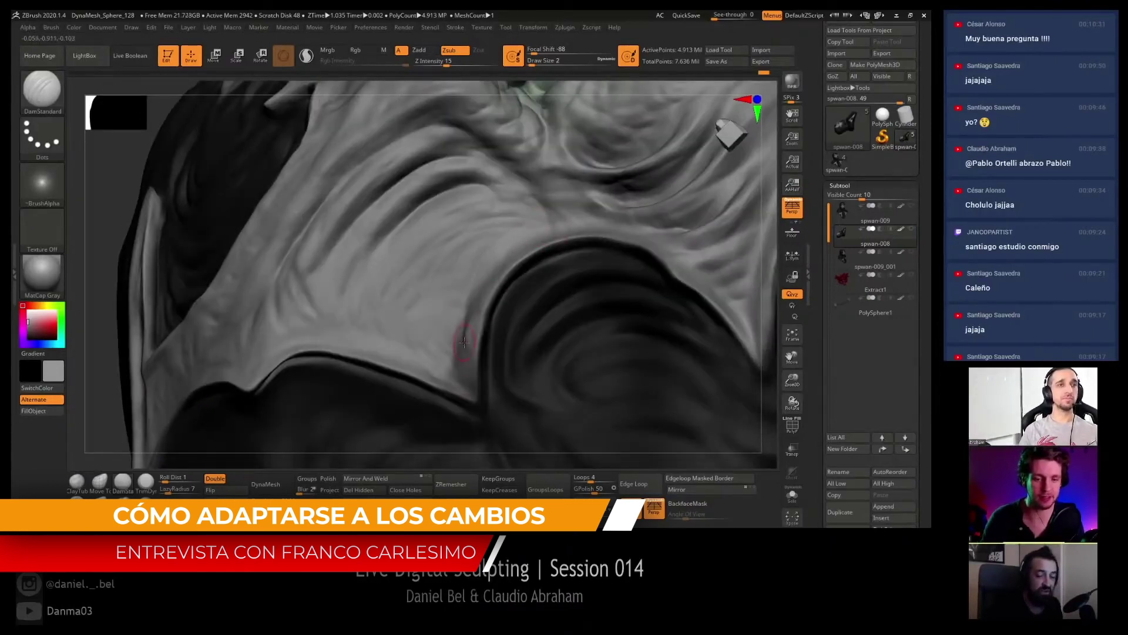
{"action": "right_click_drag", "start_coordinate": [463, 339], "coordinate": [465, 340]}
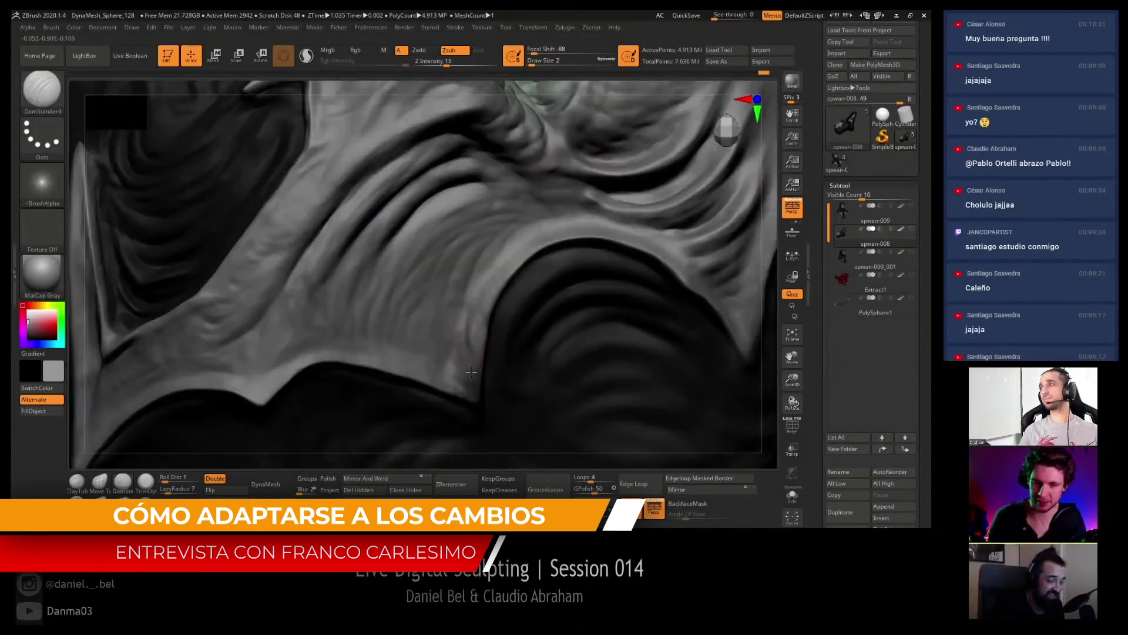
{"action": "key", "text": "bracketright"}
{"action": "key", "text": "bracketright"}
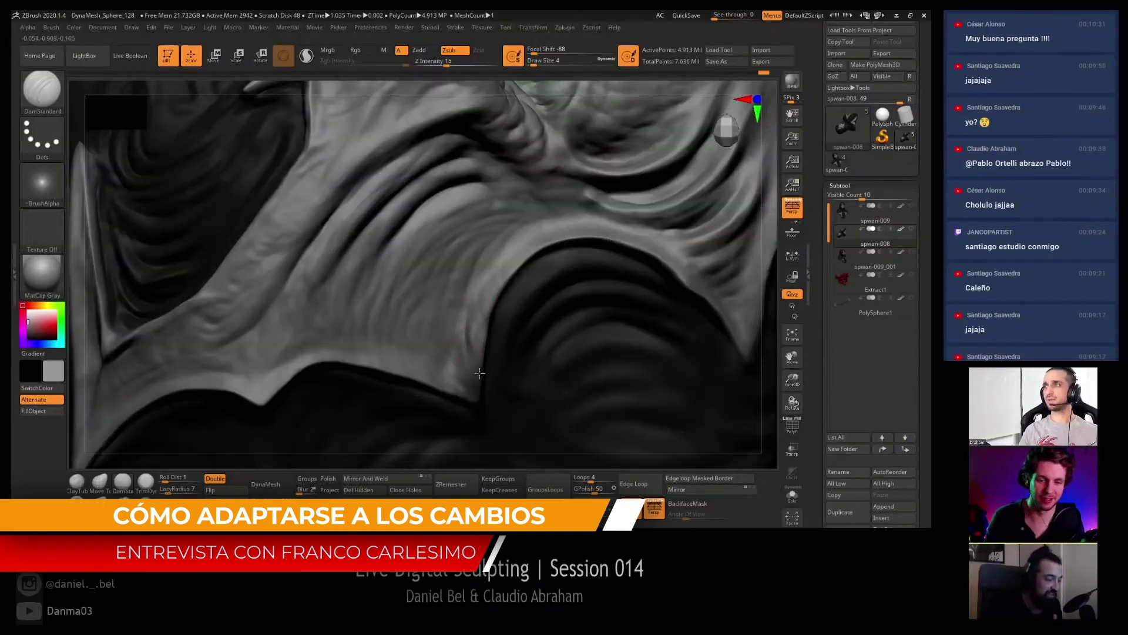
{"action": "right_click_drag", "start_coordinate": [467, 340], "coordinate": [440, 332]}
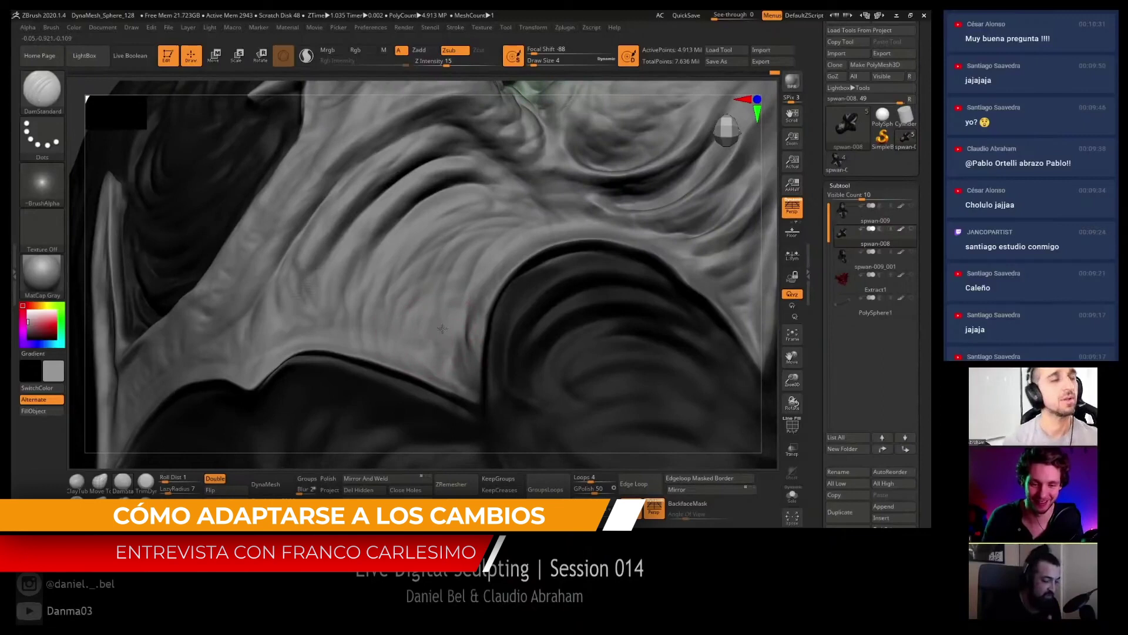
{"action": "mouse_move", "coordinate": [430, 338]}
{"action": "right_mouse_down"}
{"action": "mouse_move", "coordinate": [638, 213]}
{"action": "mouse_move", "coordinate": [600, 232]}
{"action": "mouse_move", "coordinate": [684, 234]}
{"action": "mouse_move", "coordinate": [694, 272]}
{"action": "right_mouse_up"}
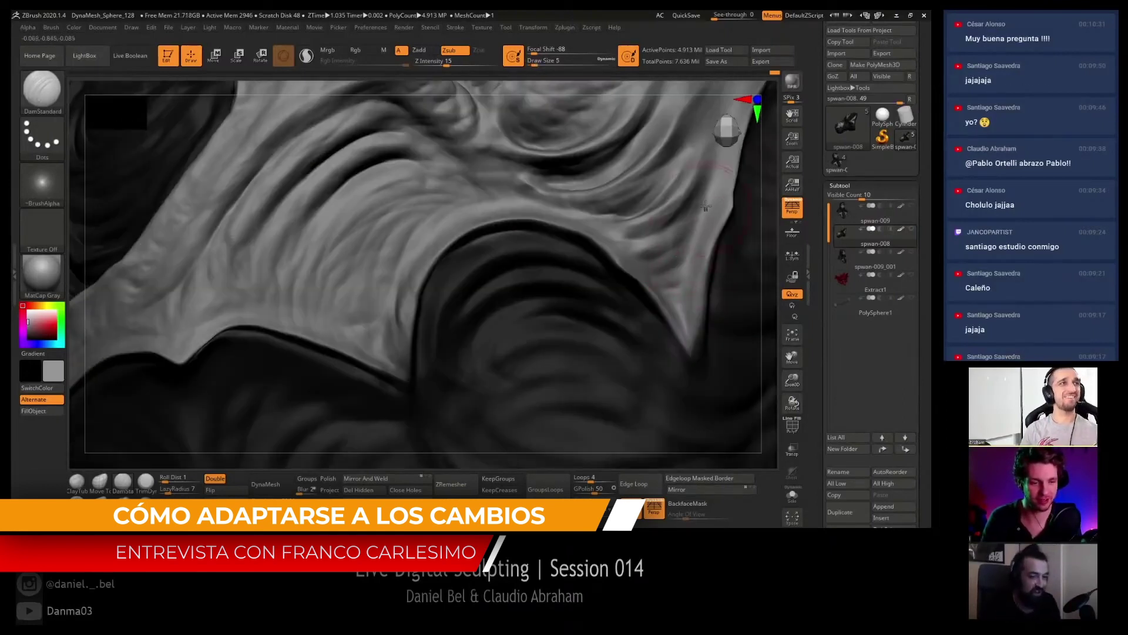
- Orbit and zoom around the green eye, lower Draw Size to 3, and zoom onto the fold
{"action": "right_click_drag", "start_coordinate": [706, 206], "coordinate": [562, 235]}
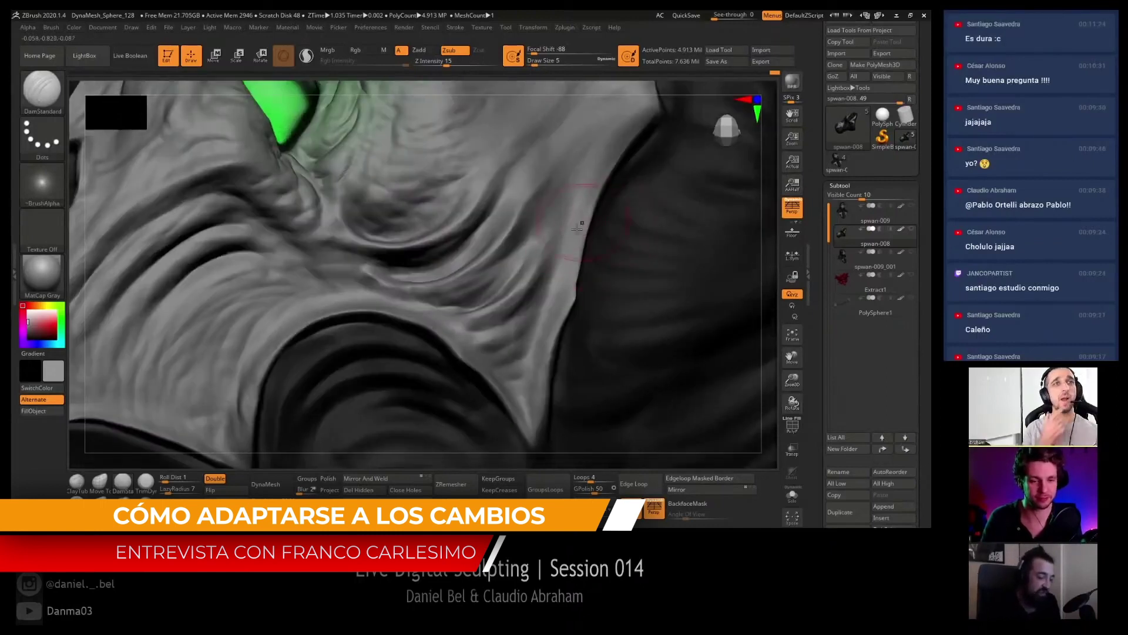
{"action": "right_click_drag", "start_coordinate": [599, 169], "coordinate": [572, 219]}
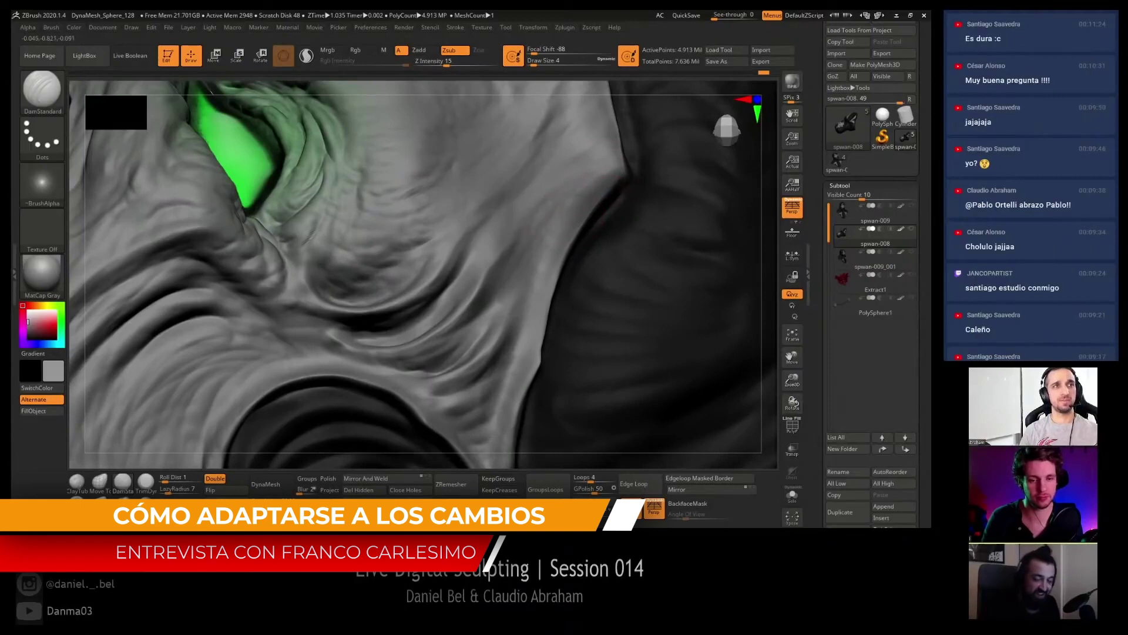
{"action": "right_click_drag", "start_coordinate": [533, 261], "coordinate": [505, 277]}
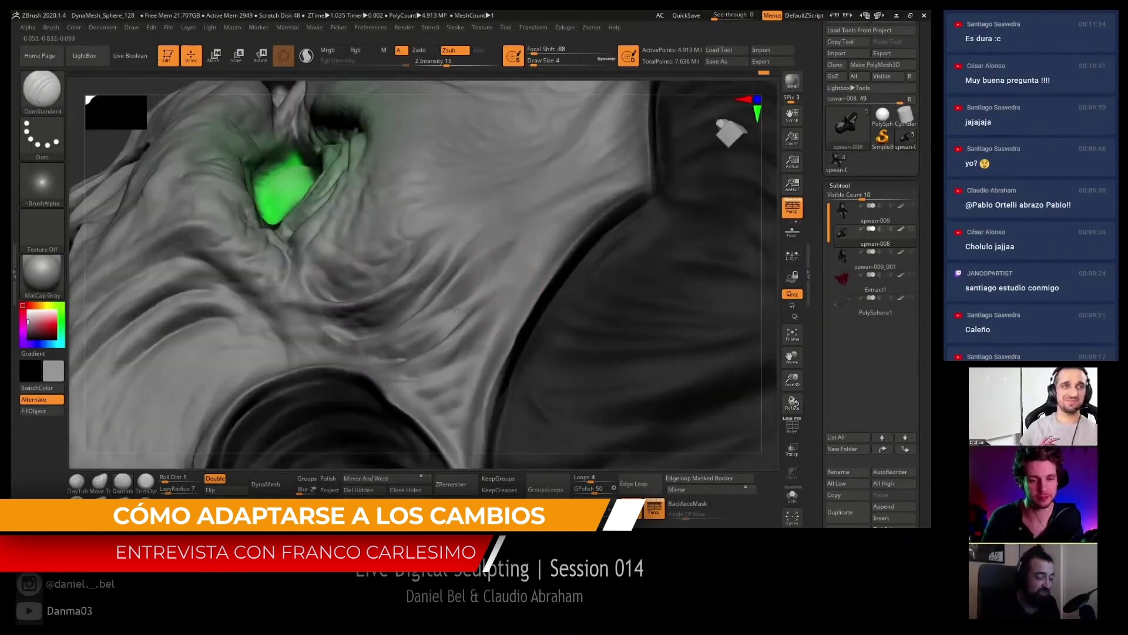
{"action": "right_click_drag", "start_coordinate": [549, 221], "coordinate": [595, 204]}
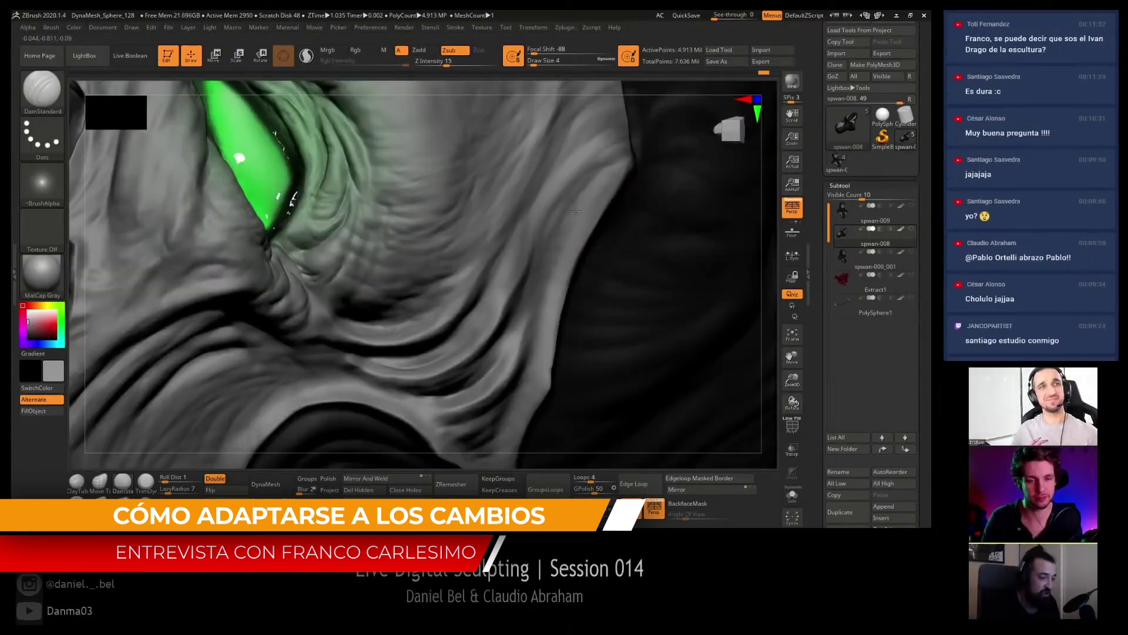
{"action": "right_click_drag", "start_coordinate": [589, 163], "coordinate": [581, 158]}
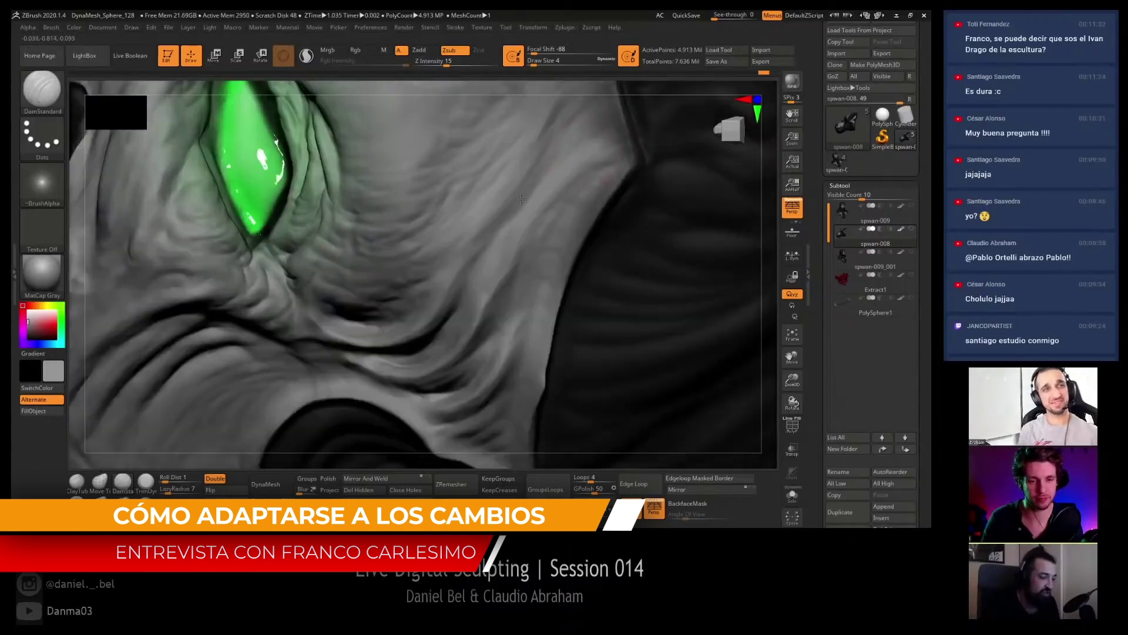
{"action": "mouse_move", "coordinate": [547, 189]}
{"action": "right_mouse_down"}
{"action": "mouse_move", "coordinate": [514, 176]}
{"action": "mouse_move", "coordinate": [474, 229]}
{"action": "mouse_move", "coordinate": [523, 200]}
{"action": "right_mouse_up"}
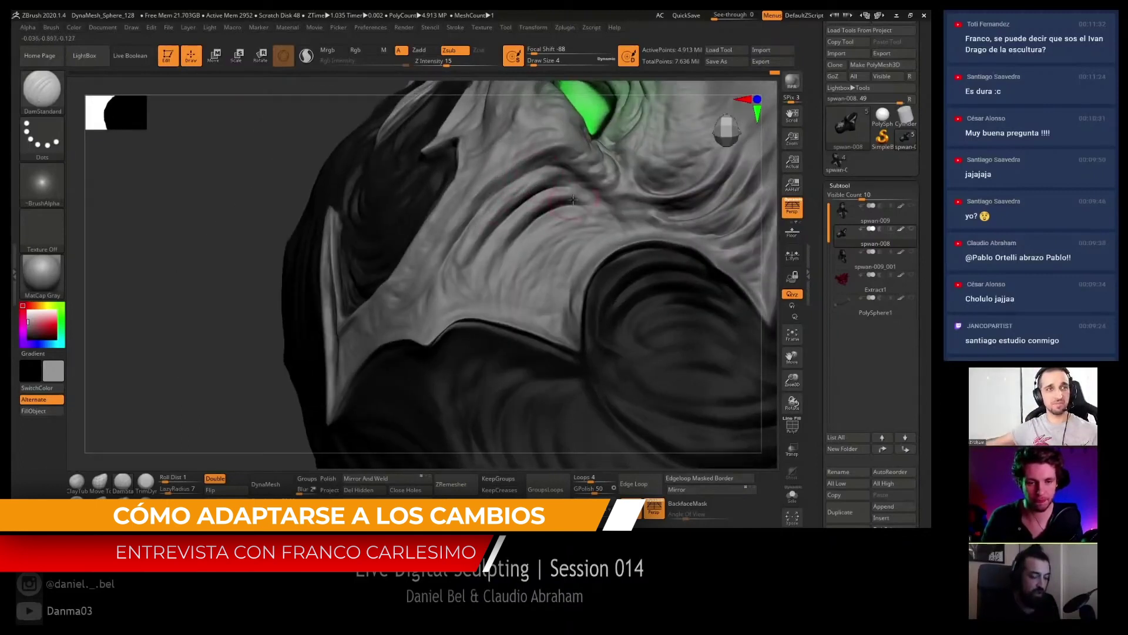
{"action": "key", "text": "bracketleft"}
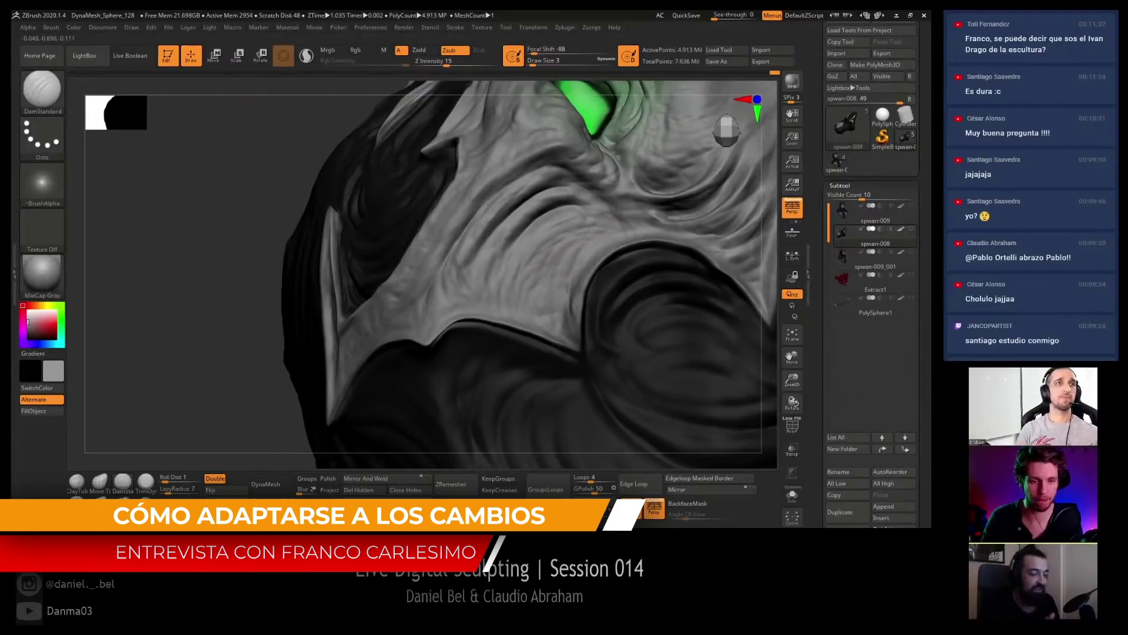
{"action": "right_click_drag", "start_coordinate": [563, 251], "coordinate": [546, 257]}
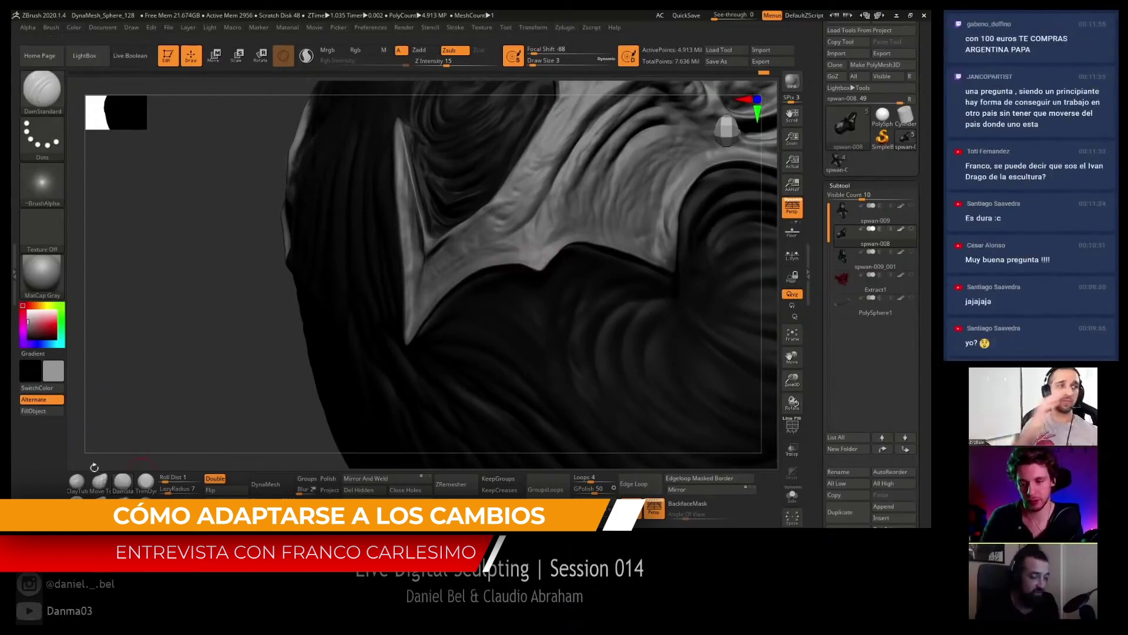
- Orbit in on the brow fold and adjust Draw Size, settling at 4
{"action": "right_click_drag", "start_coordinate": [447, 293], "coordinate": [499, 271]}
{"action": "mouse_move", "coordinate": [452, 300]}
{"action": "right_mouse_down"}
{"action": "mouse_move", "coordinate": [520, 250]}
{"action": "mouse_move", "coordinate": [519, 263]}
{"action": "right_mouse_up"}
{"action": "key", "text": "bracketright"}
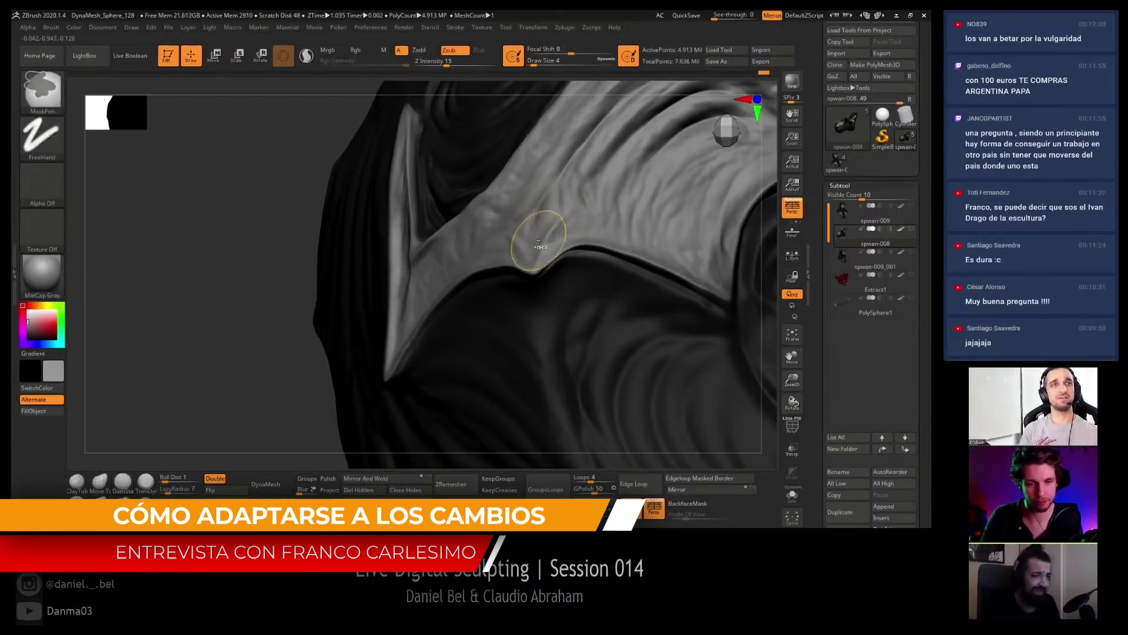
{"action": "right_click_drag", "start_coordinate": [540, 240], "coordinate": [546, 247]}
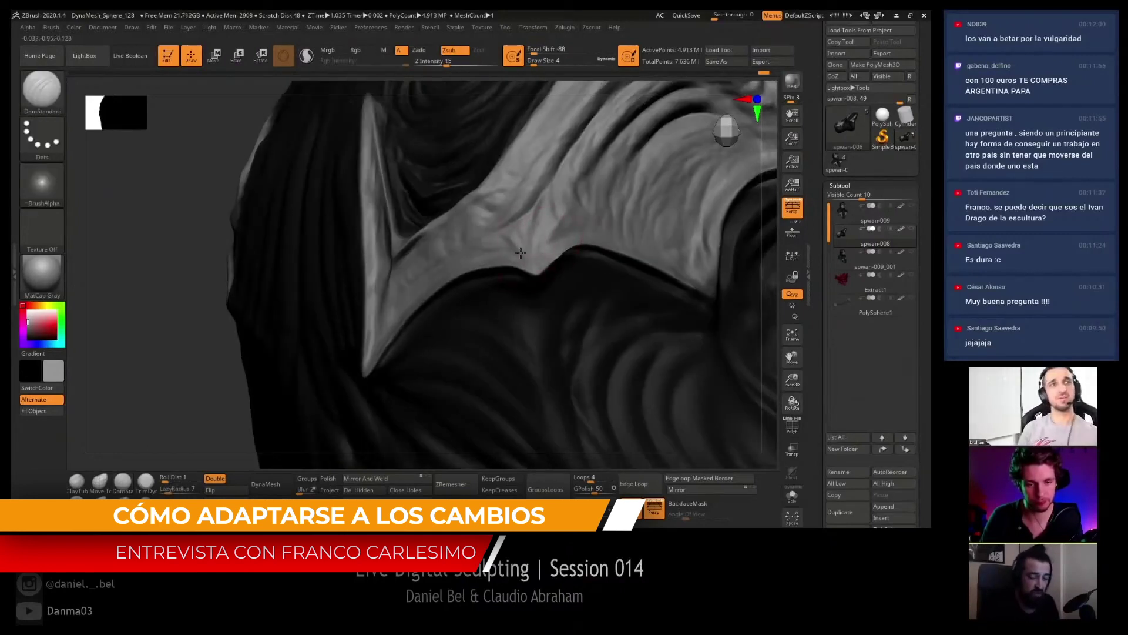
{"action": "key", "text": "bracketleft"}
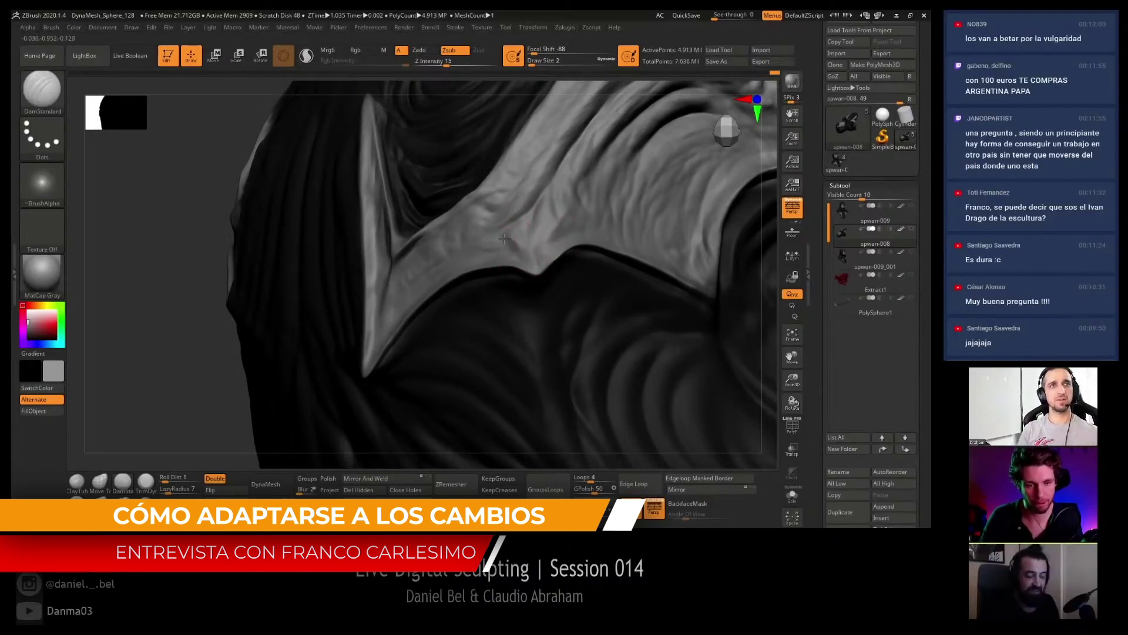
{"action": "key", "text": "bracketright"}
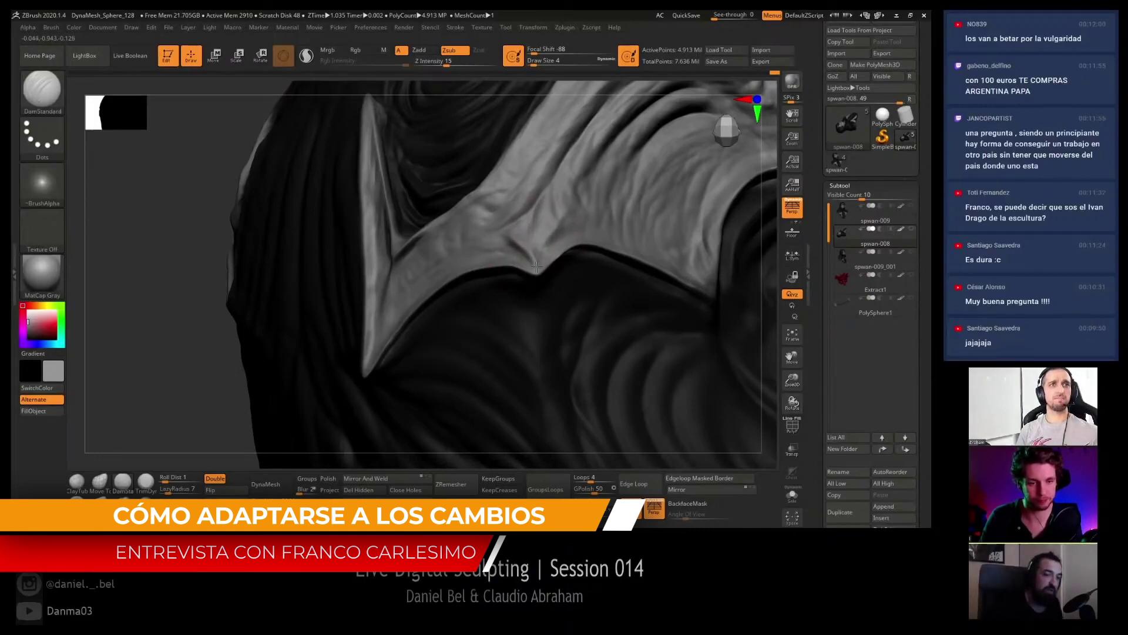
{"action": "right_click_drag", "start_coordinate": [538, 276], "coordinate": [561, 234]}
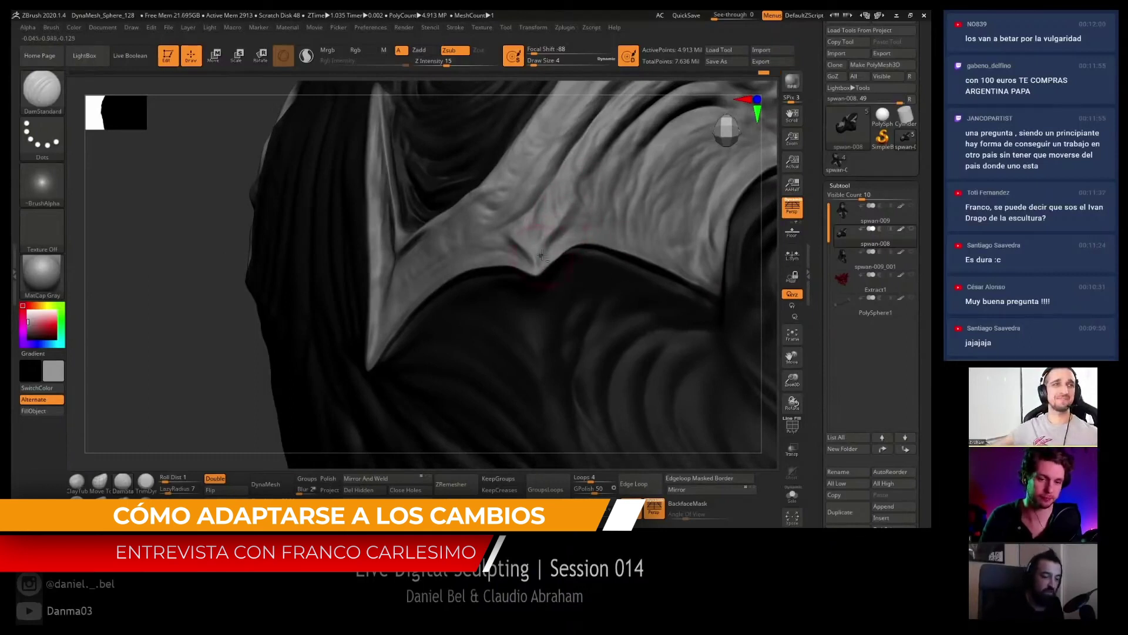
{"action": "mouse_move", "coordinate": [546, 231]}
{"action": "right_mouse_down"}
{"action": "mouse_move", "coordinate": [553, 223]}
{"action": "mouse_move", "coordinate": [541, 234]}
{"action": "mouse_move", "coordinate": [511, 221]}
{"action": "mouse_move", "coordinate": [486, 231]}
{"action": "mouse_move", "coordinate": [495, 233]}
{"action": "right_mouse_up"}
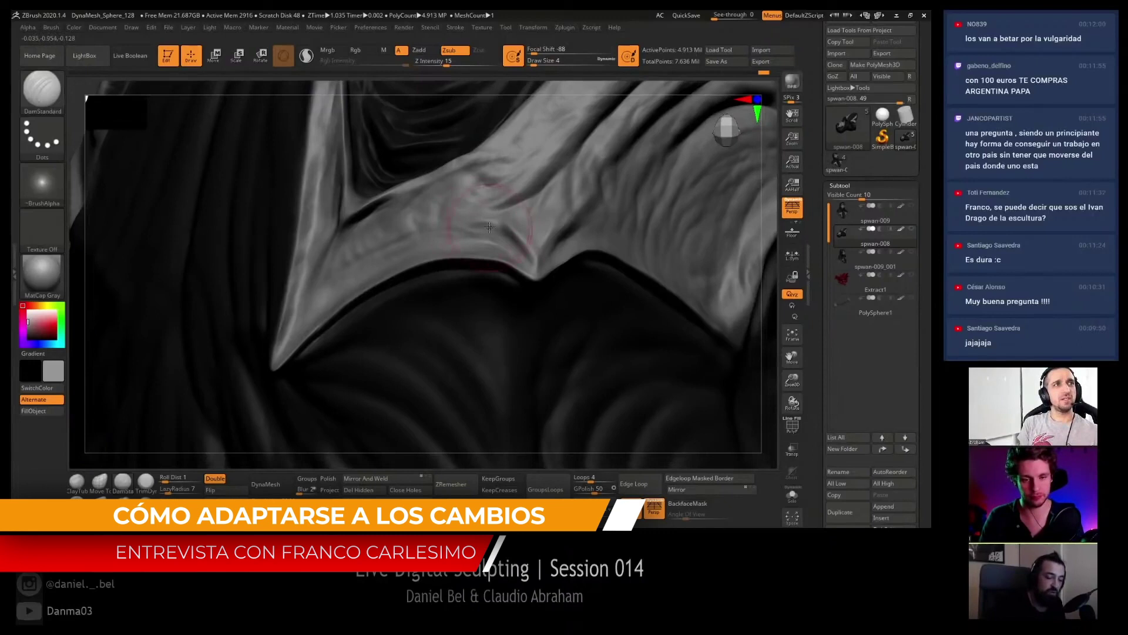
- Carve two thin DamStandard creases along the brow fold's edge
{"action": "left_click_drag", "start_coordinate": [506, 235], "coordinate": [514, 239]}
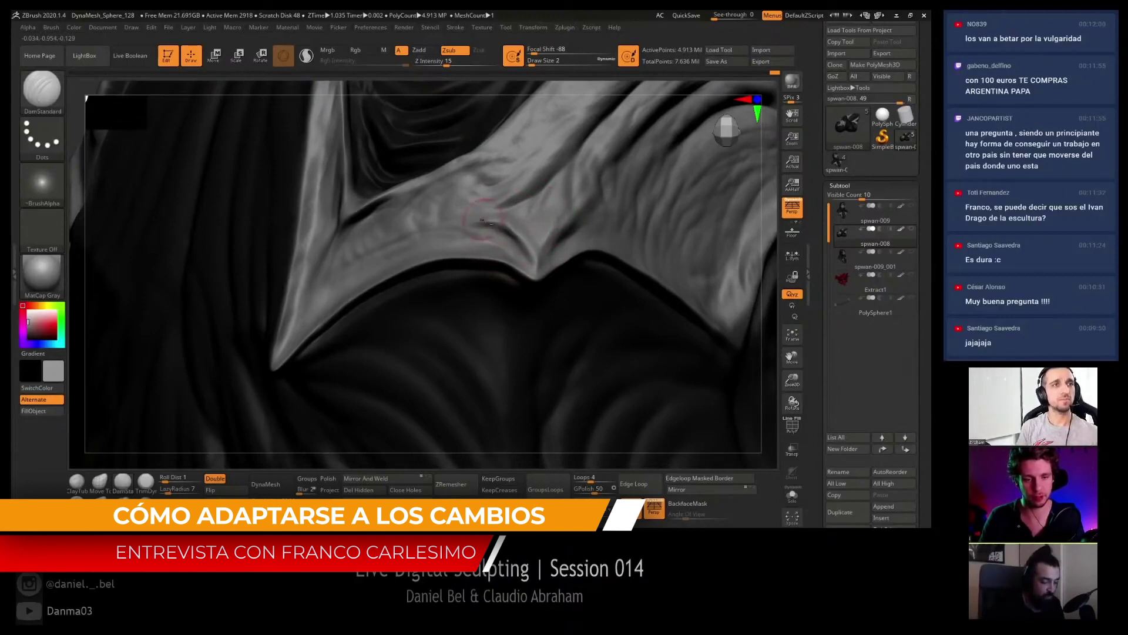
{"action": "mouse_move", "coordinate": [528, 235]}
{"action": "right_mouse_down"}
{"action": "mouse_move", "coordinate": [518, 224]}
{"action": "mouse_move", "coordinate": [525, 244]}
{"action": "right_mouse_up"}
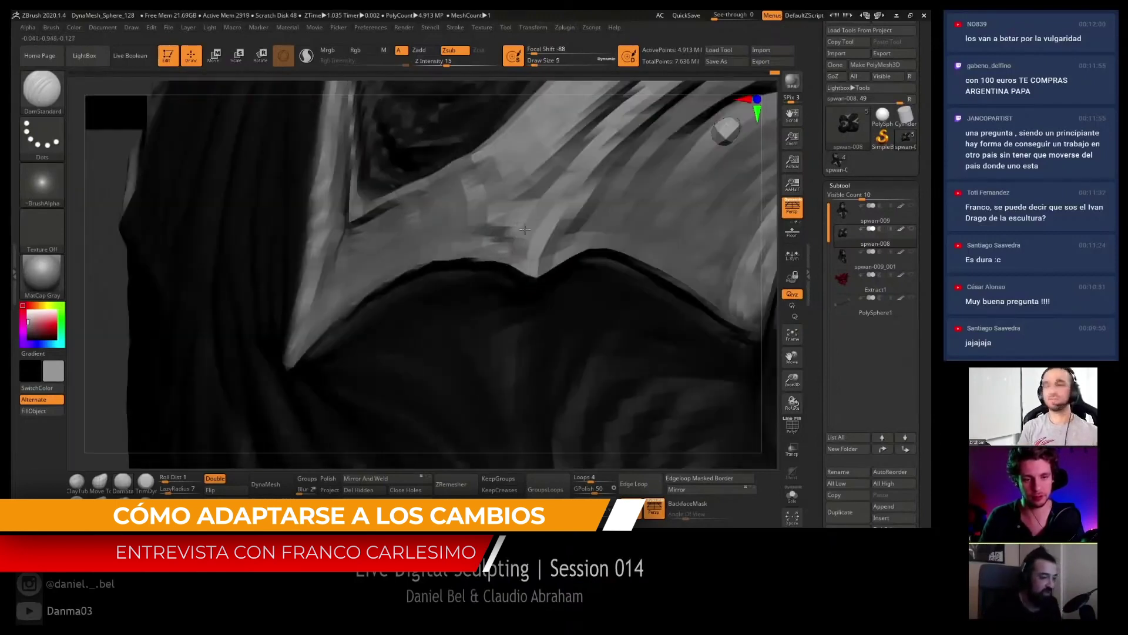
{"action": "left_click_drag", "start_coordinate": [523, 220], "coordinate": [543, 230]}
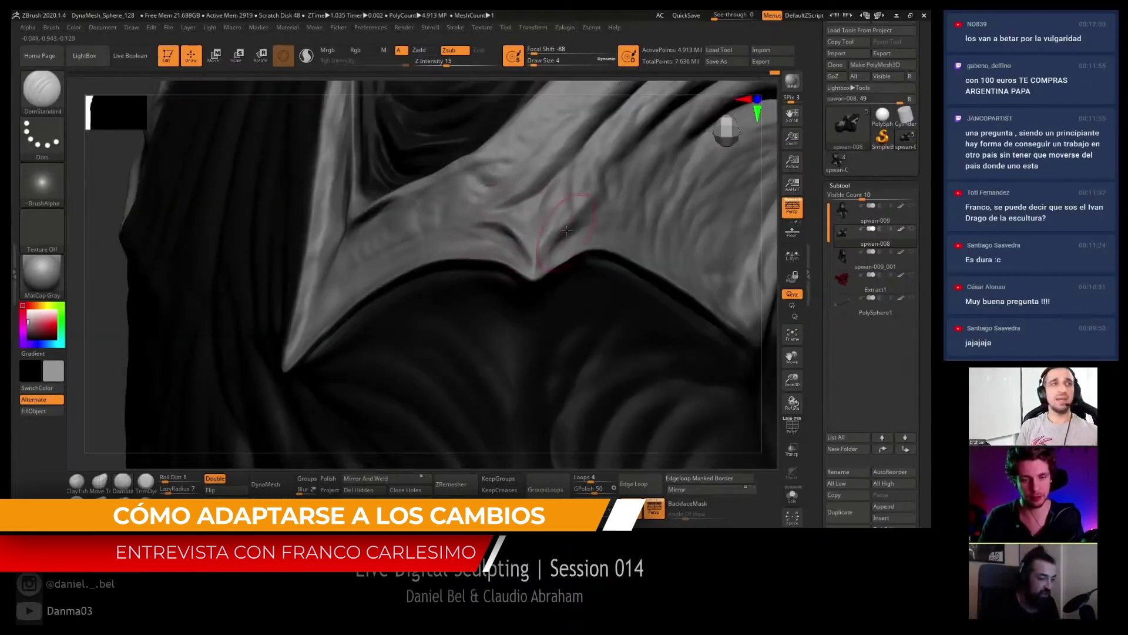
{"action": "mouse_move", "coordinate": [566, 229]}
{"action": "right_mouse_down"}
{"action": "mouse_move", "coordinate": [524, 248]}
{"action": "mouse_move", "coordinate": [601, 202]}
{"action": "right_mouse_up"}
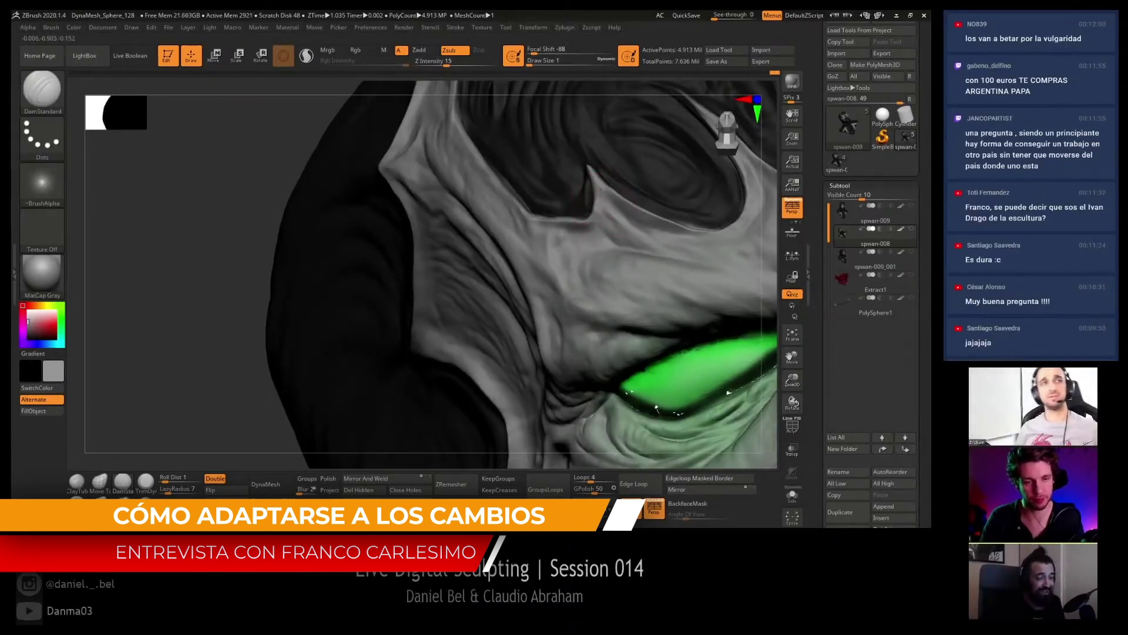
- Drop Draw Size to 1 and select the Pinch brush from the brush palette
{"action": "key", "text": "bracketleft"}
{"action": "key", "text": "bracketleft"}
{"action": "key", "text": "bracketleft"}
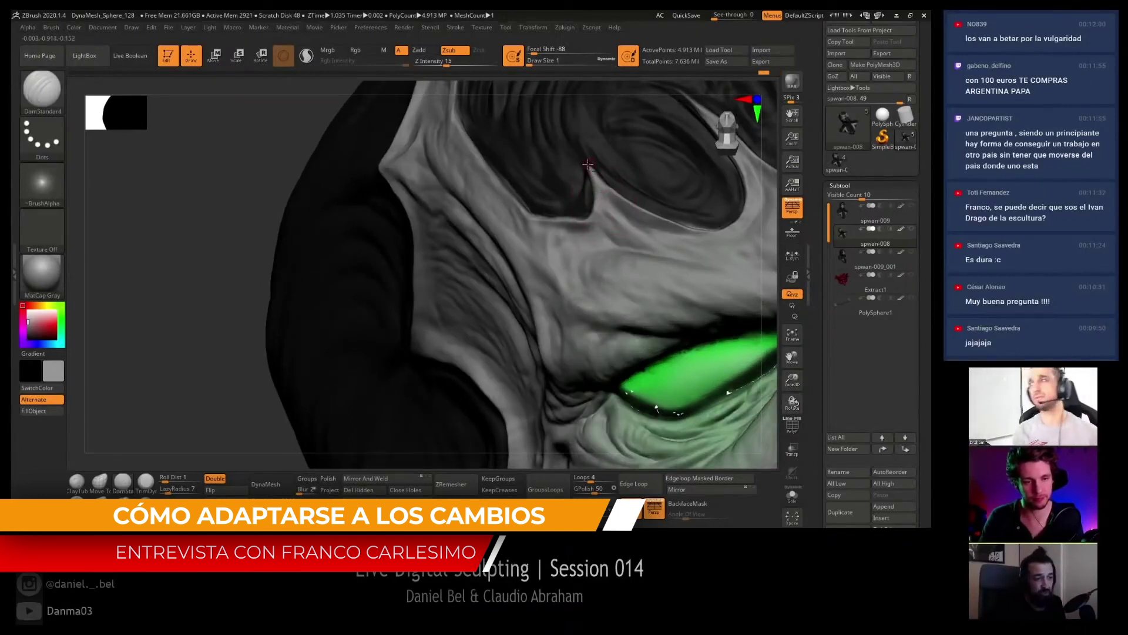
{"action": "key", "text": "s"}
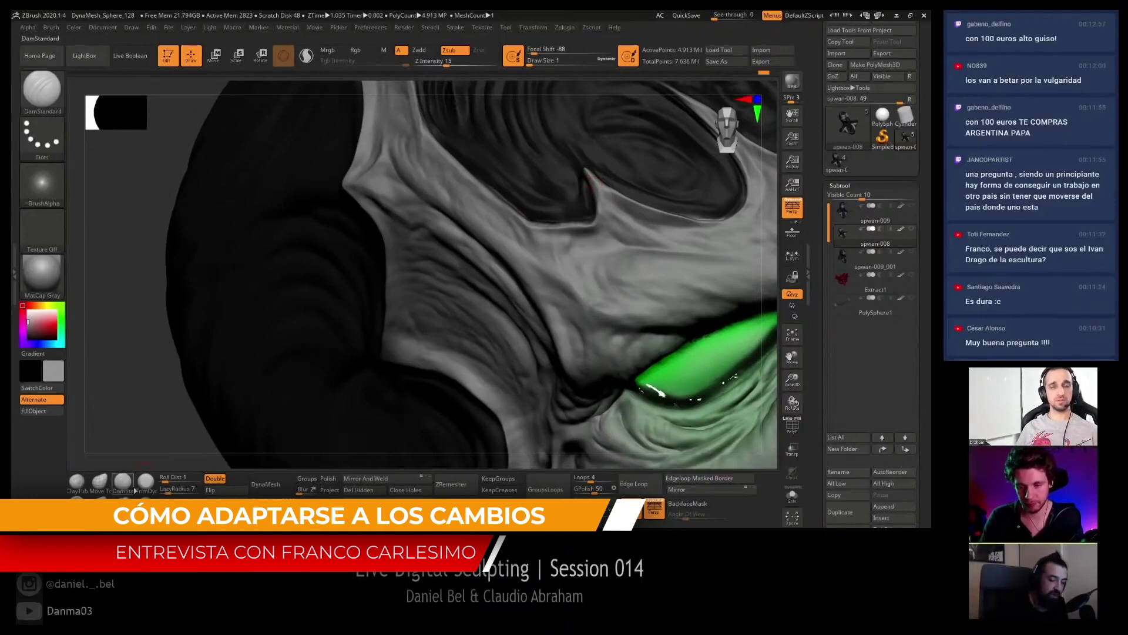
{"action": "key", "text": "b"}
{"action": "key", "text": "p"}
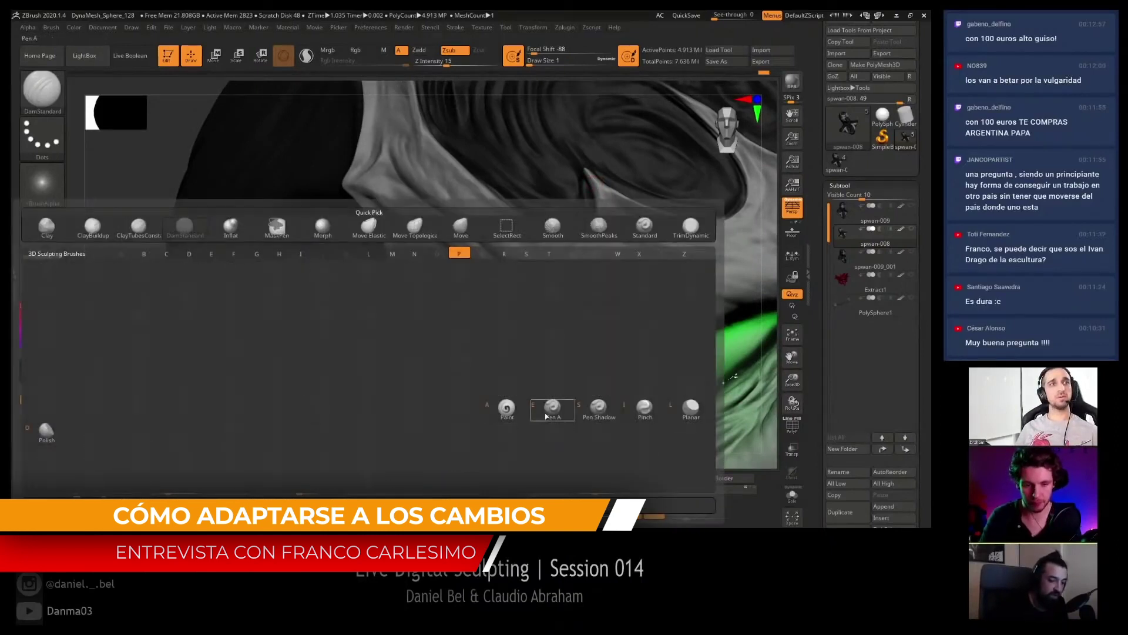
{"action": "left_click", "coordinate": [645, 414]}
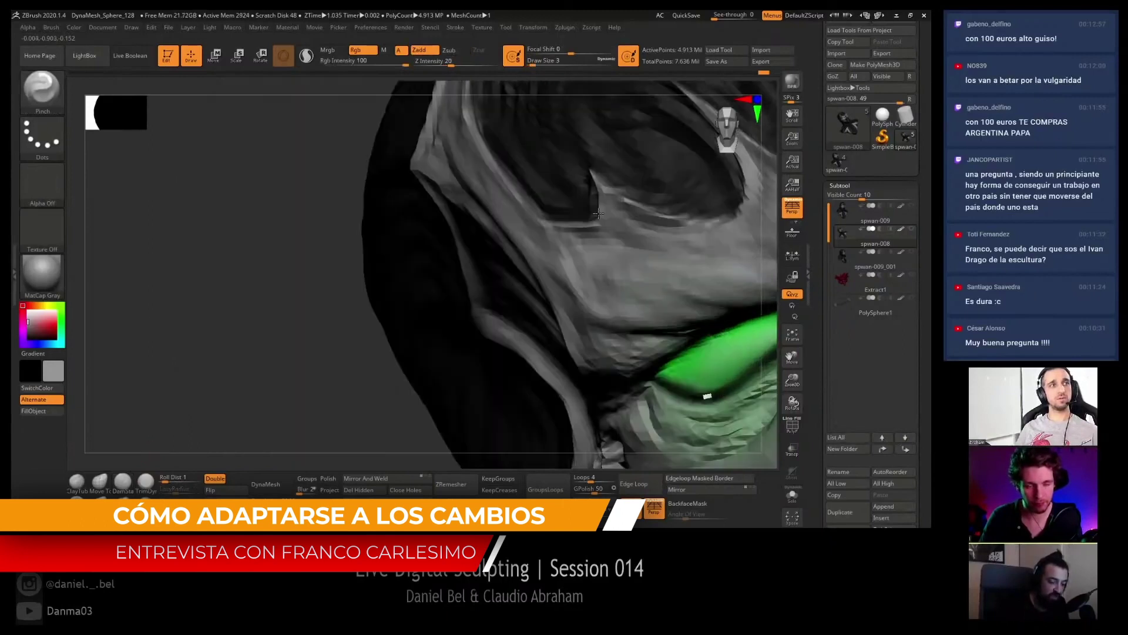
- Switch back to the DamStandard brush with Draw Size 1
{"action": "right_click_drag", "start_coordinate": [594, 169], "coordinate": [567, 253]}
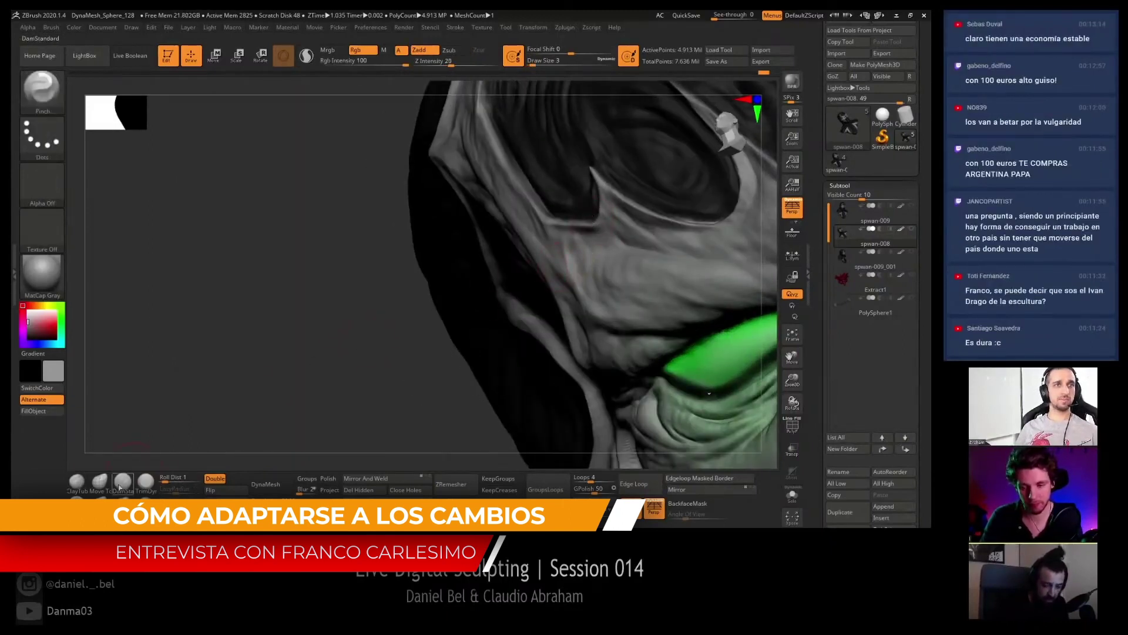
{"action": "key", "text": "b"}
{"action": "key", "text": "d"}
{"action": "key", "text": "s"}
{"action": "right_click_drag", "start_coordinate": [613, 149], "coordinate": [604, 191]}
{"action": "key", "text": "s"}
{"action": "key", "text": "Return"}
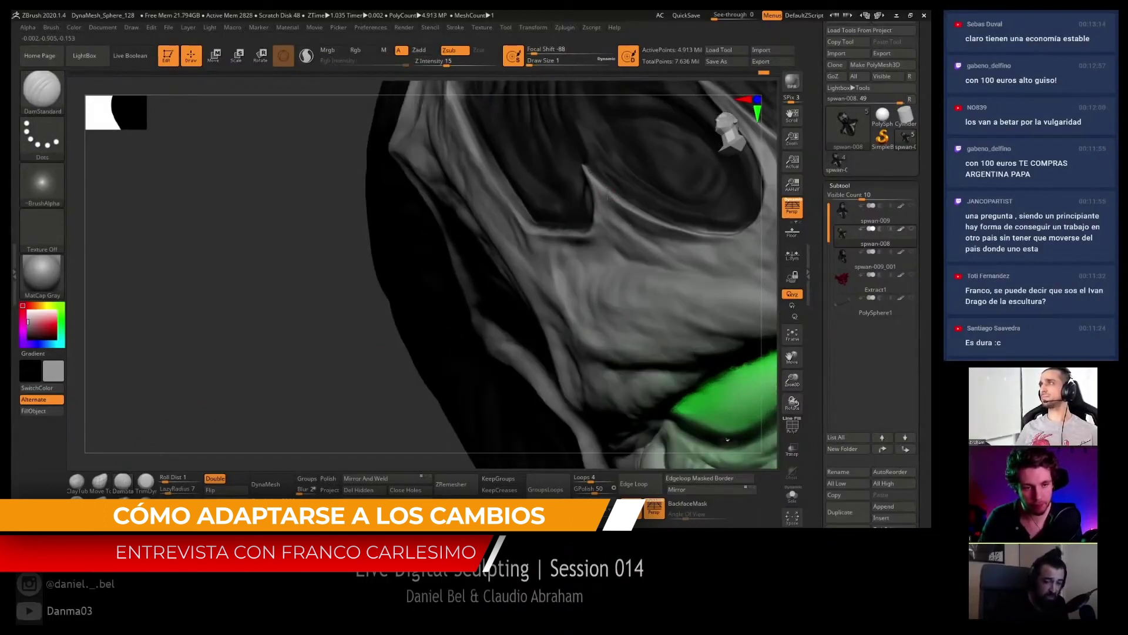
- Carve a wrinkle crease on the skull at Draw Size 2 and raise Z Intensity to 20
{"action": "mouse_move", "coordinate": [622, 189]}
{"action": "right_mouse_down"}
{"action": "mouse_move", "coordinate": [588, 189]}
{"action": "mouse_move", "coordinate": [607, 191]}
{"action": "mouse_move", "coordinate": [603, 181]}
{"action": "right_mouse_up"}
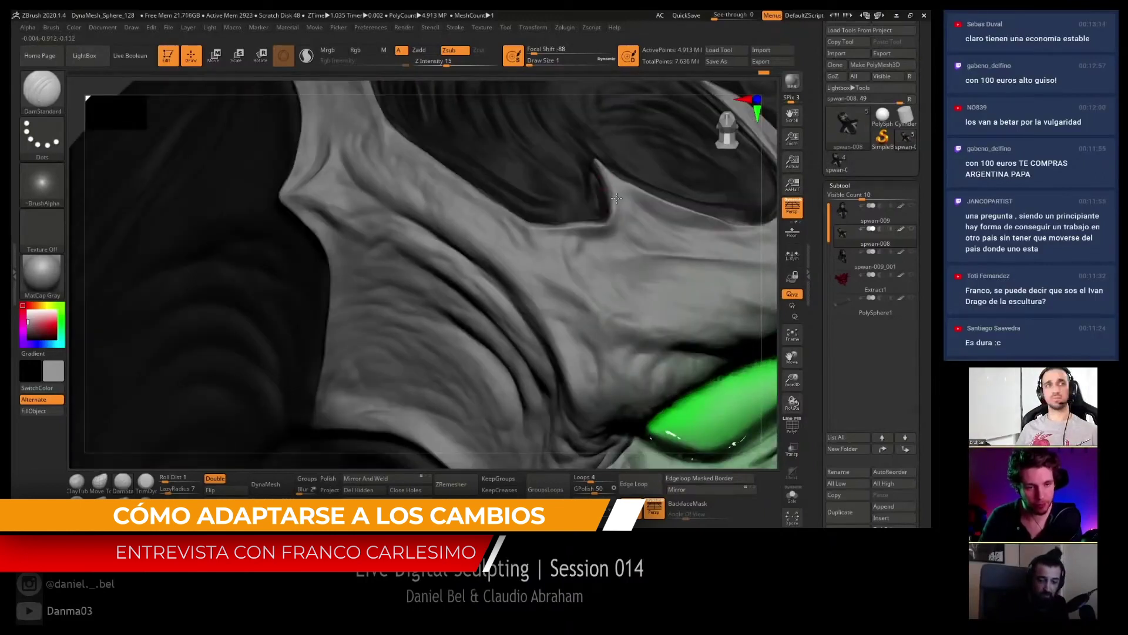
{"action": "right_click_drag", "start_coordinate": [617, 200], "coordinate": [630, 214]}
{"action": "key", "text": "bracketleft"}
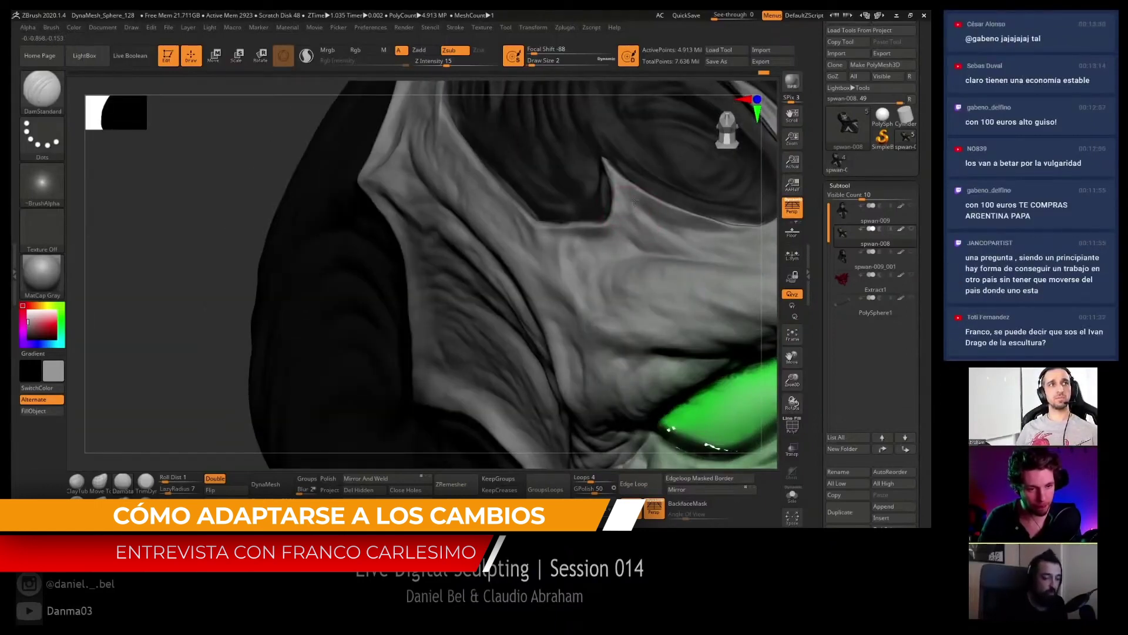
{"action": "left_click_drag", "start_coordinate": [649, 223], "coordinate": [646, 216]}
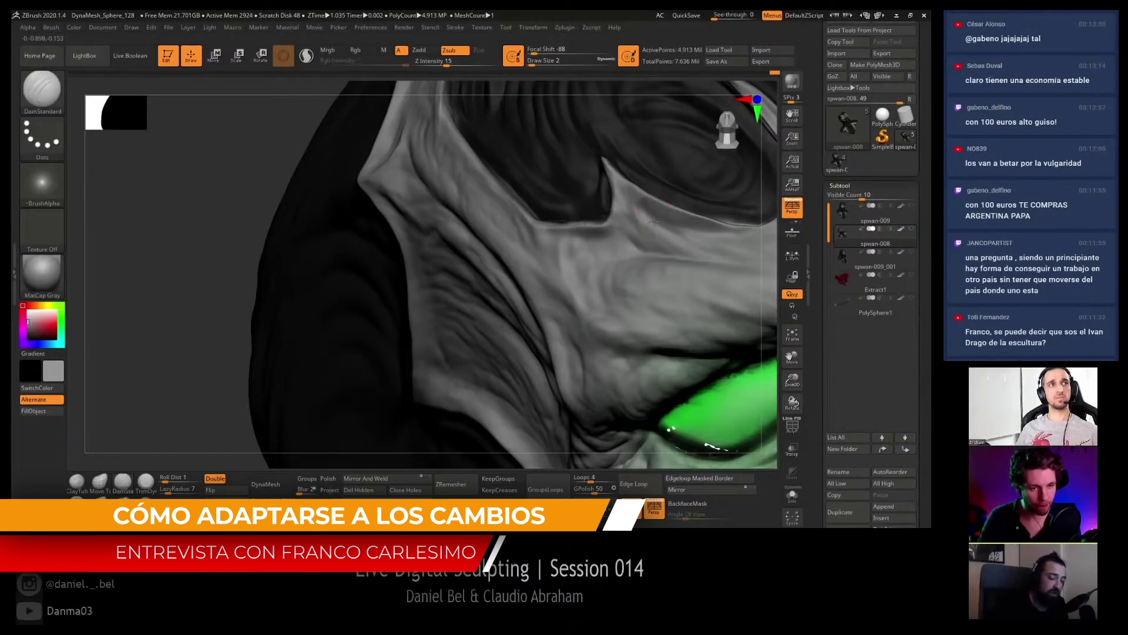
{"action": "right_click_drag", "start_coordinate": [655, 221], "coordinate": [612, 224]}
{"action": "left_click_drag", "start_coordinate": [451, 64], "coordinate": [468, 67]}
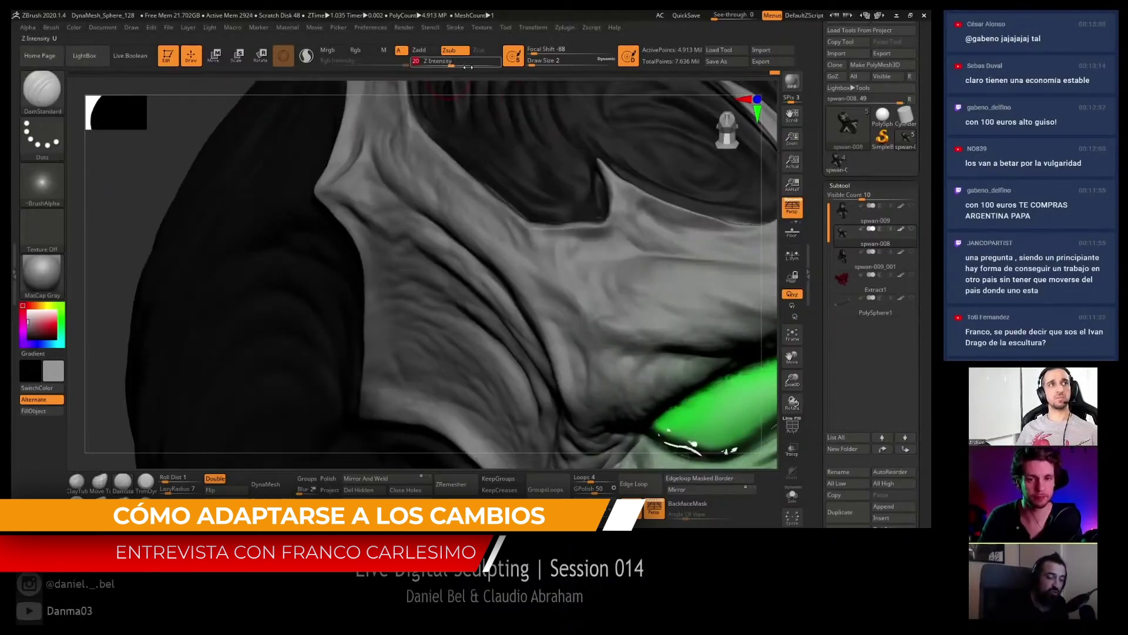
- Adjust Draw Size between 1 and 3, then Shift-smooth a crease on the neck
{"action": "right_click_drag", "start_coordinate": [559, 194], "coordinate": [636, 204]}
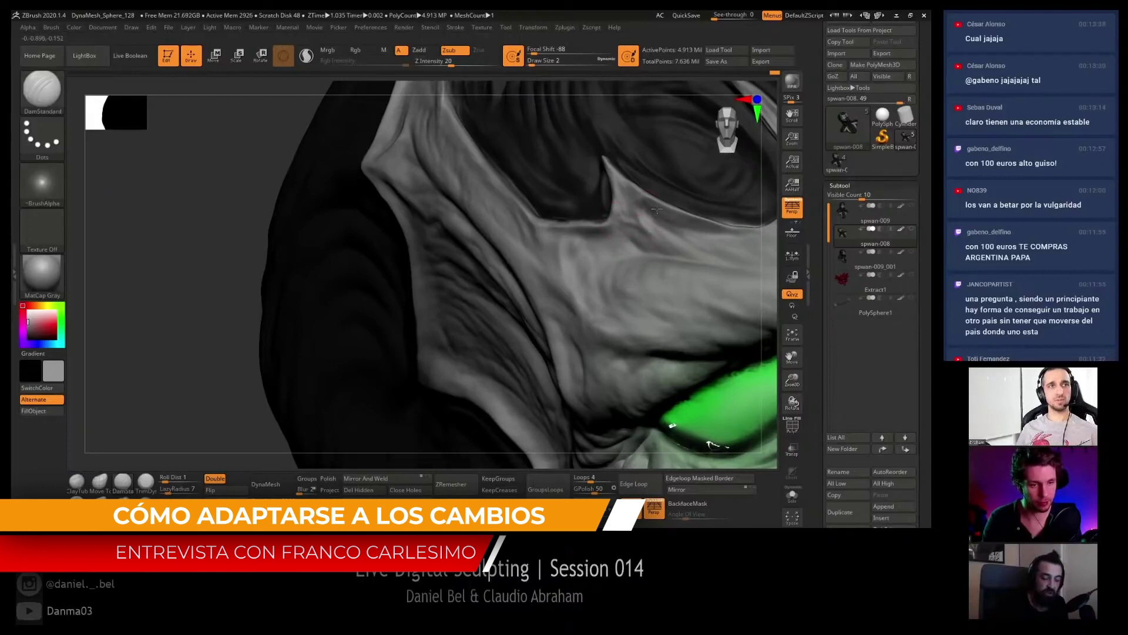
{"action": "mouse_move", "coordinate": [691, 222]}
{"action": "left_mouse_down"}
{"action": "mouse_move", "coordinate": [653, 209]}
{"action": "mouse_move", "coordinate": [632, 225]}
{"action": "left_mouse_up"}
{"action": "key", "text": "bracketright"}
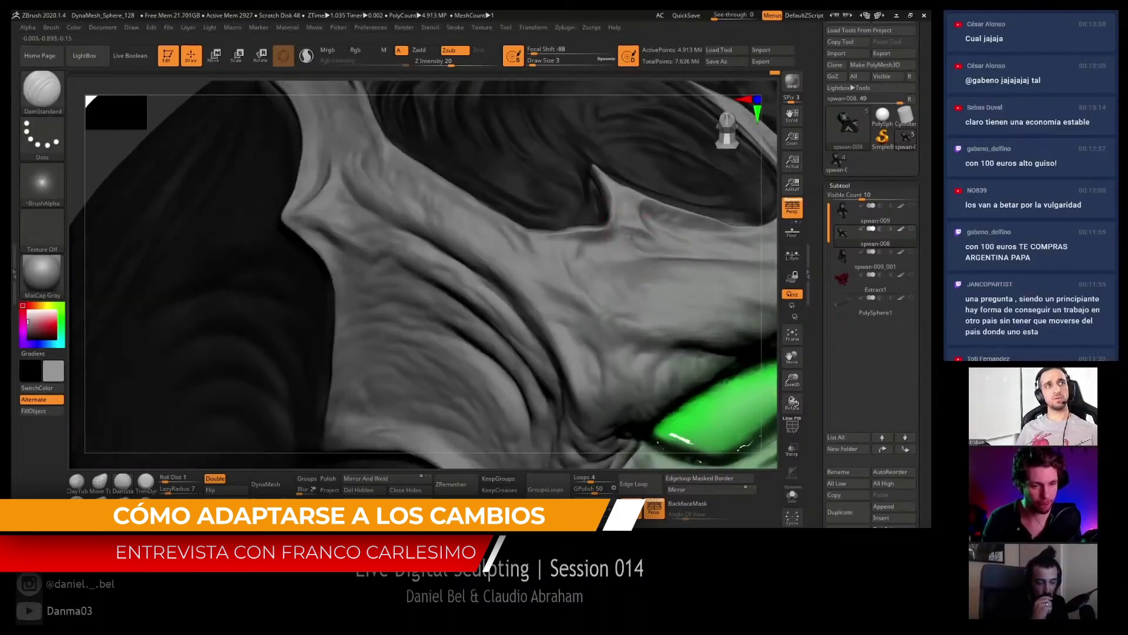
{"action": "left_click_drag", "start_coordinate": [630, 243], "coordinate": [602, 238]}
{"action": "key", "text": "bracketleft"}
{"action": "key", "text": "bracketleft"}
{"action": "mouse_move", "coordinate": [602, 238]}
{"action": "right_mouse_down"}
{"action": "mouse_move", "coordinate": [593, 211]}
{"action": "mouse_move", "coordinate": [605, 167]}
{"action": "mouse_move", "coordinate": [590, 205]}
{"action": "right_mouse_up"}
{"action": "key", "text": "bracketright"}
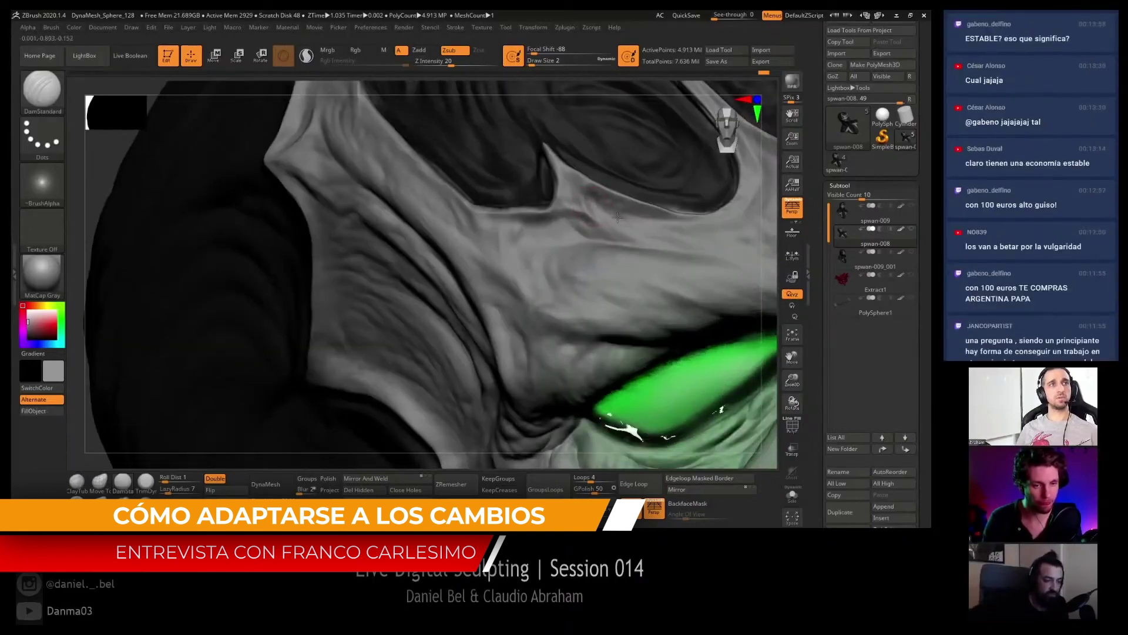
{"action": "mouse_move", "coordinate": [674, 213]}
{"action": "right_mouse_down"}
{"action": "mouse_move", "coordinate": [571, 183]}
{"action": "mouse_move", "coordinate": [596, 226]}
{"action": "mouse_move", "coordinate": [506, 218]}
{"action": "mouse_move", "coordinate": [513, 240]}
{"action": "right_mouse_up"}
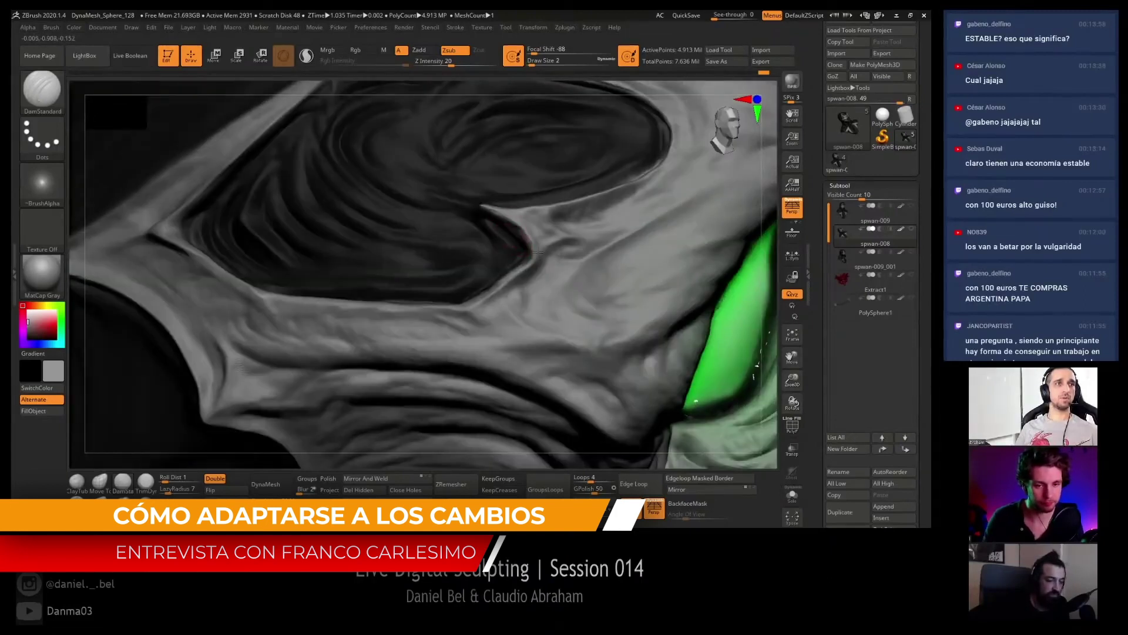
{"action": "left_click_drag", "start_coordinate": [544, 254], "coordinate": [549, 272], "text": "shift"}
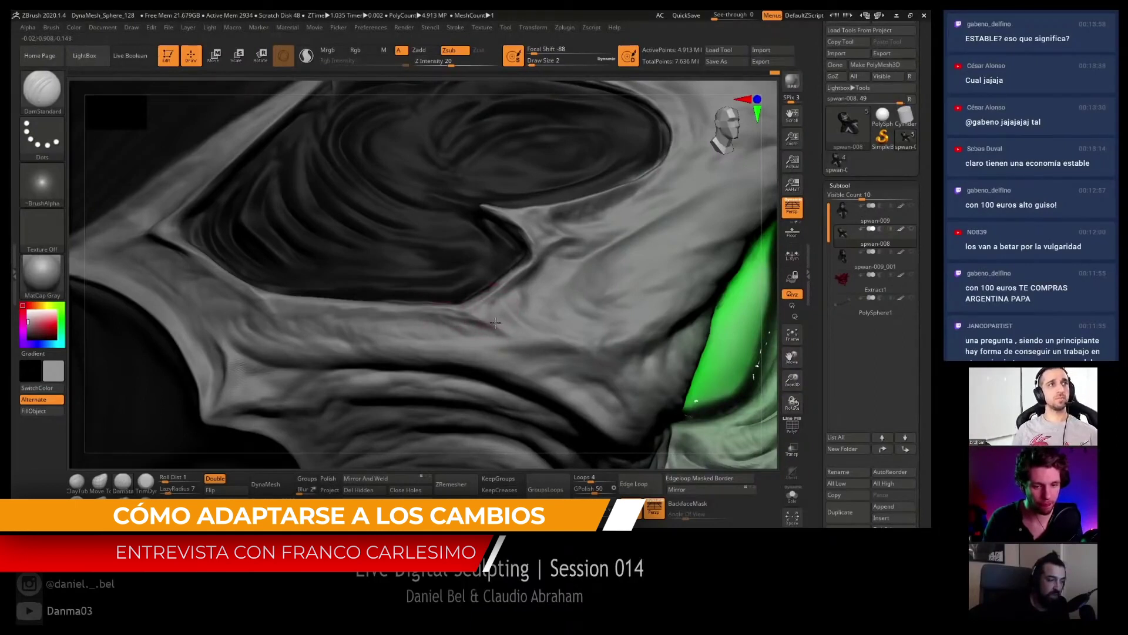
{"action": "mouse_move", "coordinate": [493, 320]}
{"action": "right_mouse_down"}
{"action": "mouse_move", "coordinate": [504, 336]}
{"action": "mouse_move", "coordinate": [417, 299]}
{"action": "mouse_move", "coordinate": [544, 276]}
{"action": "right_mouse_up"}
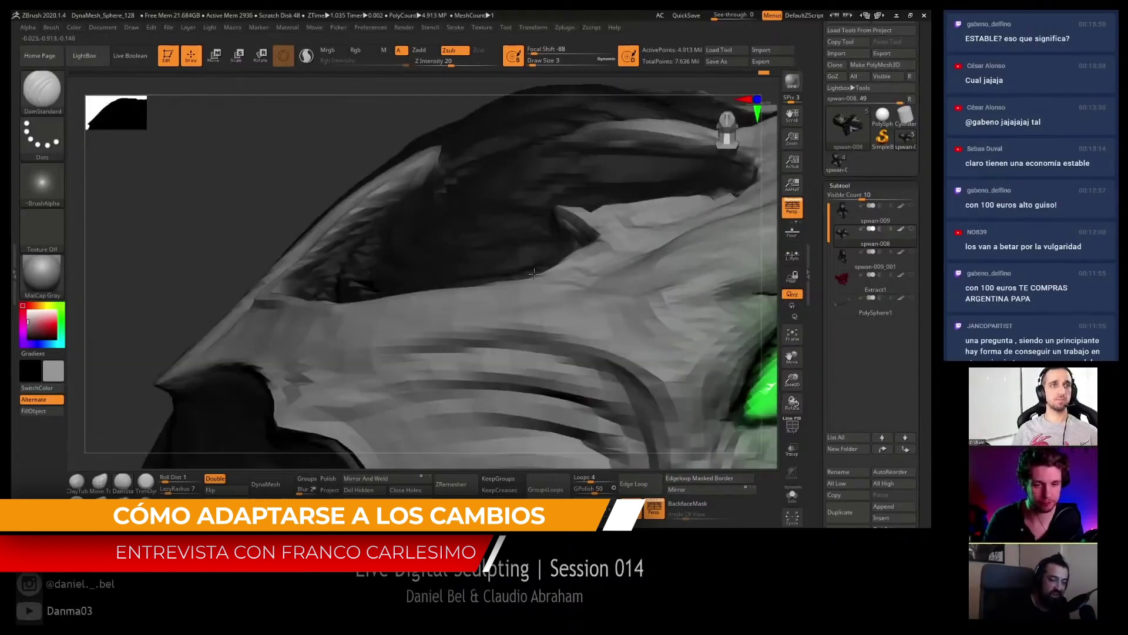
- Orbit and zoom along the brow crest fold, then pull back to view the whole head
{"action": "mouse_move", "coordinate": [528, 281]}
{"action": "right_mouse_down"}
{"action": "mouse_move", "coordinate": [546, 265]}
{"action": "mouse_move", "coordinate": [569, 293]}
{"action": "right_mouse_up"}
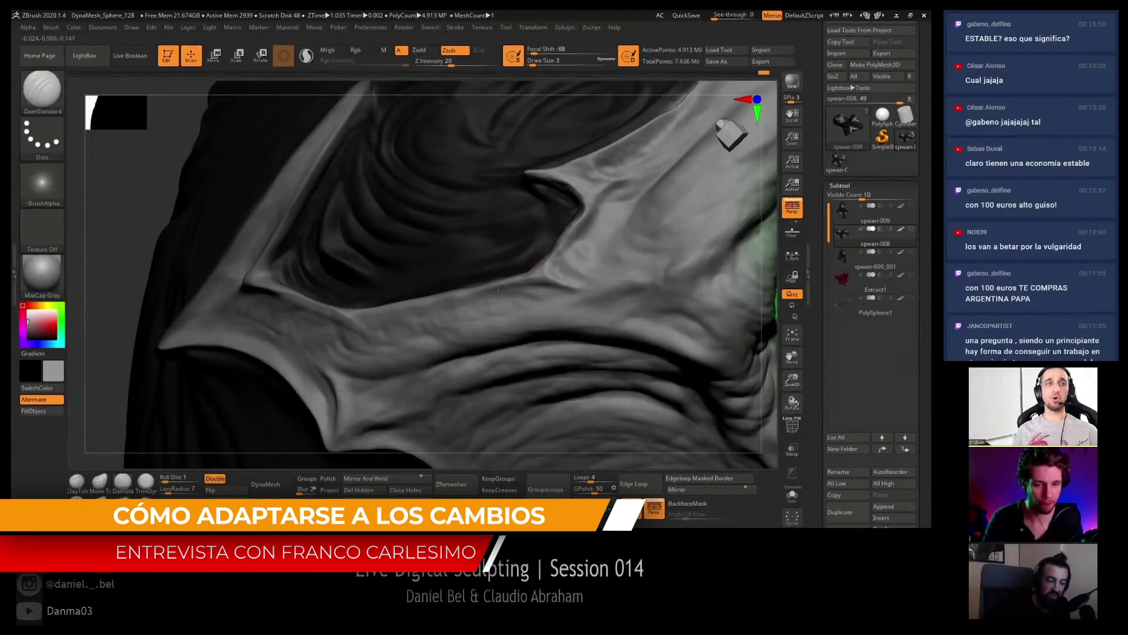
{"action": "right_click_drag", "start_coordinate": [521, 259], "coordinate": [448, 257]}
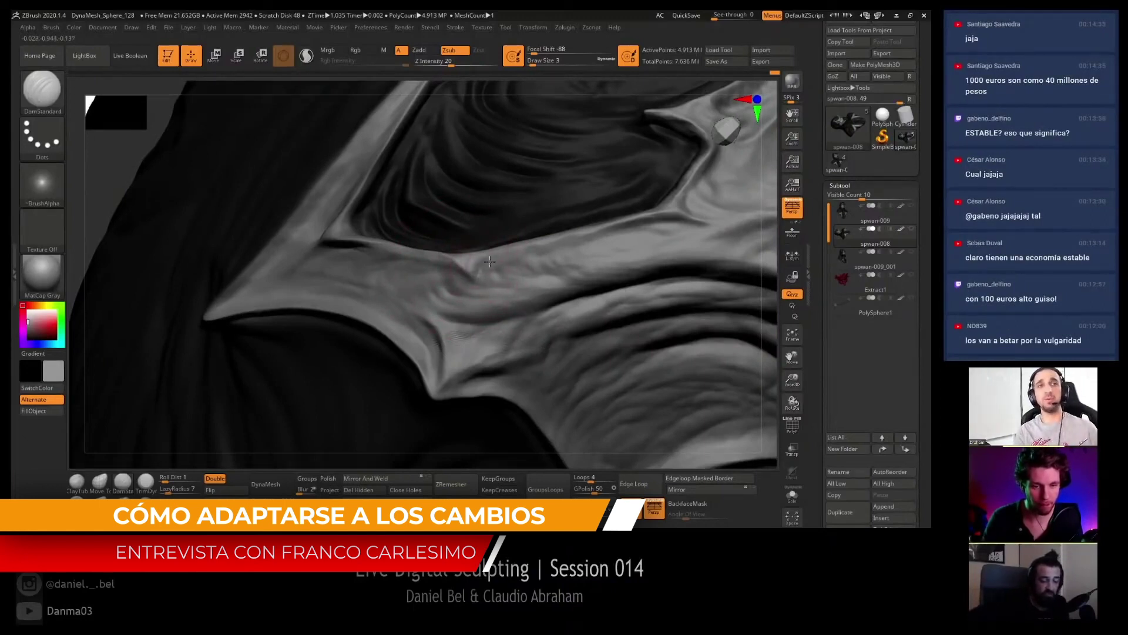
{"action": "mouse_move", "coordinate": [476, 288]}
{"action": "right_mouse_down"}
{"action": "mouse_move", "coordinate": [489, 280]}
{"action": "mouse_move", "coordinate": [452, 265]}
{"action": "right_mouse_up"}
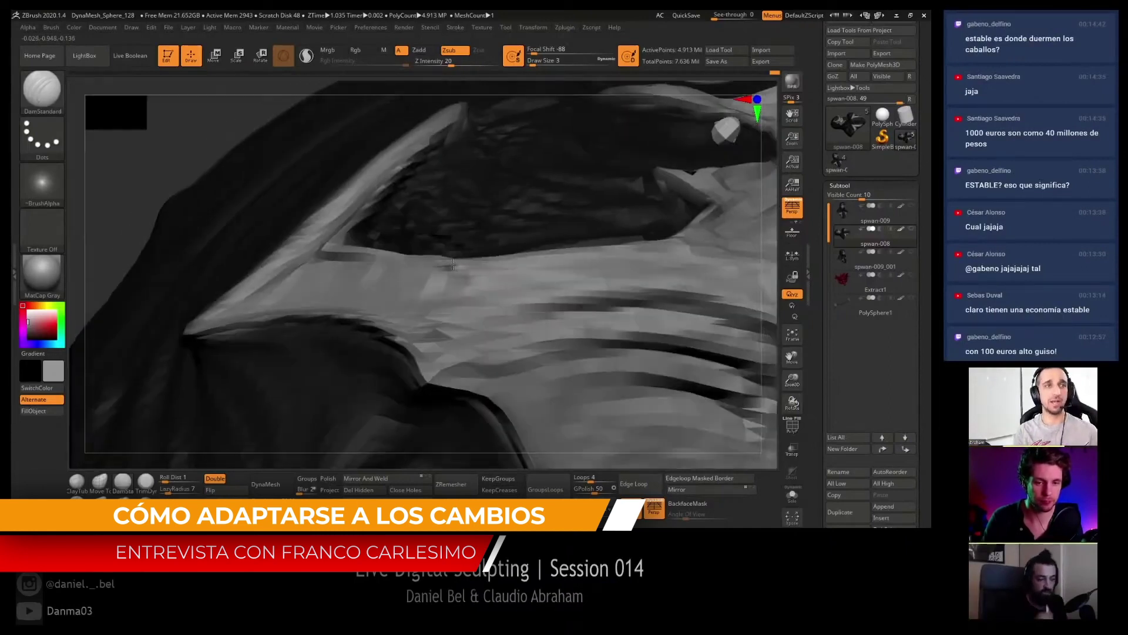
{"action": "mouse_move", "coordinate": [435, 291]}
{"action": "right_mouse_down"}
{"action": "mouse_move", "coordinate": [431, 309]}
{"action": "mouse_move", "coordinate": [383, 277]}
{"action": "mouse_move", "coordinate": [394, 281]}
{"action": "right_mouse_up"}
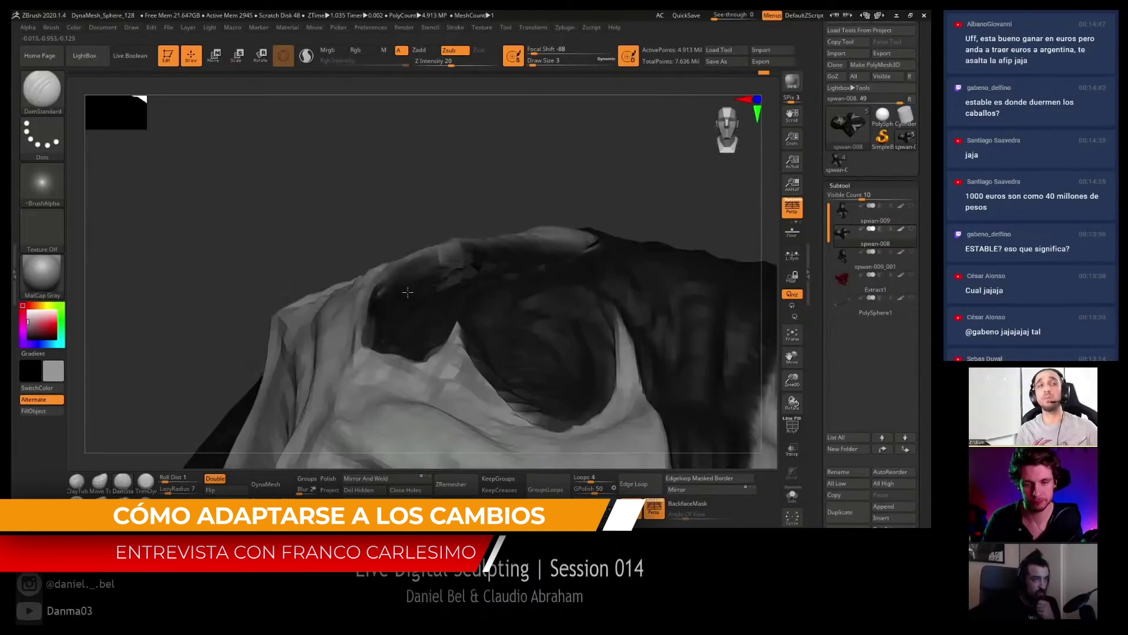
{"action": "mouse_move", "coordinate": [416, 208]}
{"action": "right_mouse_down"}
{"action": "mouse_move", "coordinate": [436, 323]}
{"action": "mouse_move", "coordinate": [468, 266]}
{"action": "right_mouse_up"}
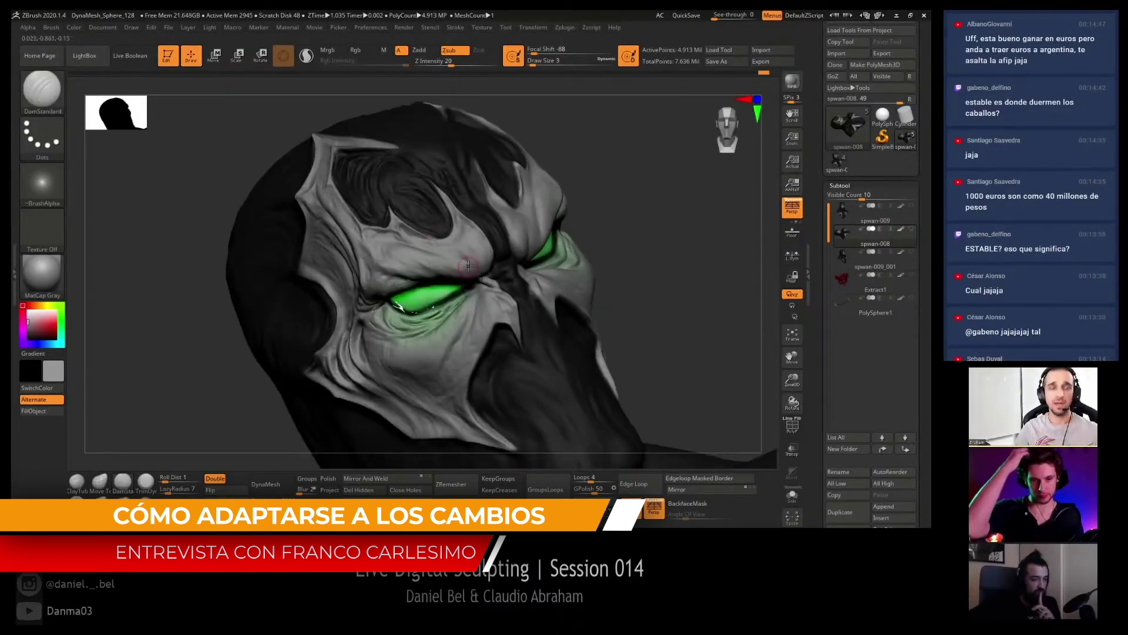
- At Draw Size 3, carve a fine DamStandard crease up the brow crest above the left eye
{"action": "mouse_move", "coordinate": [469, 266]}
{"action": "right_mouse_down"}
{"action": "mouse_move", "coordinate": [387, 202]}
{"action": "mouse_move", "coordinate": [434, 217]}
{"action": "mouse_move", "coordinate": [430, 236]}
{"action": "mouse_move", "coordinate": [381, 230]}
{"action": "right_mouse_up"}
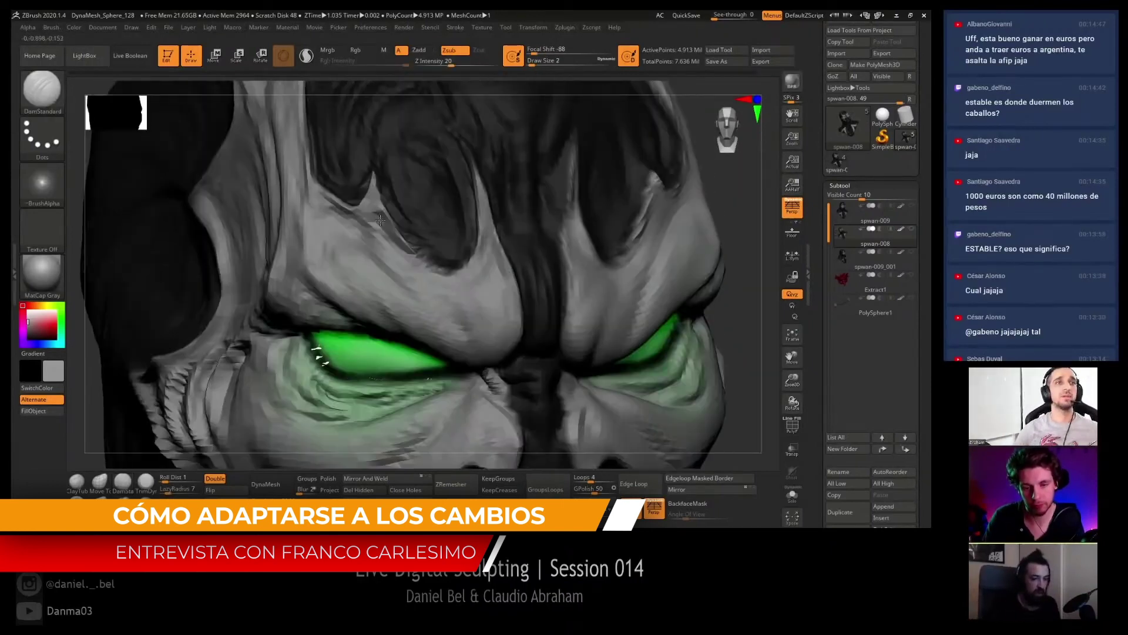
{"action": "key", "text": "s"}
{"action": "left_click", "coordinate": [379, 216]}
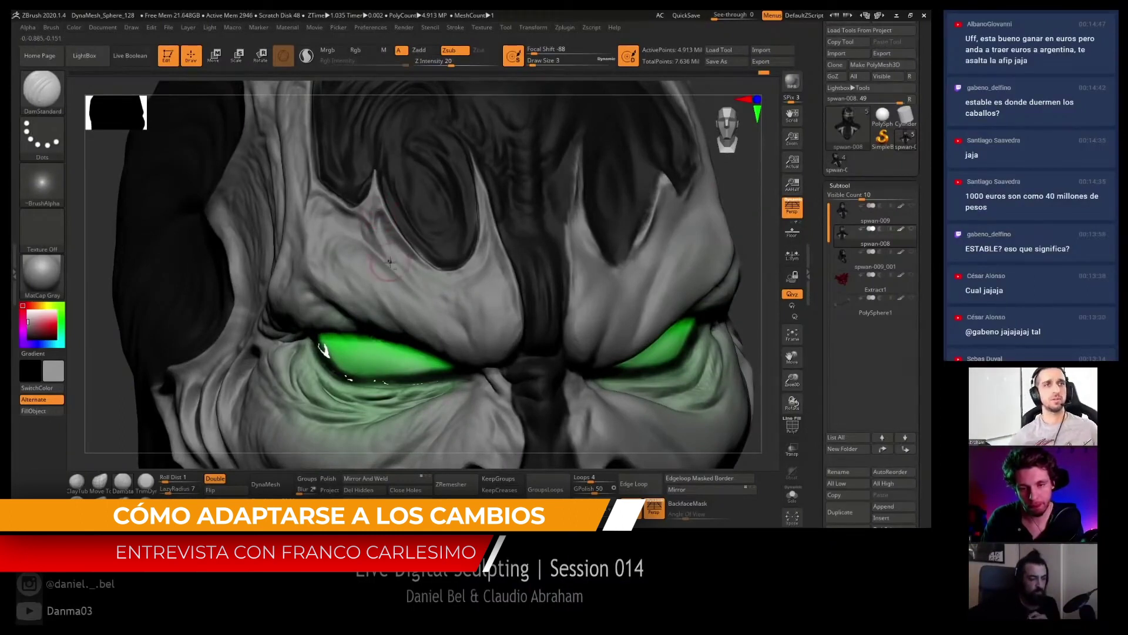
{"action": "left_click_drag", "start_coordinate": [387, 247], "coordinate": [382, 222]}
{"action": "mouse_move", "coordinate": [359, 212]}
{"action": "right_mouse_down"}
{"action": "mouse_move", "coordinate": [382, 198]}
{"action": "mouse_move", "coordinate": [372, 184]}
{"action": "mouse_move", "coordinate": [338, 231]}
{"action": "mouse_move", "coordinate": [441, 217]}
{"action": "mouse_move", "coordinate": [425, 170]}
{"action": "mouse_move", "coordinate": [394, 220]}
{"action": "right_mouse_up"}
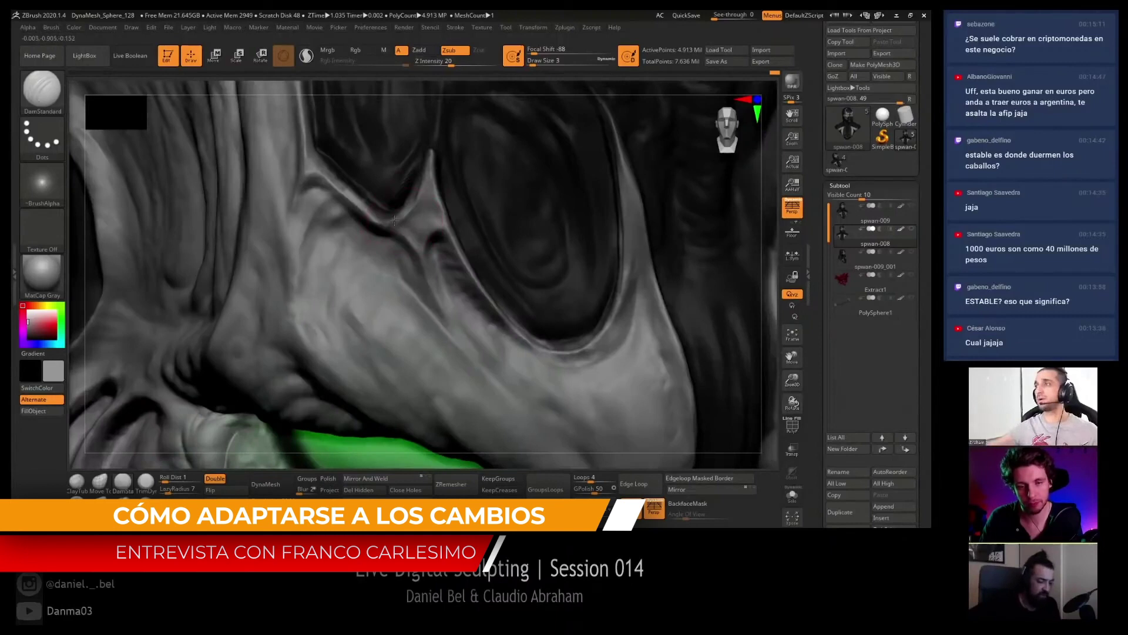
- Carve a faint short crease into the brow fold where it meets the eye socket
{"action": "right_click_drag", "start_coordinate": [428, 269], "coordinate": [442, 264]}
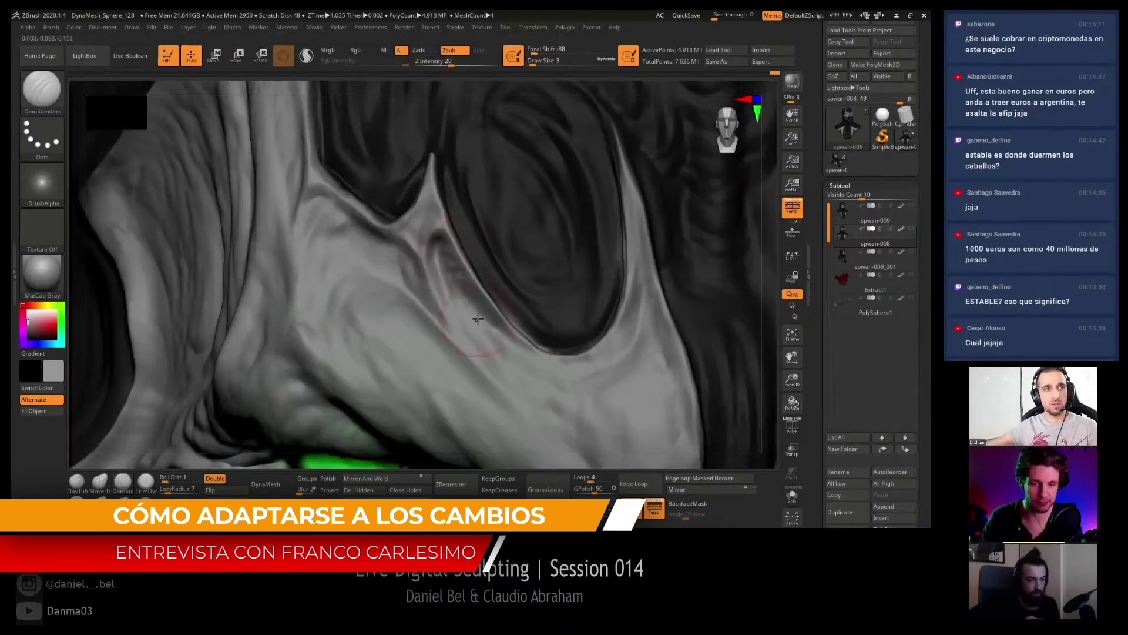
{"action": "right_click_drag", "start_coordinate": [470, 302], "coordinate": [425, 259]}
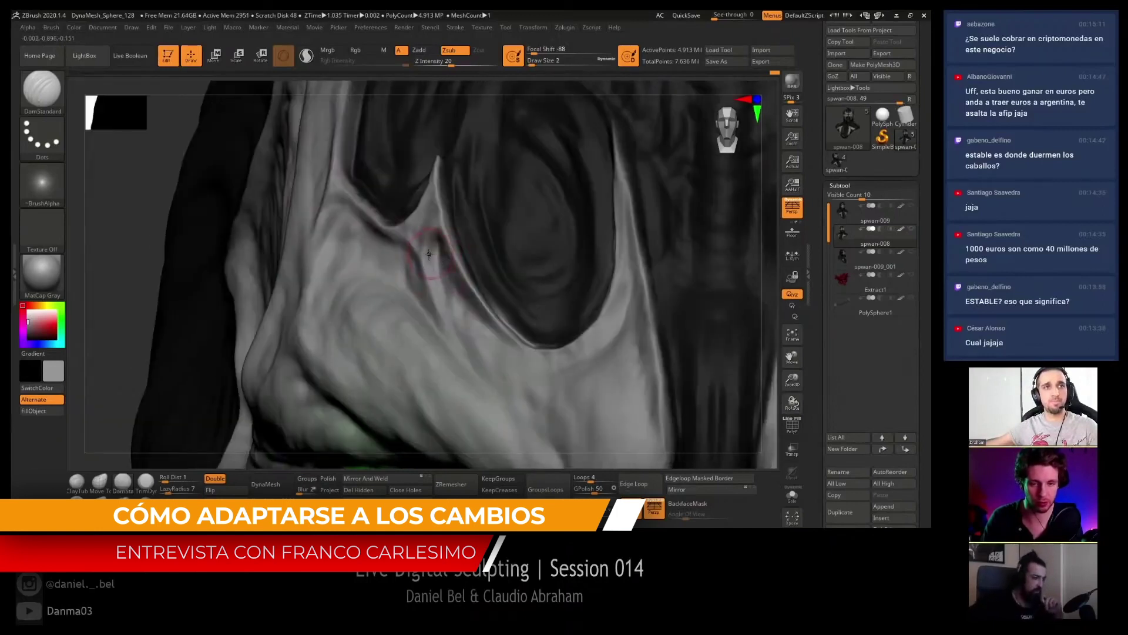
{"action": "key", "text": "s"}
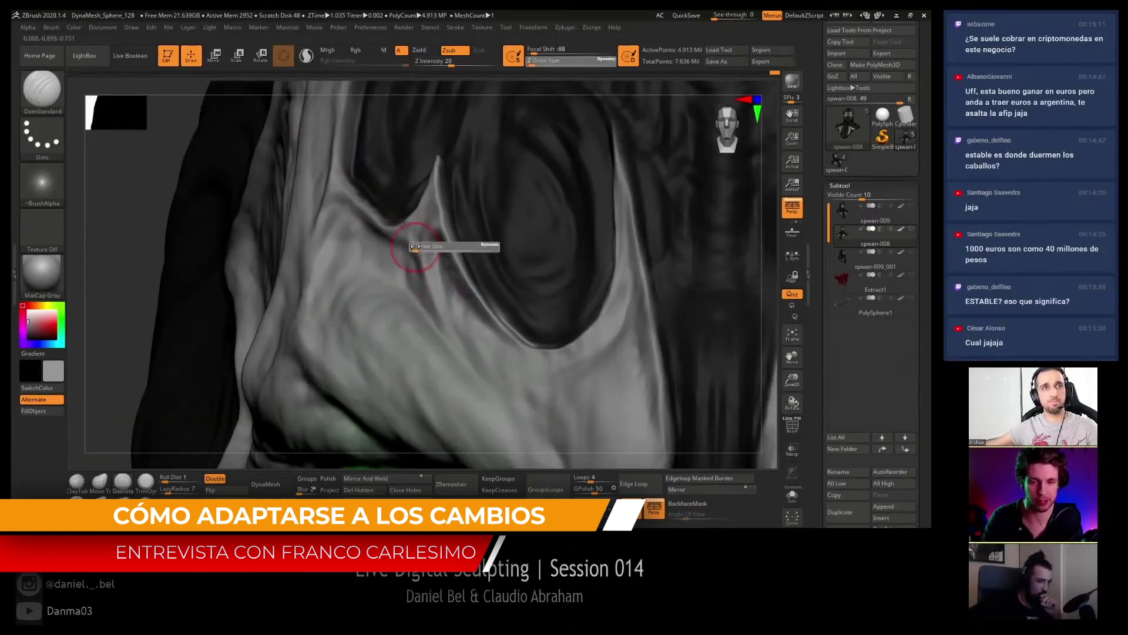
{"action": "right_click_drag", "start_coordinate": [427, 269], "coordinate": [418, 286]}
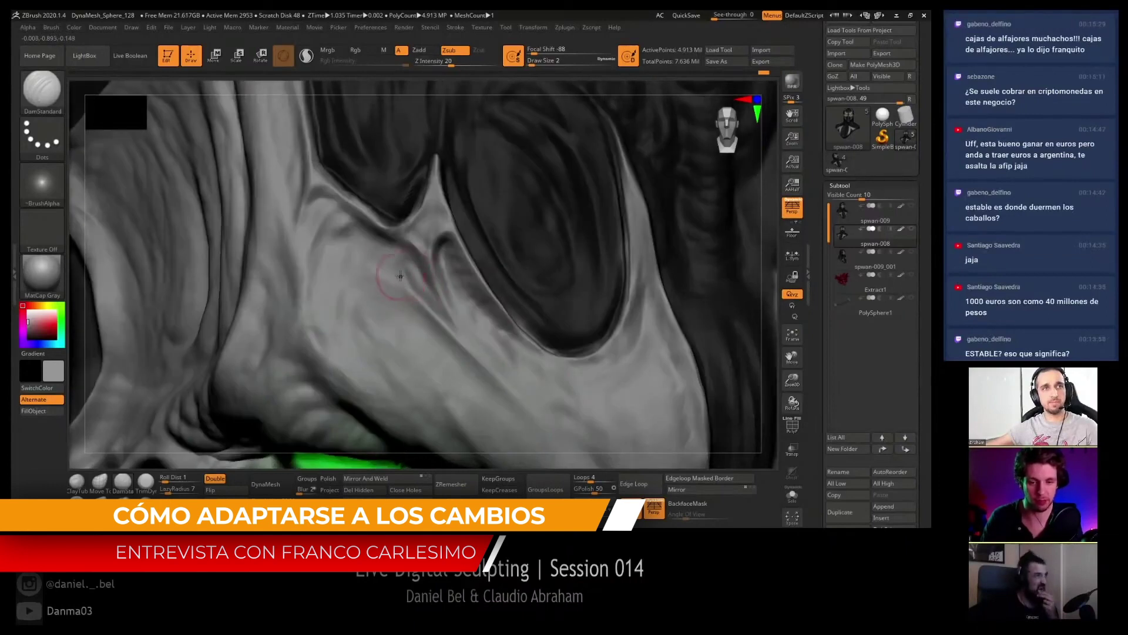
{"action": "left_click_drag", "start_coordinate": [356, 241], "coordinate": [336, 222]}
{"action": "right_click_drag", "start_coordinate": [360, 240], "coordinate": [345, 229]}
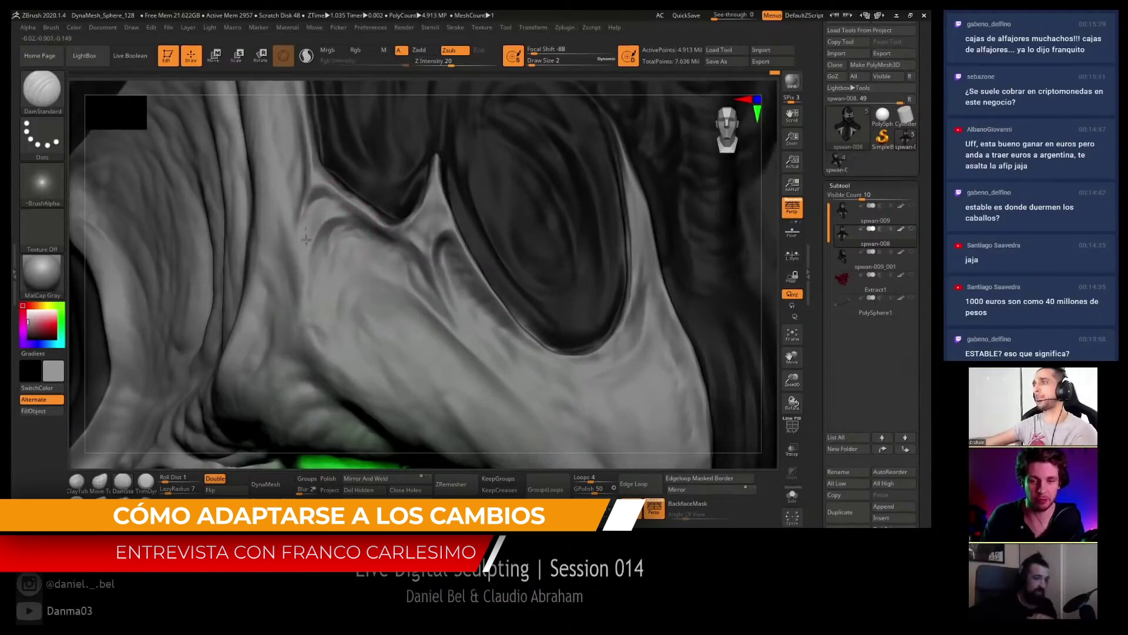
{"action": "mouse_move", "coordinate": [336, 215]}
{"action": "right_mouse_down"}
{"action": "mouse_move", "coordinate": [345, 245]}
{"action": "mouse_move", "coordinate": [340, 211]}
{"action": "right_mouse_up"}
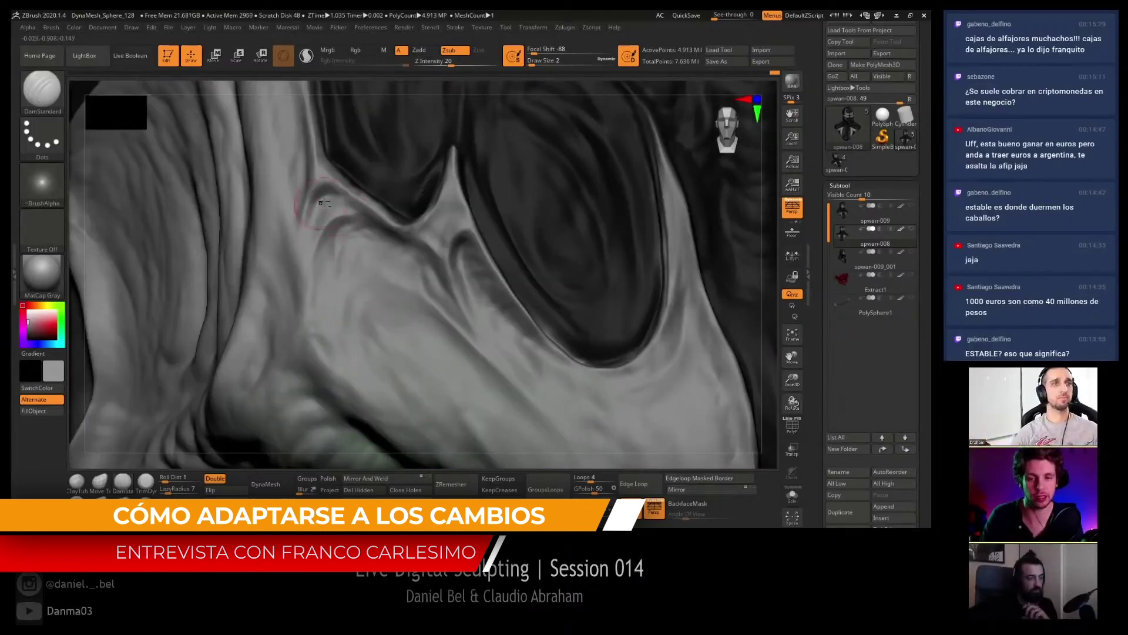
{"action": "right_click_drag", "start_coordinate": [301, 250], "coordinate": [345, 247]}
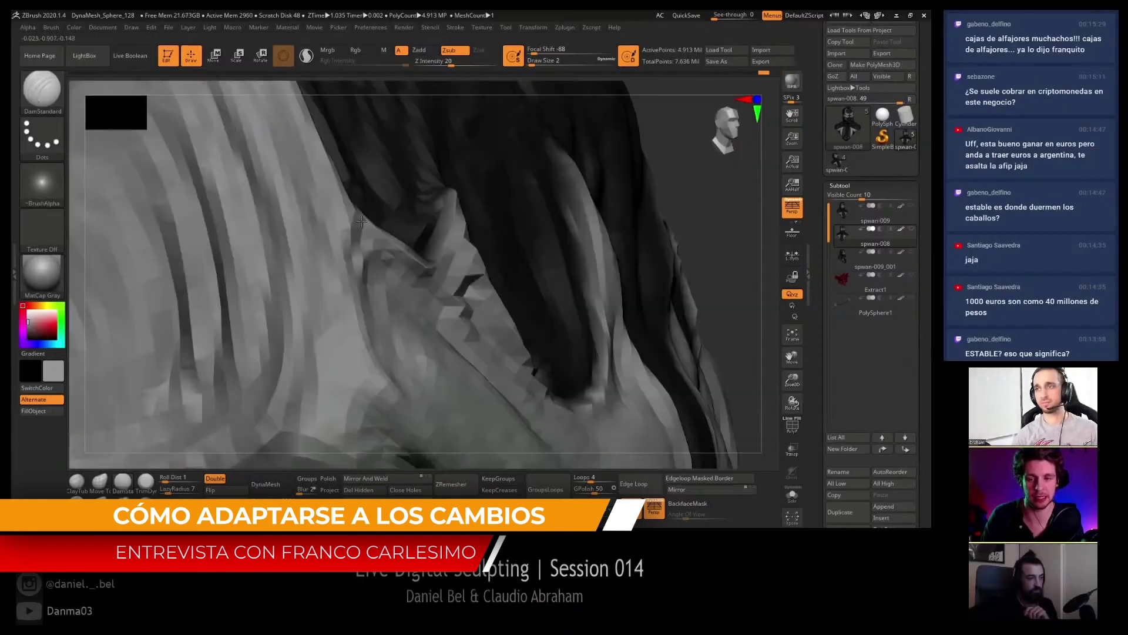
{"action": "mouse_move", "coordinate": [333, 198]}
{"action": "right_mouse_down"}
{"action": "mouse_move", "coordinate": [403, 262]}
{"action": "mouse_move", "coordinate": [493, 265]}
{"action": "mouse_move", "coordinate": [539, 217]}
{"action": "mouse_move", "coordinate": [578, 244]}
{"action": "right_mouse_up"}
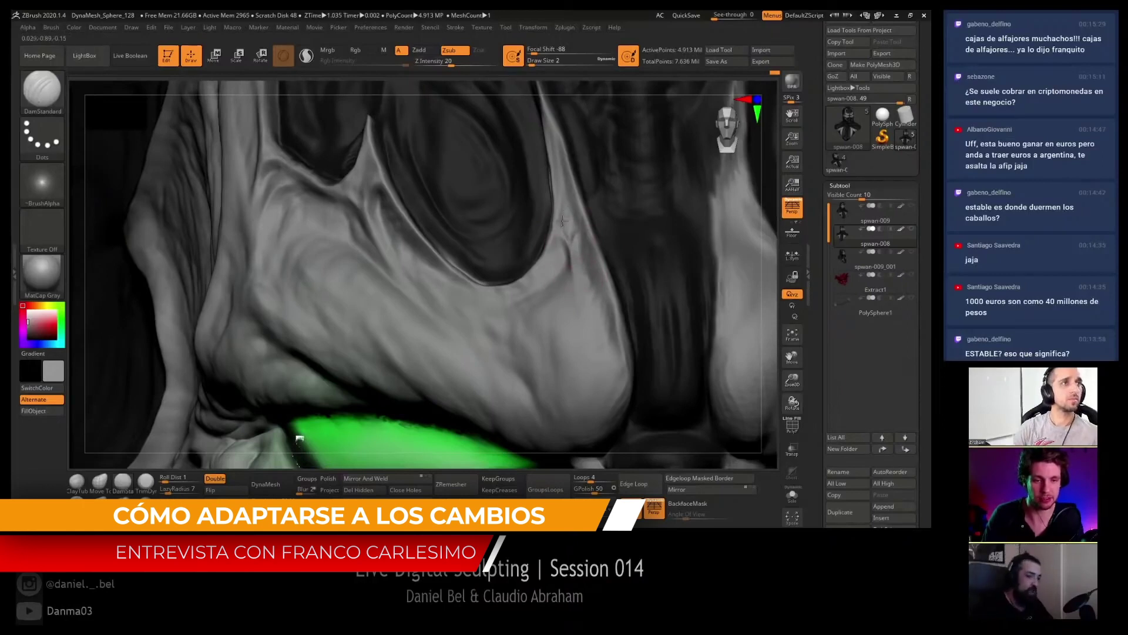
{"action": "right_click_drag", "start_coordinate": [570, 220], "coordinate": [558, 261]}
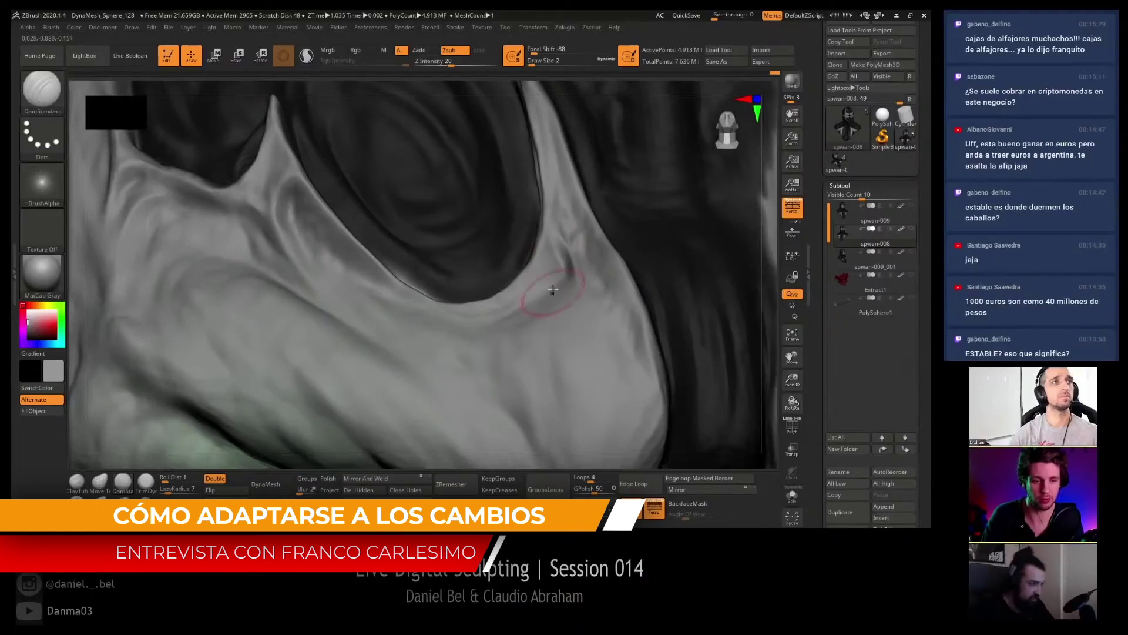
- Carve two thin creases across the fold on the eye socket's lower edge above the green eye
{"action": "right_click_drag", "start_coordinate": [534, 291], "coordinate": [551, 253]}
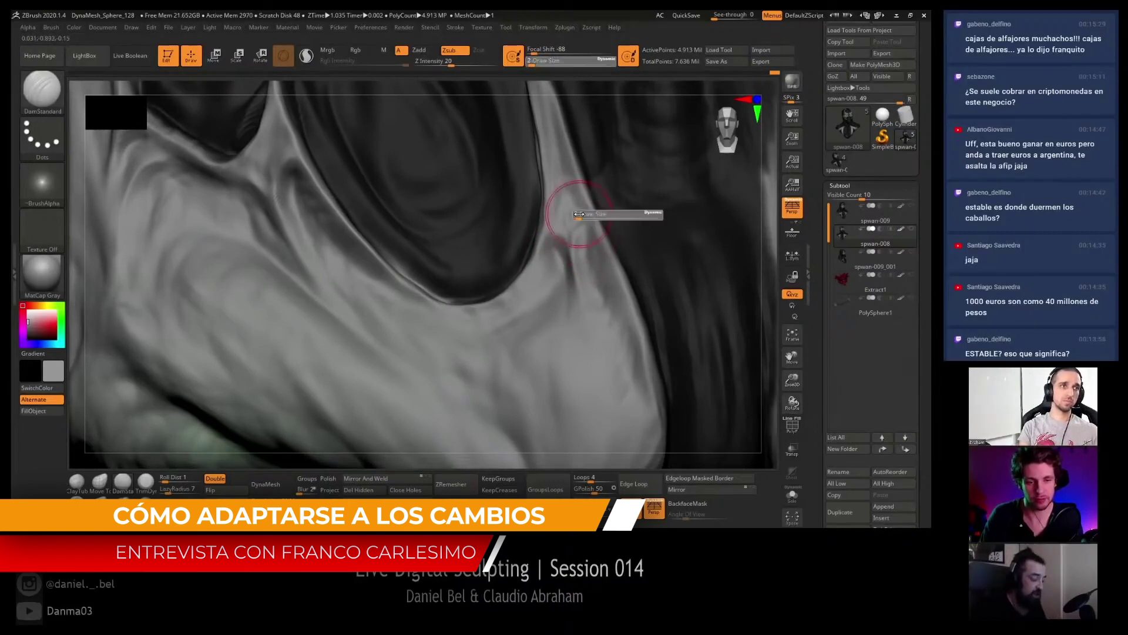
{"action": "mouse_move", "coordinate": [579, 216]}
{"action": "right_mouse_down"}
{"action": "mouse_move", "coordinate": [586, 284]}
{"action": "mouse_move", "coordinate": [589, 236]}
{"action": "right_mouse_up"}
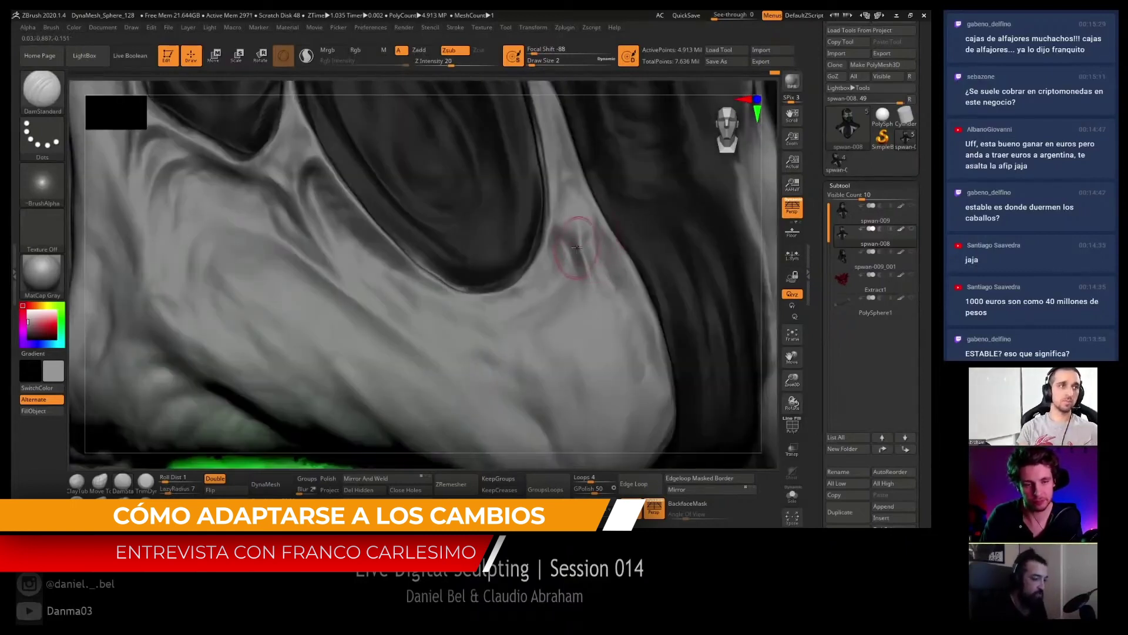
{"action": "left_click_drag", "start_coordinate": [576, 234], "coordinate": [578, 255], "text": "alt"}
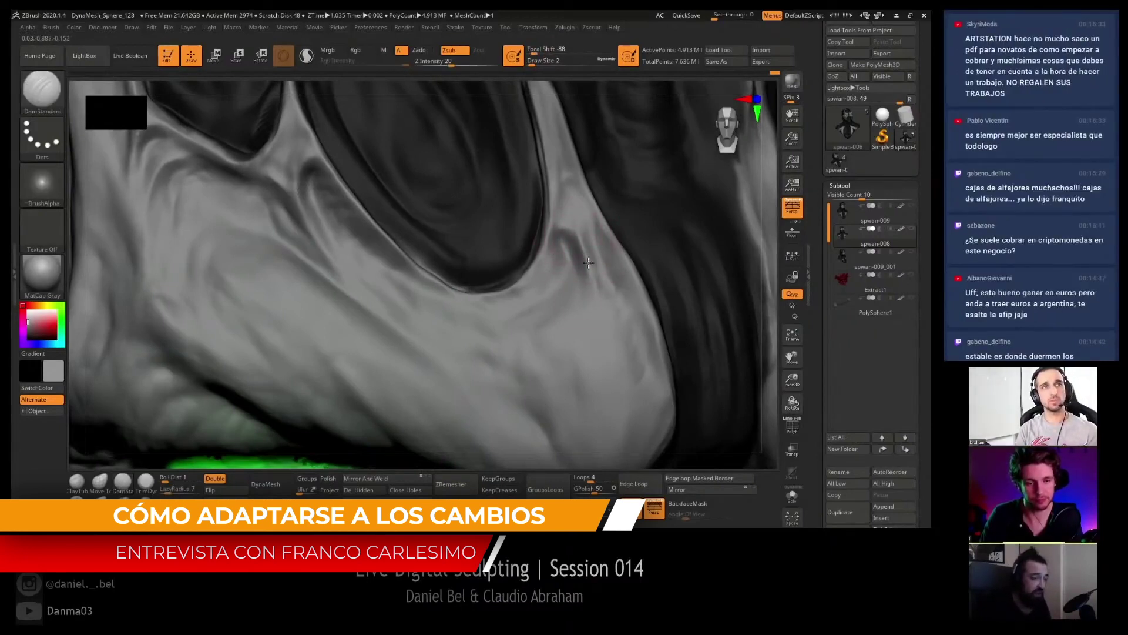
{"action": "key", "text": "s"}
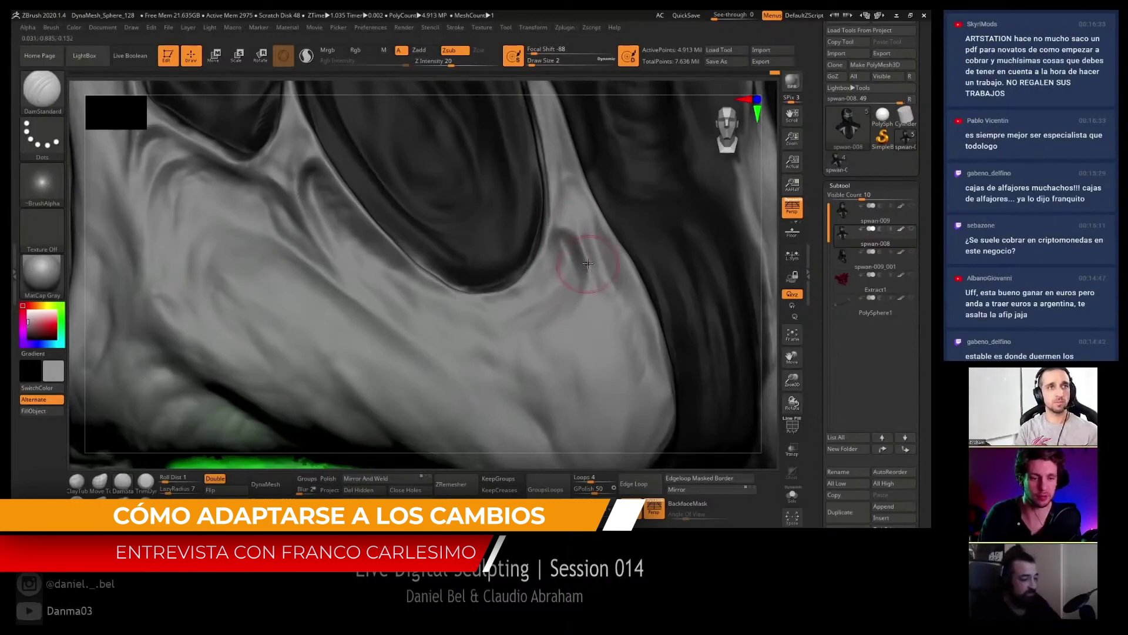
{"action": "right_click_drag", "start_coordinate": [588, 264], "coordinate": [588, 271]}
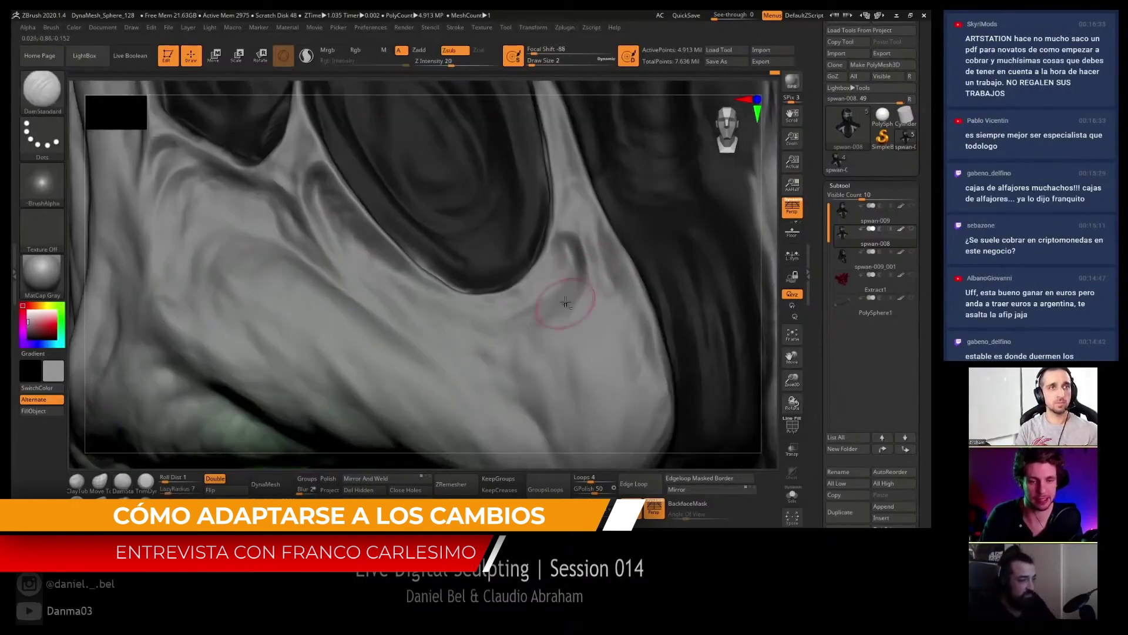
{"action": "right_click_drag", "start_coordinate": [558, 323], "coordinate": [552, 222]}
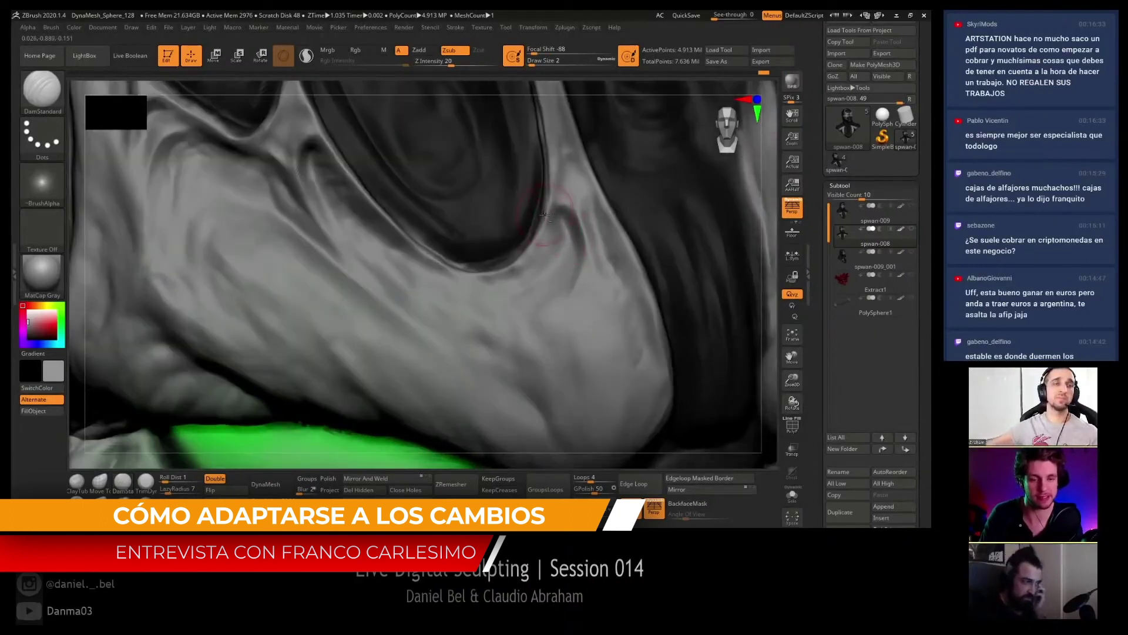
{"action": "right_click_drag", "start_coordinate": [553, 208], "coordinate": [563, 229]}
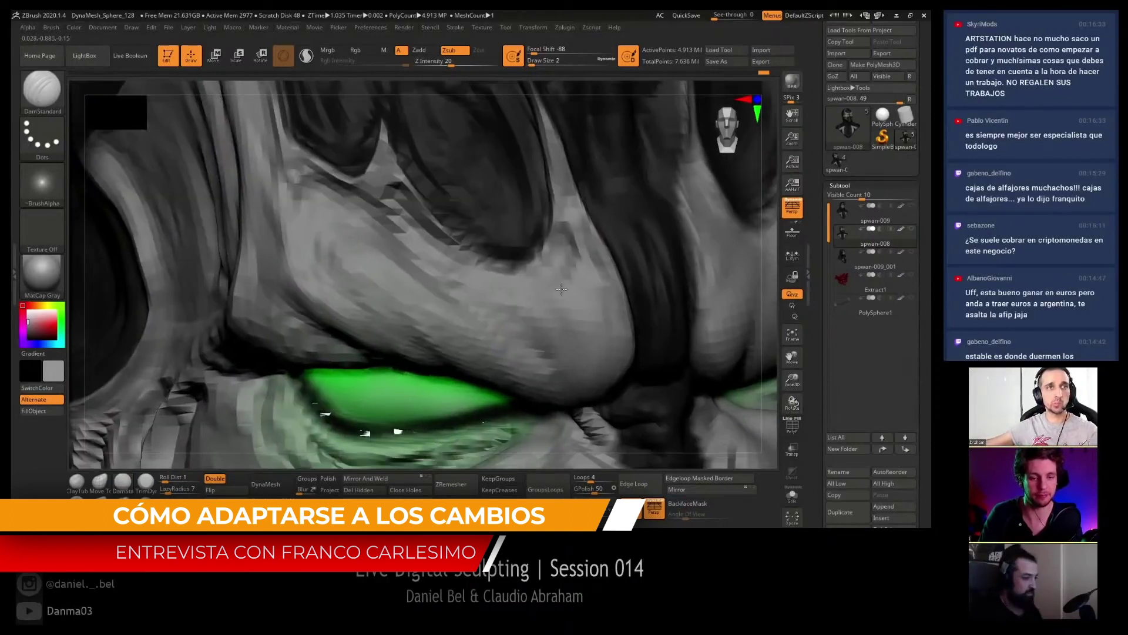
{"action": "right_click_drag", "start_coordinate": [563, 256], "coordinate": [546, 274]}
{"action": "left_click_drag", "start_coordinate": [536, 268], "coordinate": [557, 249]}
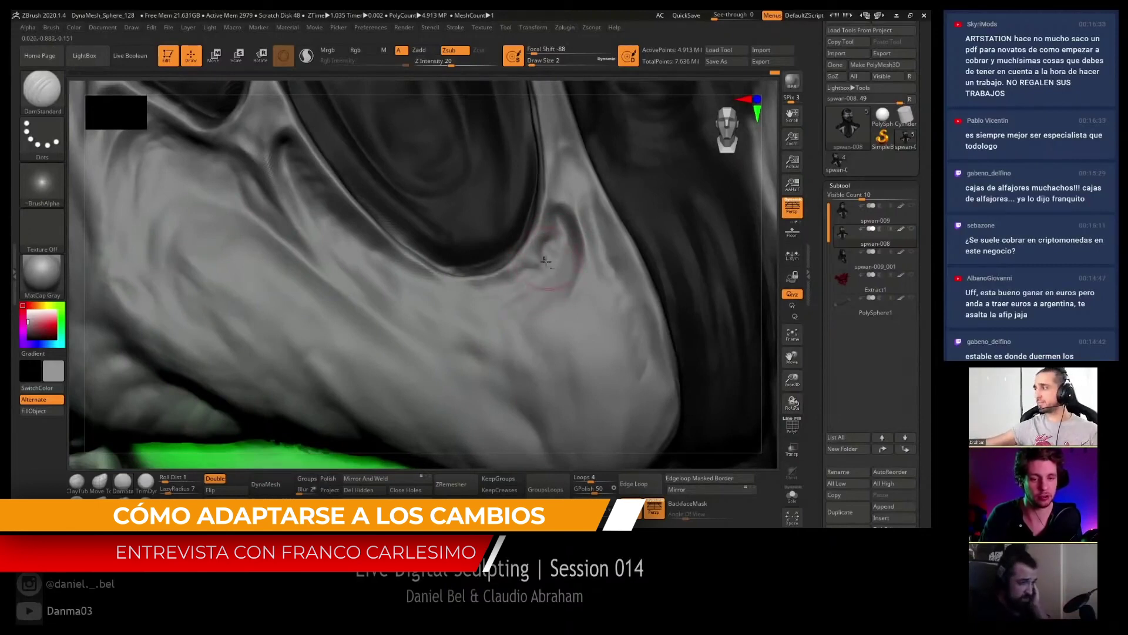
{"action": "right_click_drag", "start_coordinate": [552, 244], "coordinate": [570, 203]}
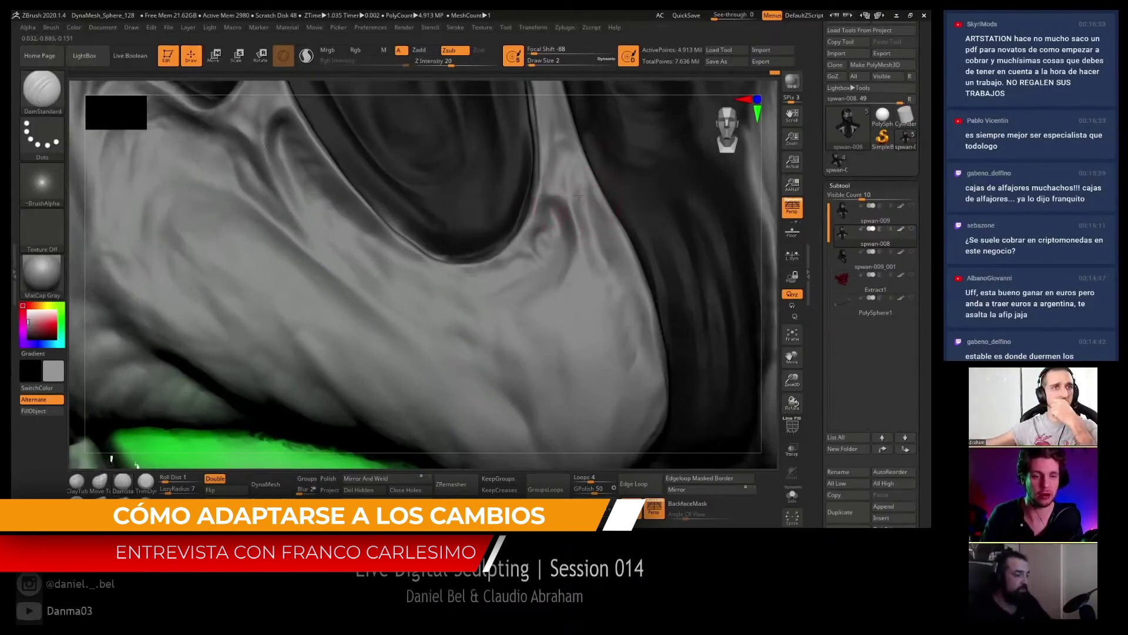
{"action": "mouse_move", "coordinate": [604, 226]}
{"action": "right_mouse_down"}
{"action": "mouse_move", "coordinate": [578, 258]}
{"action": "mouse_move", "coordinate": [586, 226]}
{"action": "mouse_move", "coordinate": [580, 238]}
{"action": "mouse_move", "coordinate": [536, 176]}
{"action": "mouse_move", "coordinate": [523, 192]}
{"action": "right_mouse_up"}
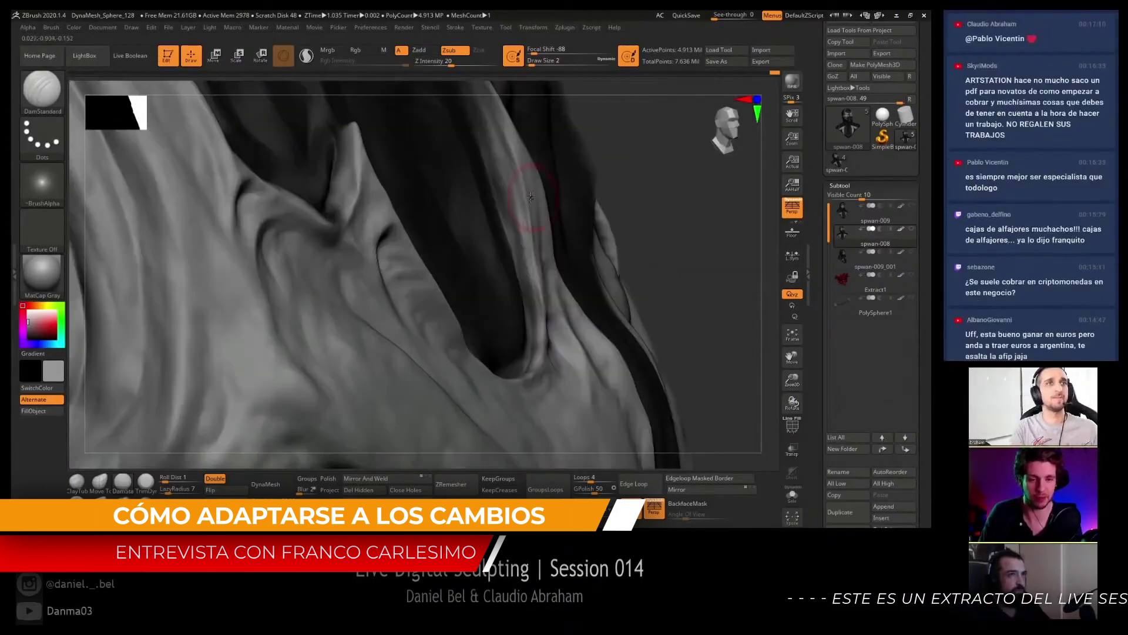
- Switch to the Move brush at Draw Size 4 and orbit to inspect the brow crest and eye
{"action": "key", "text": "b"}
{"action": "key", "text": "m"}
{"action": "key", "text": "v"}
{"action": "key", "text": "bracketright"}
{"action": "mouse_move", "coordinate": [536, 175]}
{"action": "right_mouse_down"}
{"action": "mouse_move", "coordinate": [546, 154]}
{"action": "mouse_move", "coordinate": [561, 154]}
{"action": "mouse_move", "coordinate": [579, 244]}
{"action": "mouse_move", "coordinate": [607, 288]}
{"action": "right_mouse_up"}
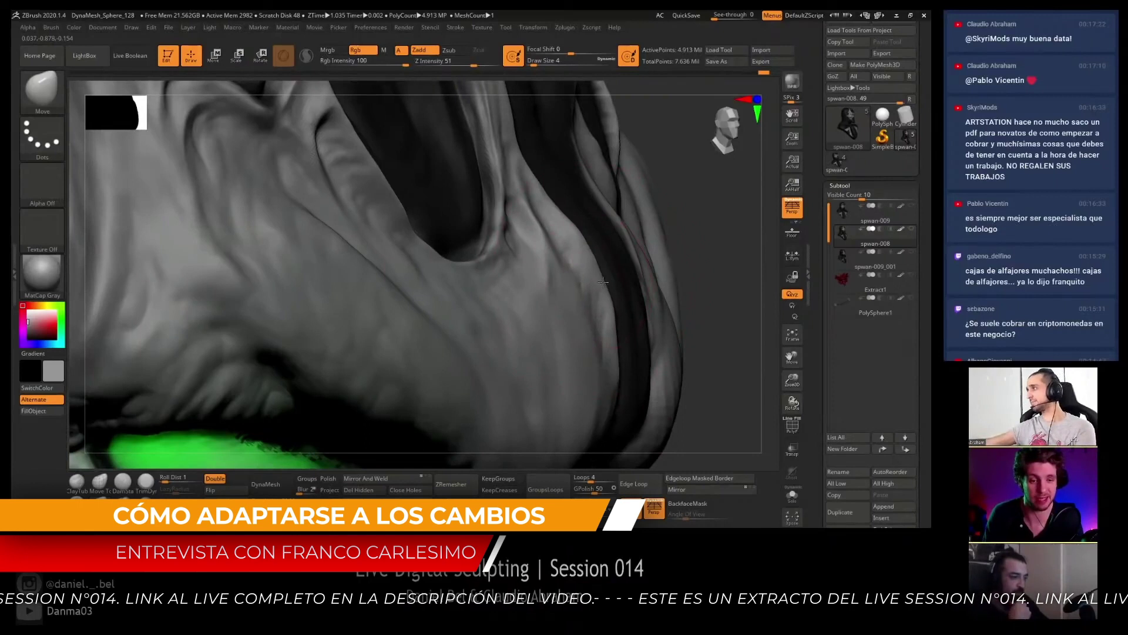
{"action": "mouse_move", "coordinate": [603, 282]}
{"action": "right_mouse_down"}
{"action": "mouse_move", "coordinate": [594, 258]}
{"action": "mouse_move", "coordinate": [327, 290]}
{"action": "right_mouse_up"}
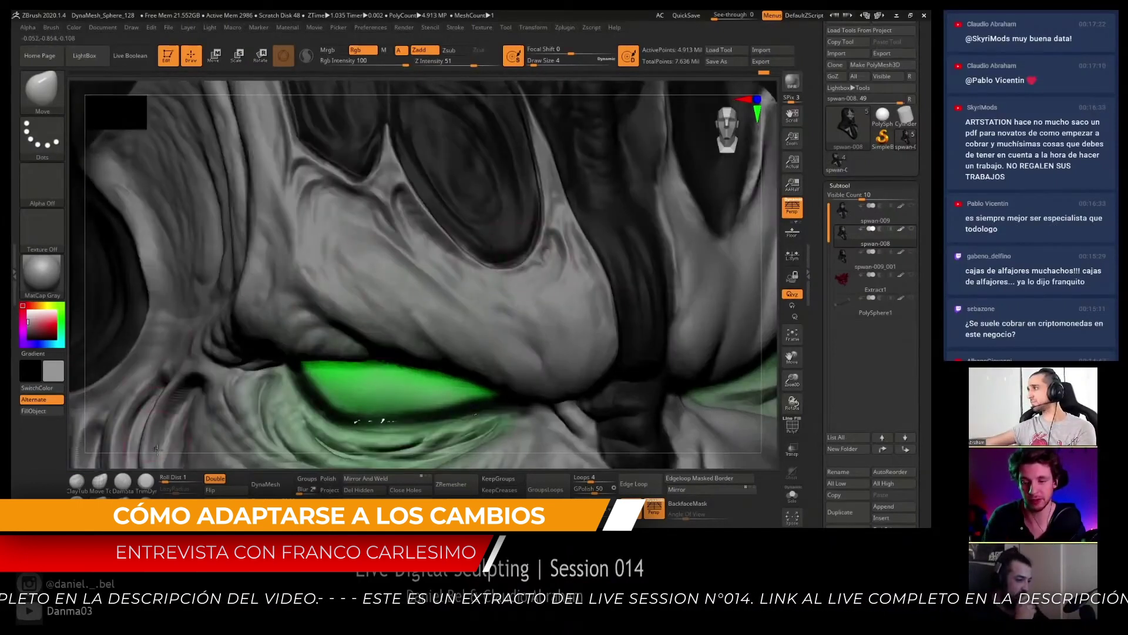
- Select DamStandard at draw size 2 and frame the brow crest and eye fold
{"action": "left_click", "coordinate": [145, 481]}
{"action": "right_click_drag", "start_coordinate": [529, 352], "coordinate": [574, 242], "text": "alt"}
{"action": "key", "text": "bracketleft"}
{"action": "key", "text": "bracketright"}
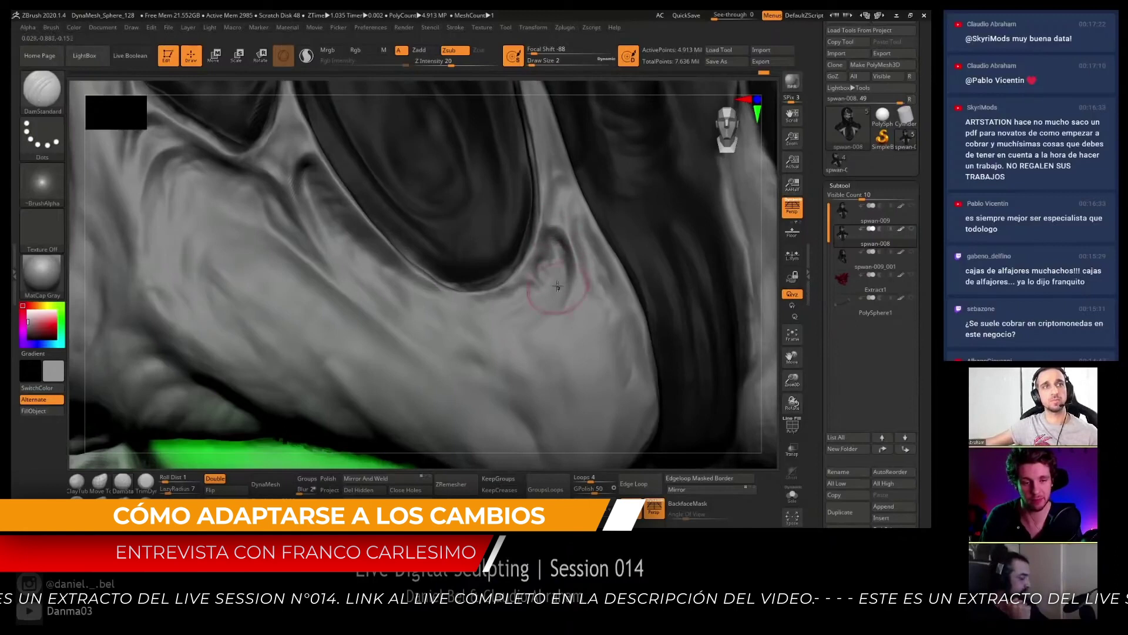
{"action": "key", "text": "f"}
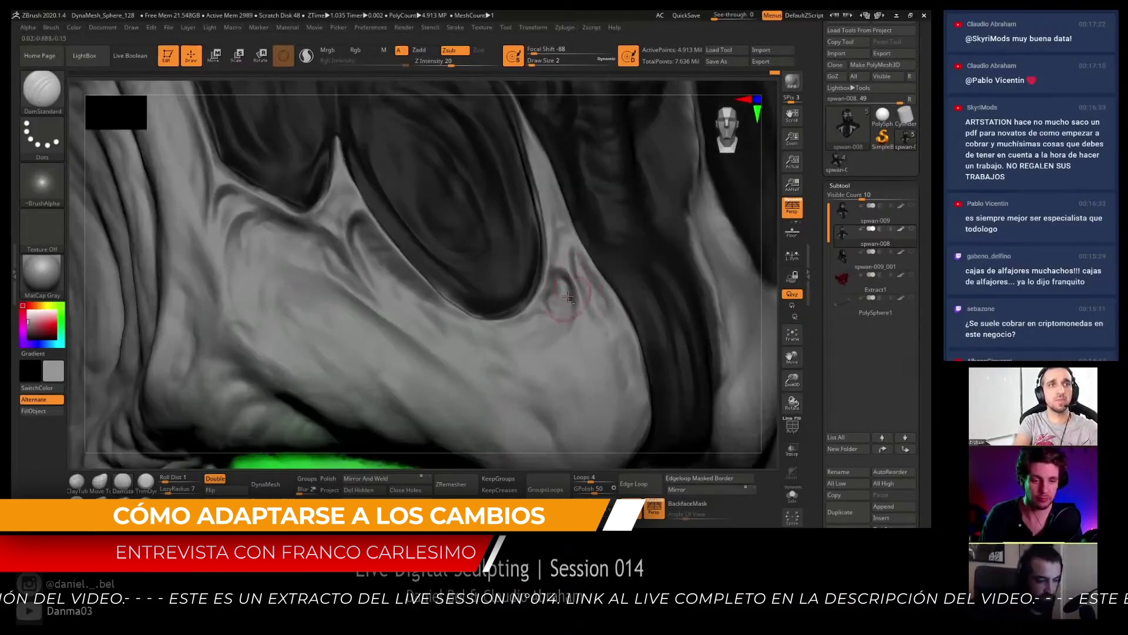
{"action": "mouse_move", "coordinate": [568, 298]}
{"action": "right_mouse_down", "text": "alt"}
{"action": "mouse_move", "coordinate": [579, 267]}
{"action": "mouse_move", "coordinate": [564, 235]}
{"action": "right_mouse_up", "text": "alt"}
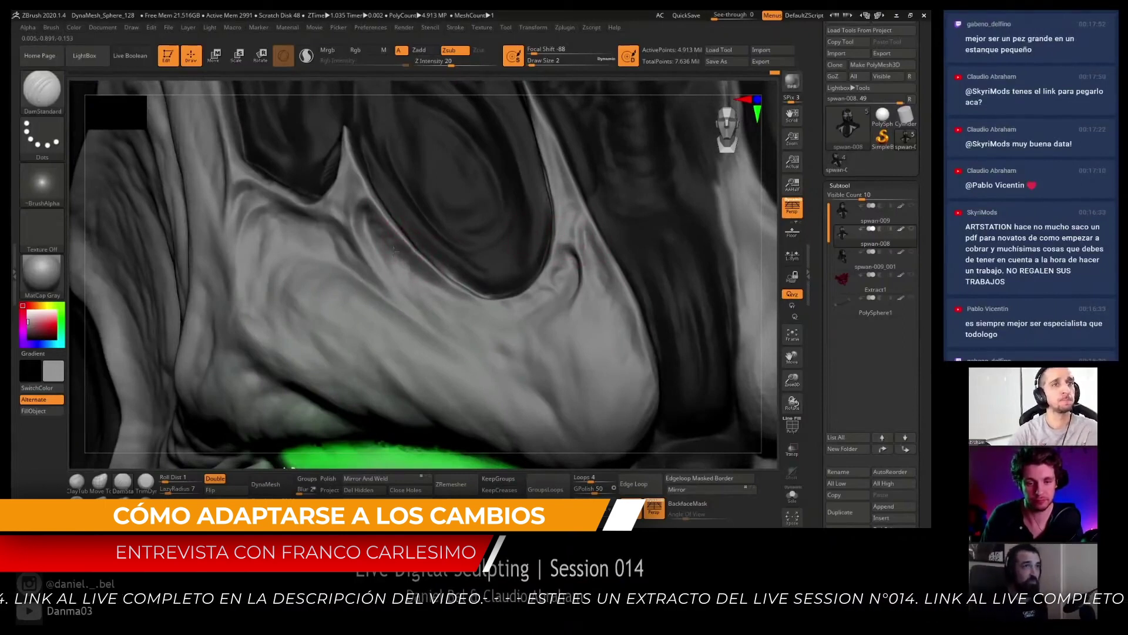
- Prepare a Ctrl mask and orbit around the brow crest and left eye socket
{"action": "key", "text": "ctrl"}
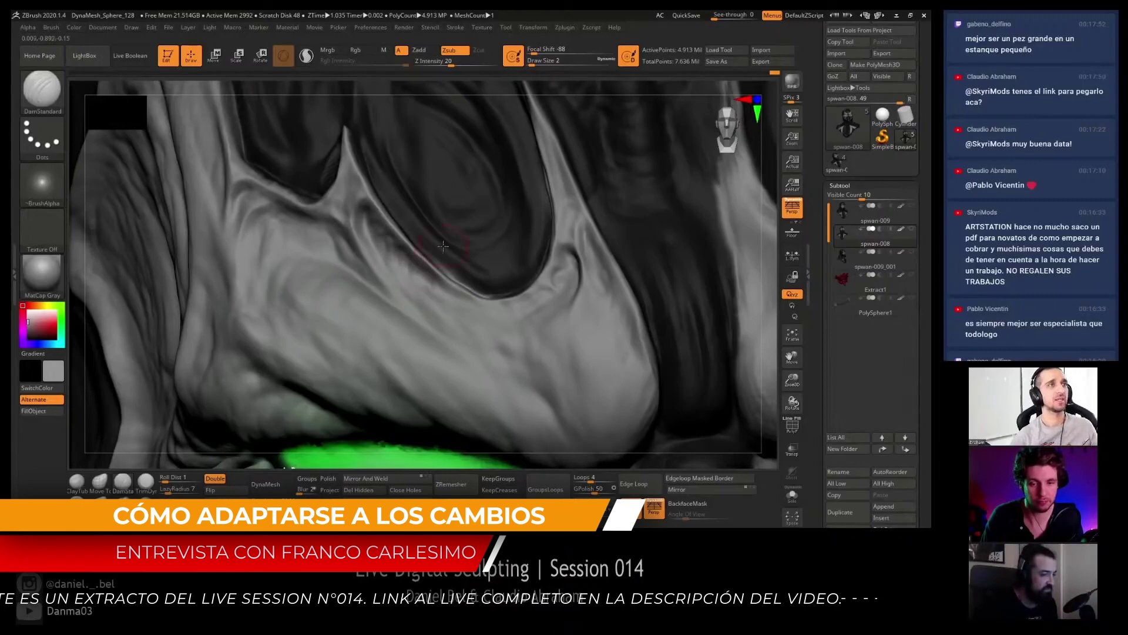
{"action": "right_click_drag", "start_coordinate": [479, 317], "coordinate": [485, 317]}
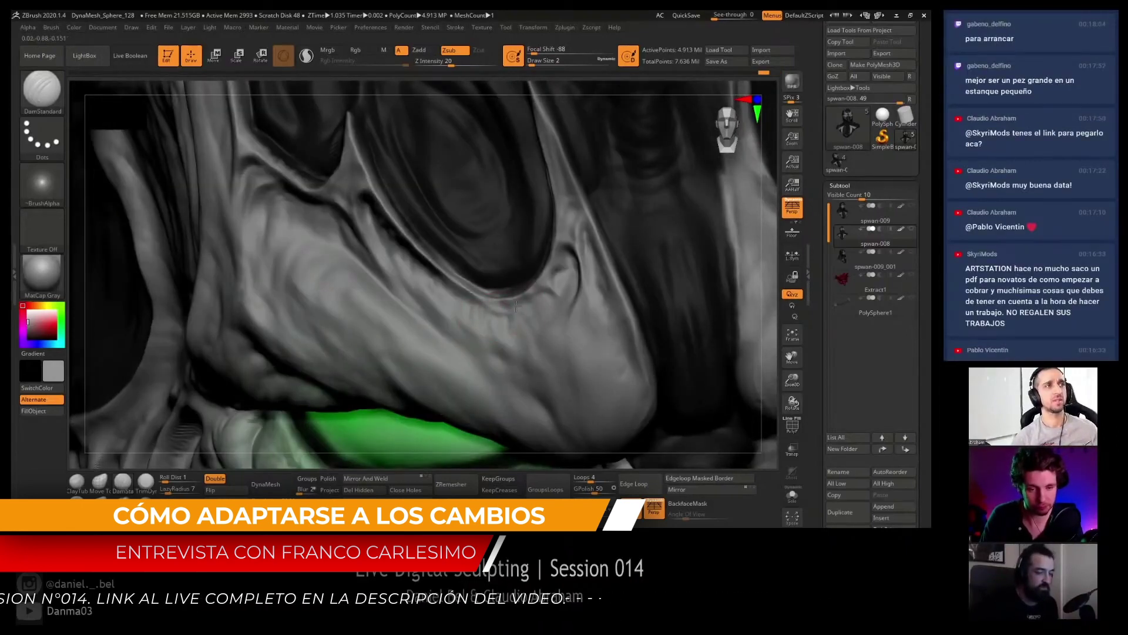
{"action": "right_click_drag", "start_coordinate": [516, 309], "coordinate": [517, 323]}
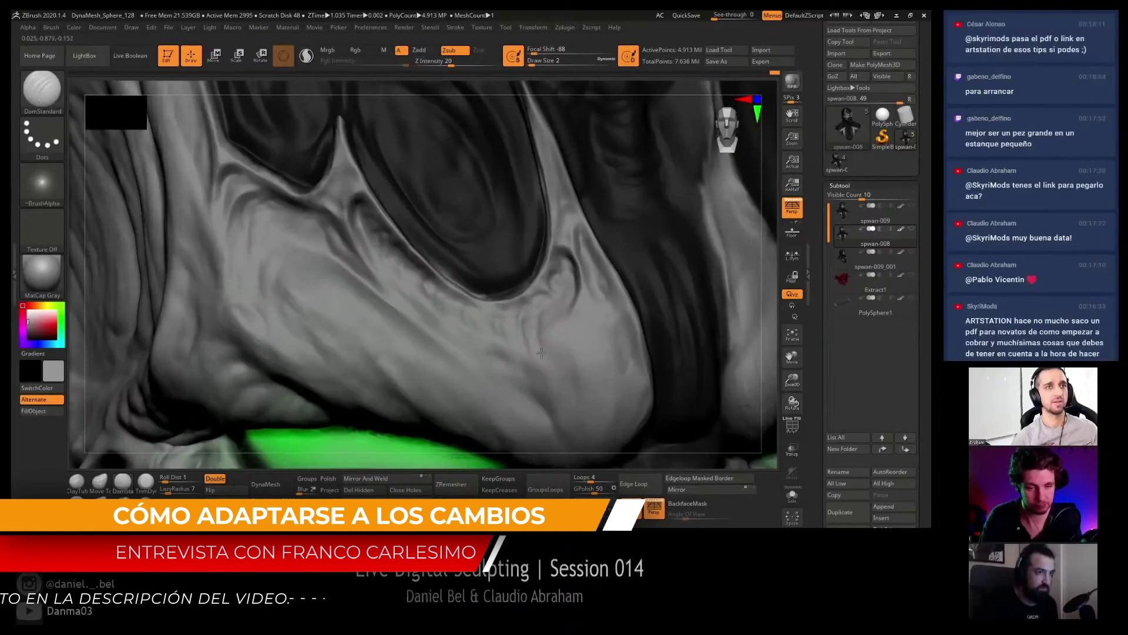
{"action": "right_click_drag", "start_coordinate": [541, 353], "coordinate": [531, 329]}
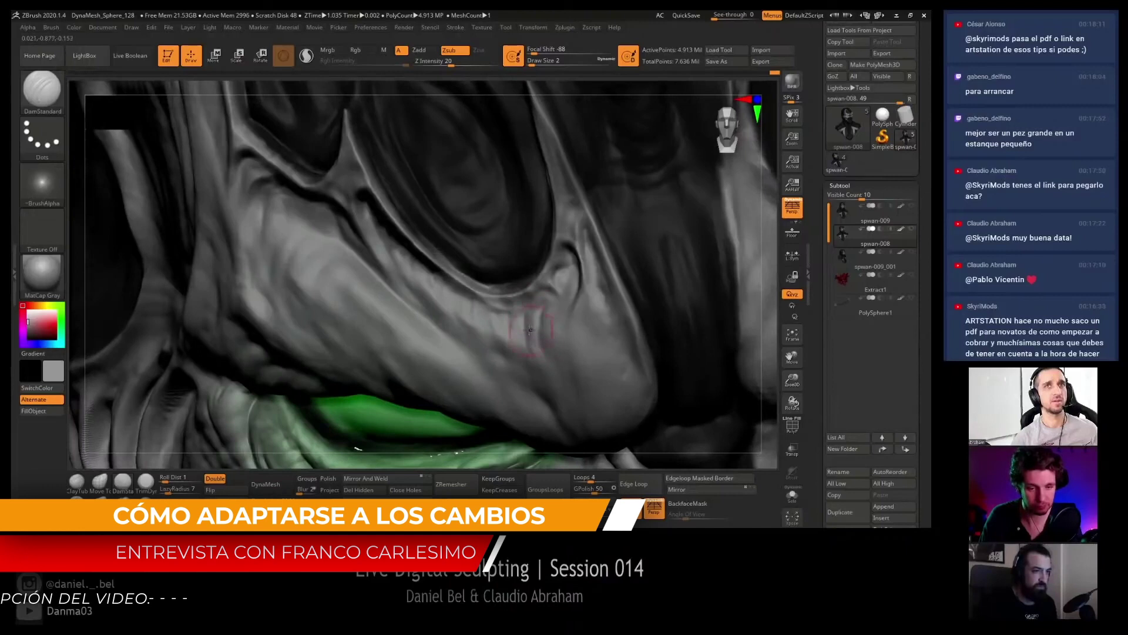
{"action": "mouse_move", "coordinate": [555, 325]}
{"action": "right_mouse_down"}
{"action": "mouse_move", "coordinate": [523, 294]}
{"action": "mouse_move", "coordinate": [547, 235]}
{"action": "right_mouse_up"}
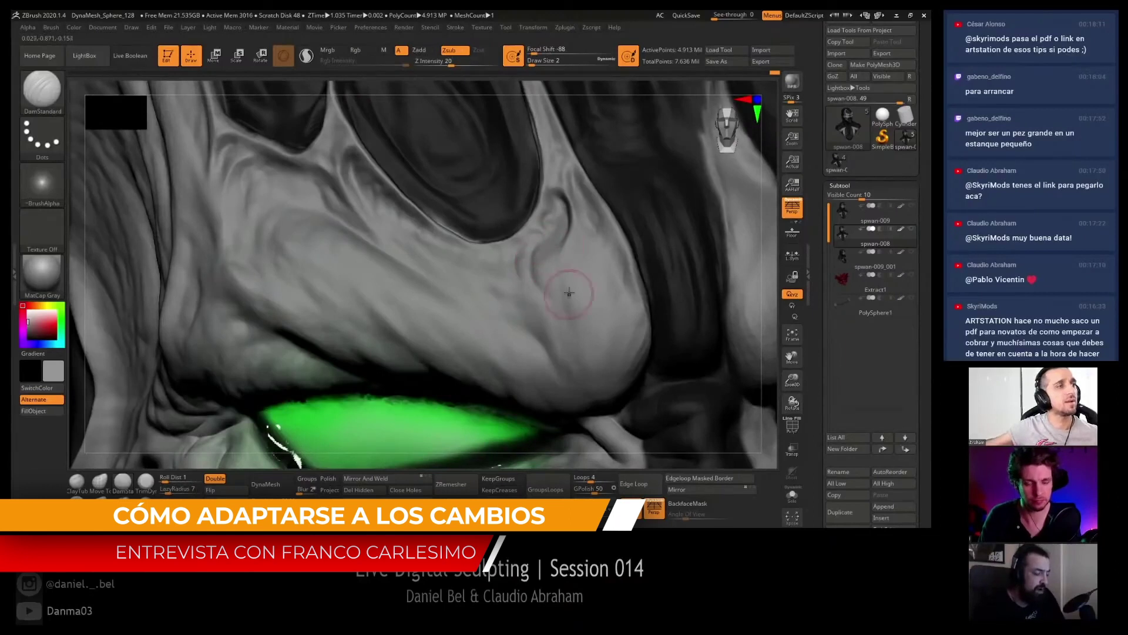
{"action": "mouse_move", "coordinate": [567, 265]}
{"action": "right_mouse_down"}
{"action": "mouse_move", "coordinate": [569, 297]}
{"action": "mouse_move", "coordinate": [558, 276]}
{"action": "mouse_move", "coordinate": [541, 304]}
{"action": "right_mouse_up"}
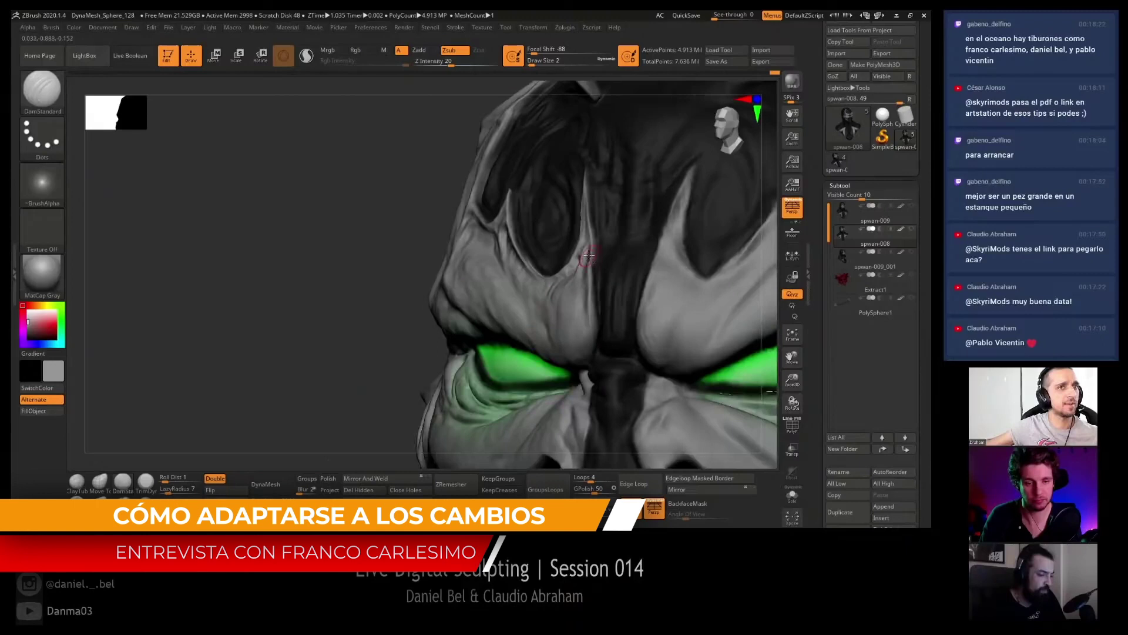
{"action": "right_click_drag", "start_coordinate": [589, 255], "coordinate": [596, 192]}
{"action": "mouse_move", "coordinate": [600, 268]}
{"action": "right_mouse_down"}
{"action": "mouse_move", "coordinate": [593, 311]}
{"action": "mouse_move", "coordinate": [584, 257]}
{"action": "mouse_move", "coordinate": [566, 277]}
{"action": "mouse_move", "coordinate": [586, 267]}
{"action": "mouse_move", "coordinate": [541, 289]}
{"action": "right_mouse_up"}
- Reshape the side of the head with the Move brush at size 5
{"action": "left_click", "coordinate": [100, 481]}
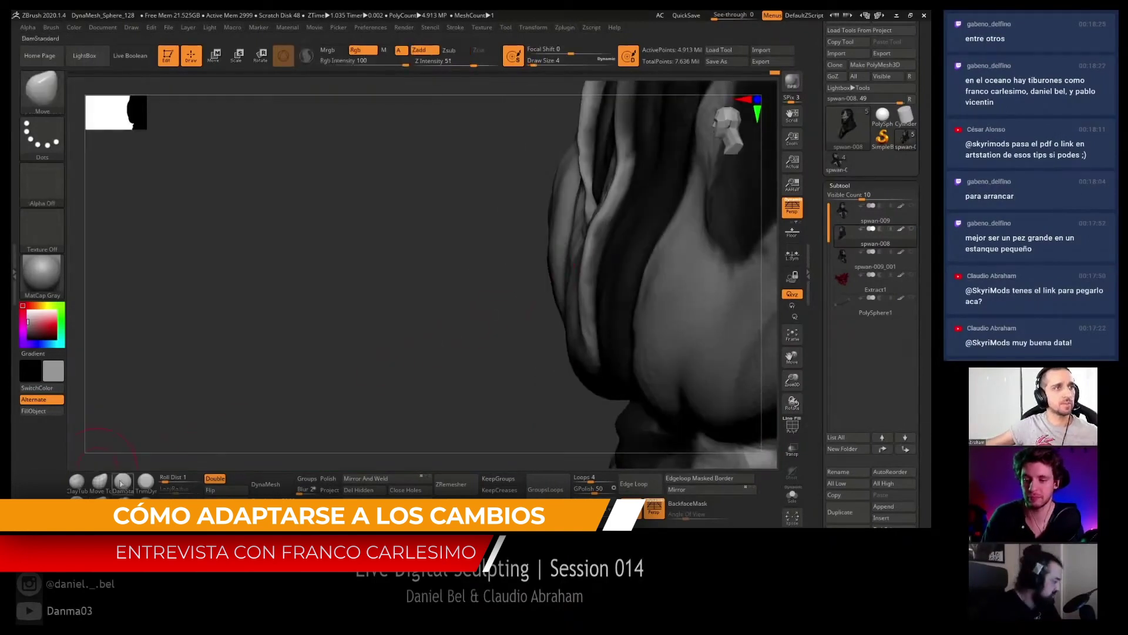
{"action": "right_click_drag", "start_coordinate": [581, 259], "coordinate": [584, 255]}
{"action": "key", "text": "["}
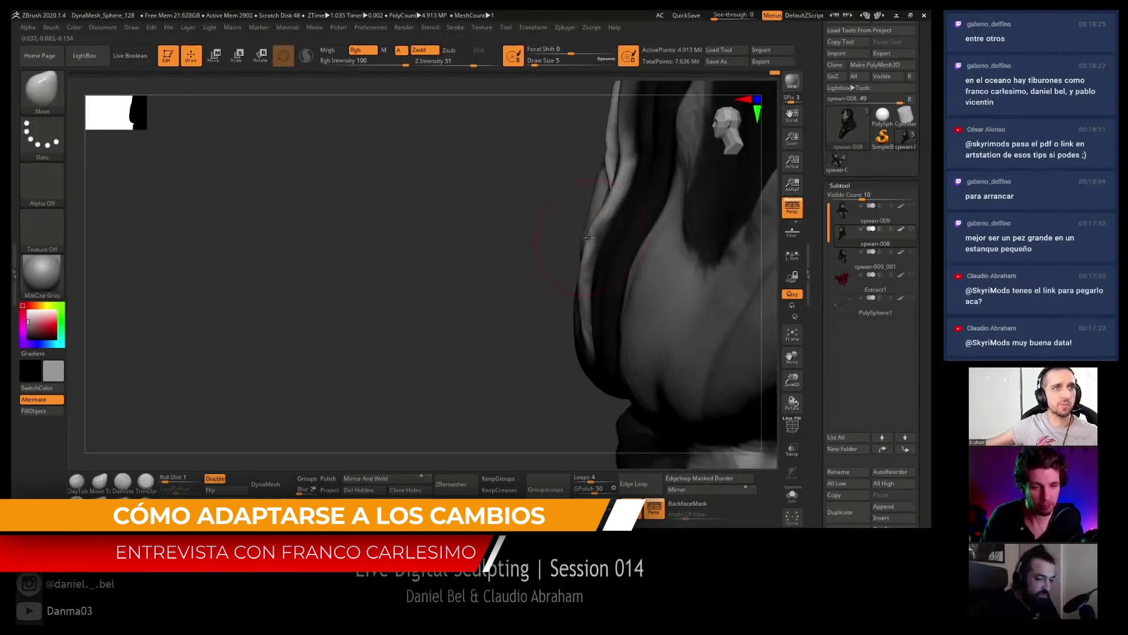
{"action": "right_click_drag", "start_coordinate": [585, 247], "coordinate": [587, 230]}
{"action": "key", "text": "space"}
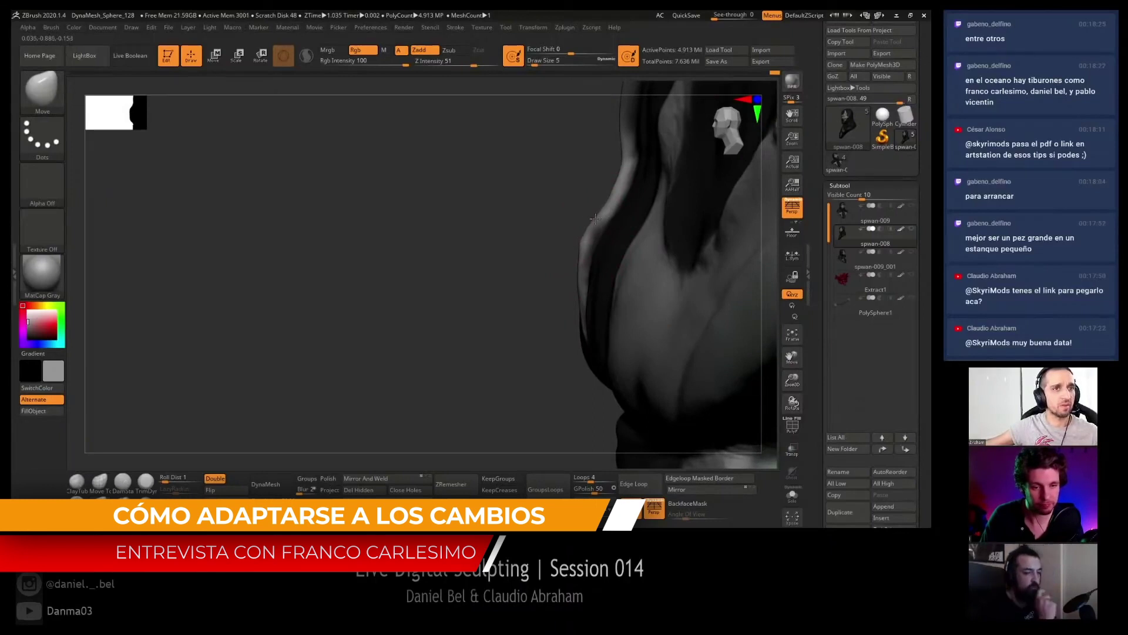
{"action": "mouse_move", "coordinate": [595, 218]}
{"action": "right_mouse_down"}
{"action": "mouse_move", "coordinate": [558, 195]}
{"action": "mouse_move", "coordinate": [565, 256]}
{"action": "mouse_move", "coordinate": [594, 259]}
{"action": "right_mouse_up"}
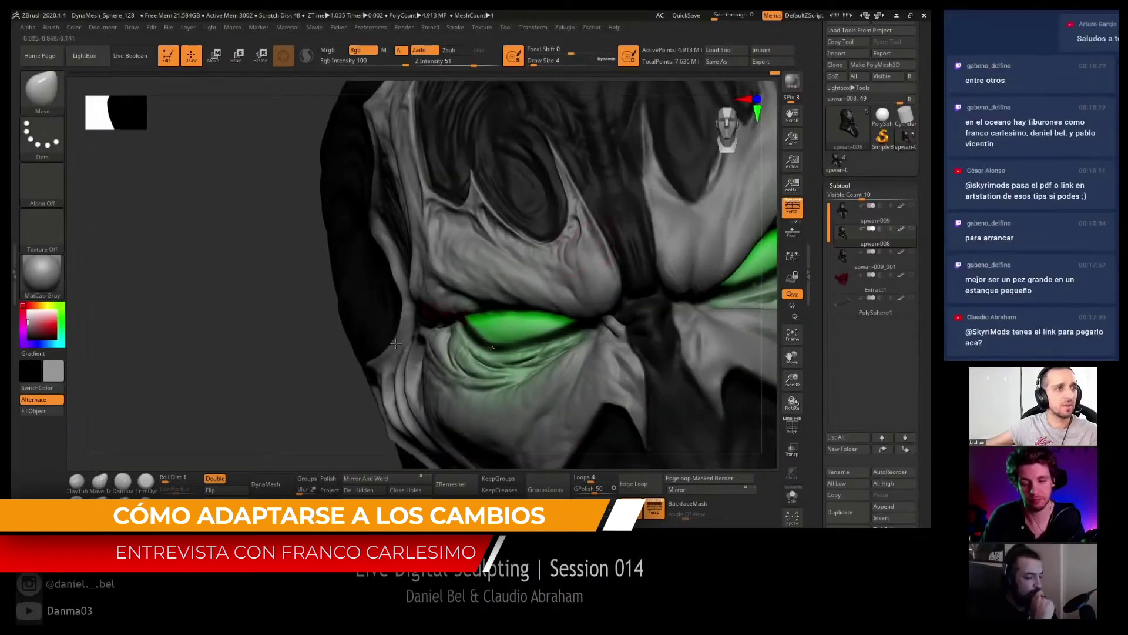
- Return to DamStandard and angle the face for carving more brow creases
{"action": "left_click", "coordinate": [122, 485]}
{"action": "right_click_drag", "start_coordinate": [272, 317], "coordinate": [557, 250]}
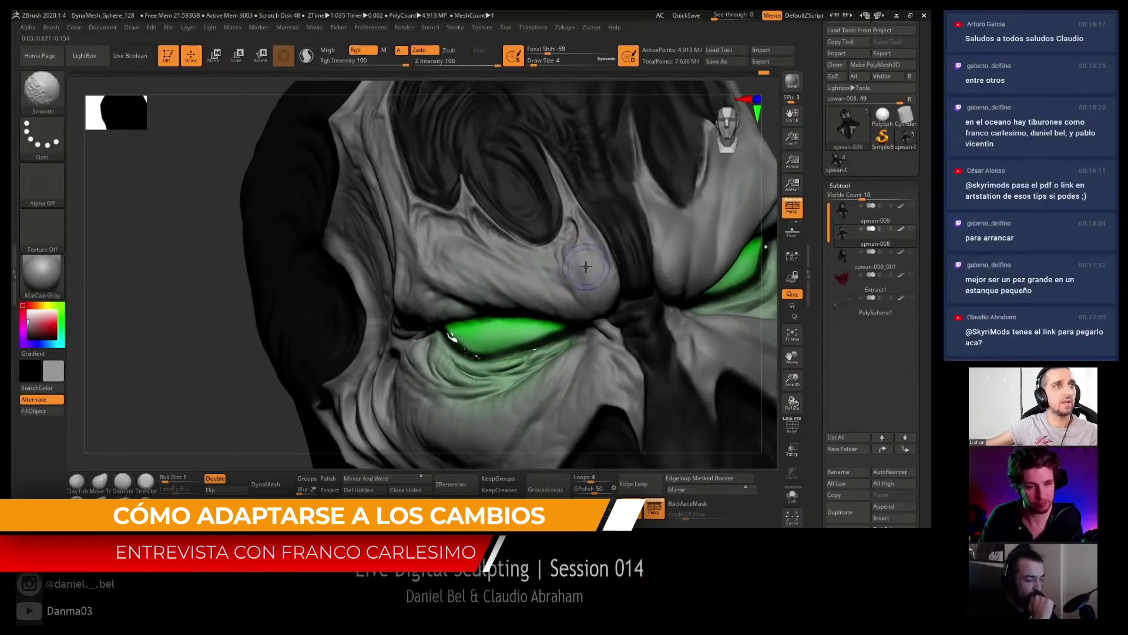
{"action": "mouse_move", "coordinate": [578, 277]}
{"action": "right_mouse_down"}
{"action": "mouse_move", "coordinate": [592, 272]}
{"action": "mouse_move", "coordinate": [590, 220]}
{"action": "right_mouse_up"}
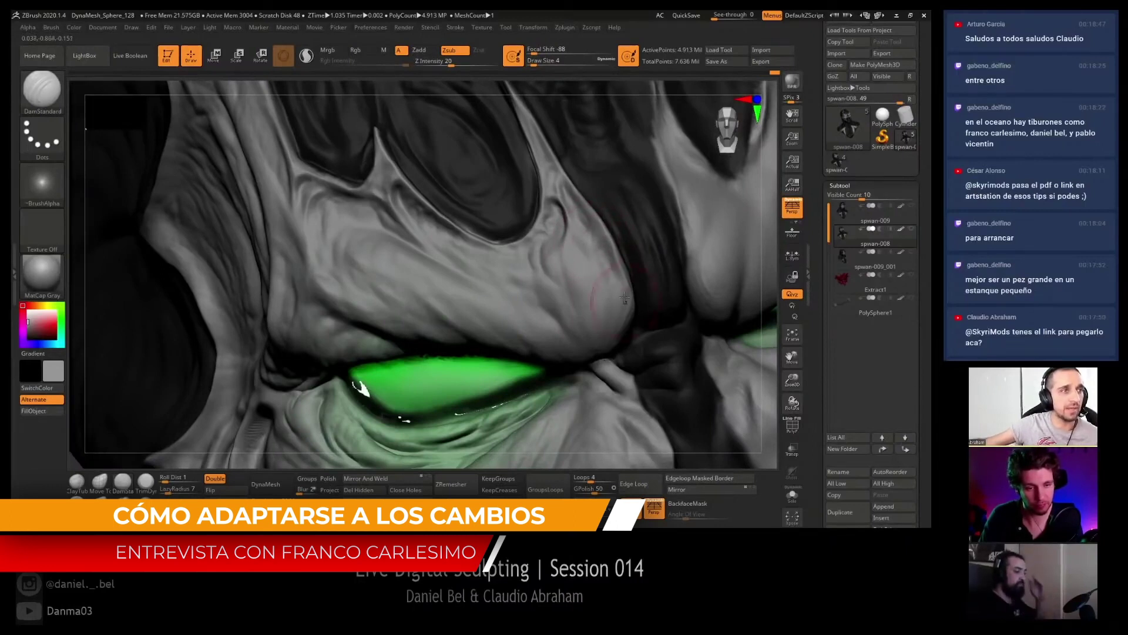
{"action": "right_click_drag", "start_coordinate": [613, 345], "coordinate": [616, 376]}
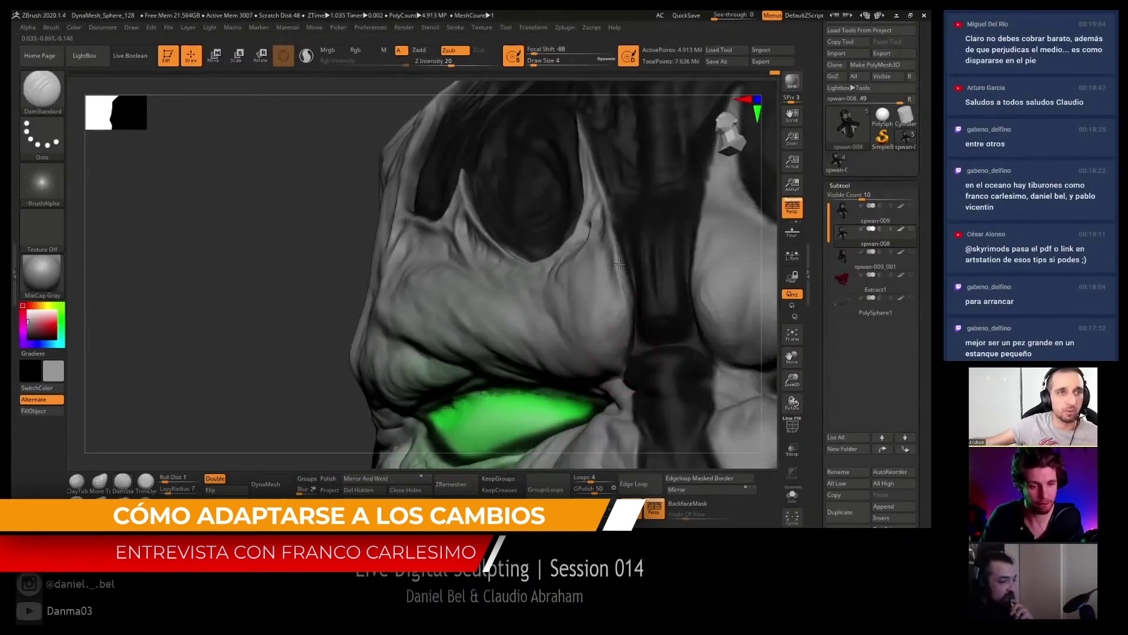
{"action": "mouse_move", "coordinate": [633, 324]}
{"action": "right_mouse_down"}
{"action": "mouse_move", "coordinate": [630, 268]}
{"action": "mouse_move", "coordinate": [605, 267]}
{"action": "right_mouse_up"}
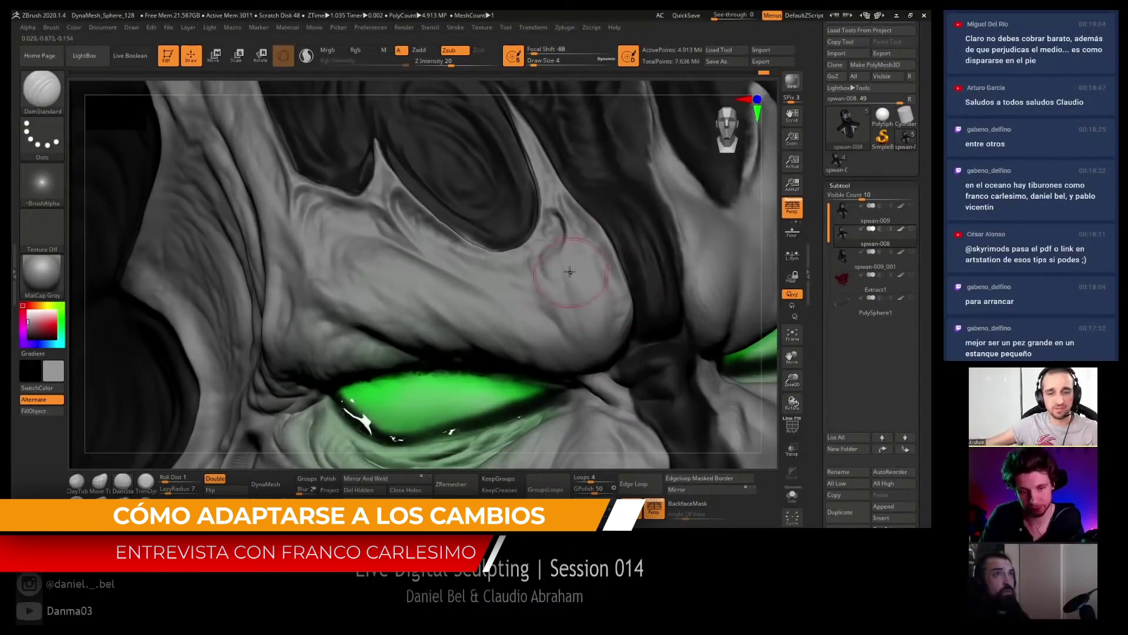
{"action": "right_click_drag", "start_coordinate": [544, 288], "coordinate": [526, 294]}
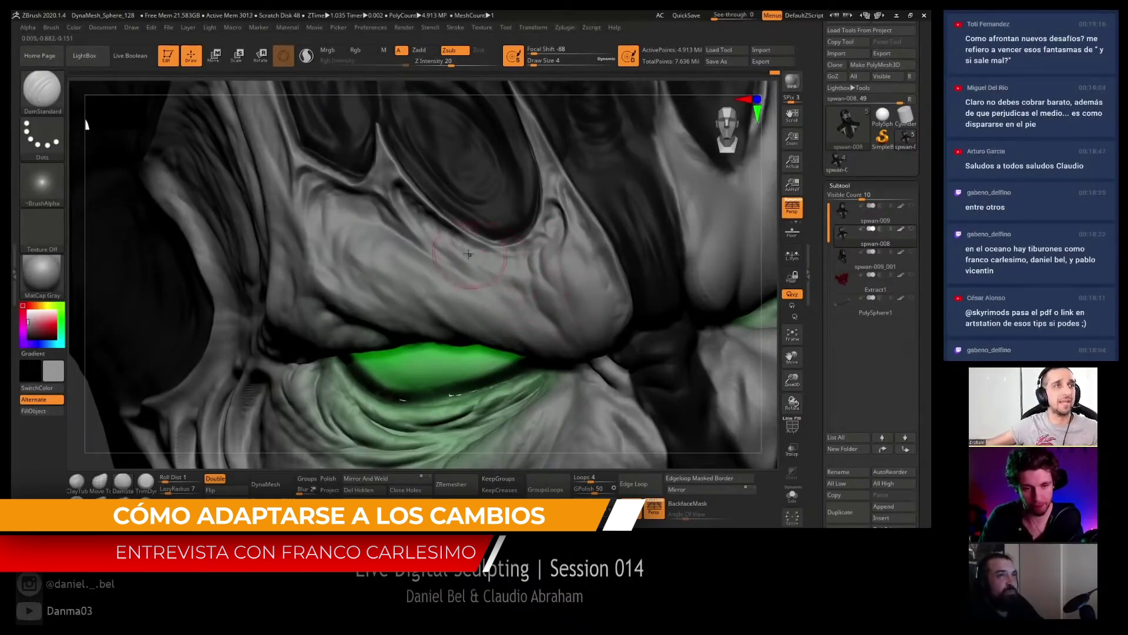
{"action": "right_click_drag", "start_coordinate": [509, 286], "coordinate": [507, 296]}
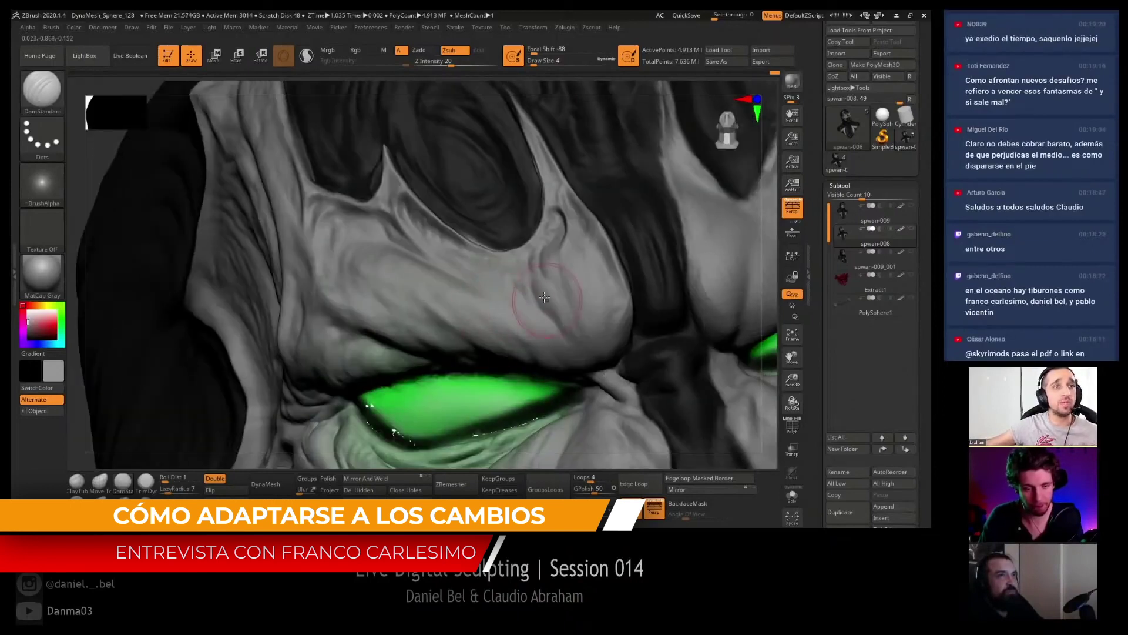
{"action": "key", "text": "bracketleft"}
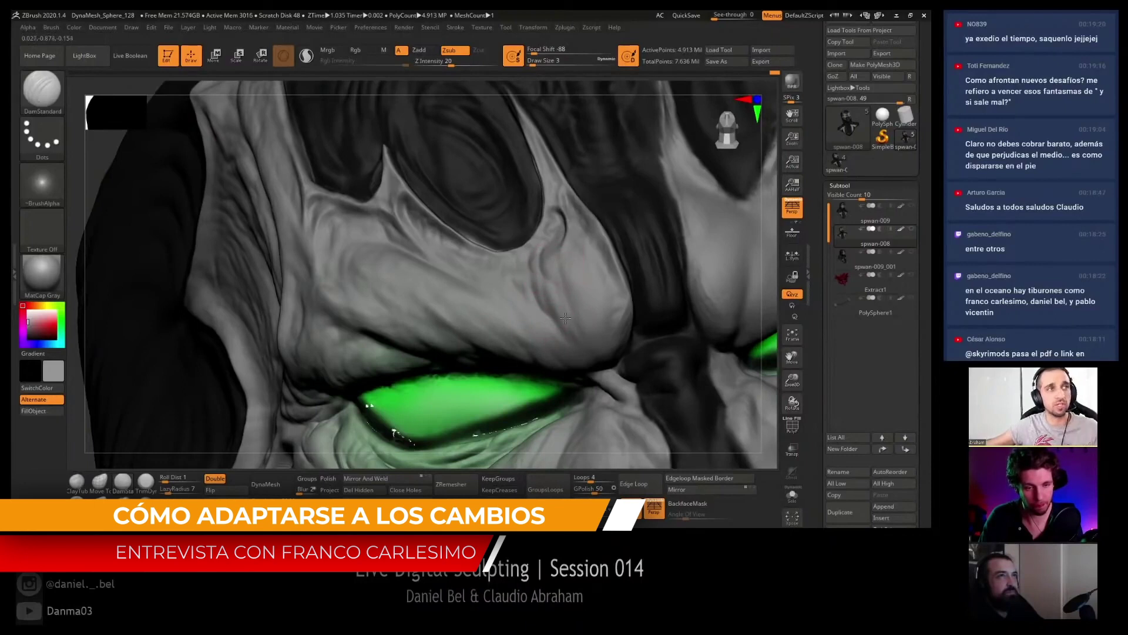
{"action": "key", "text": "bracketright"}
{"action": "mouse_move", "coordinate": [572, 247]}
{"action": "right_mouse_down"}
{"action": "mouse_move", "coordinate": [541, 230]}
{"action": "mouse_move", "coordinate": [545, 275]}
{"action": "right_mouse_up"}
{"action": "right_click_drag", "start_coordinate": [540, 233], "coordinate": [527, 251]}
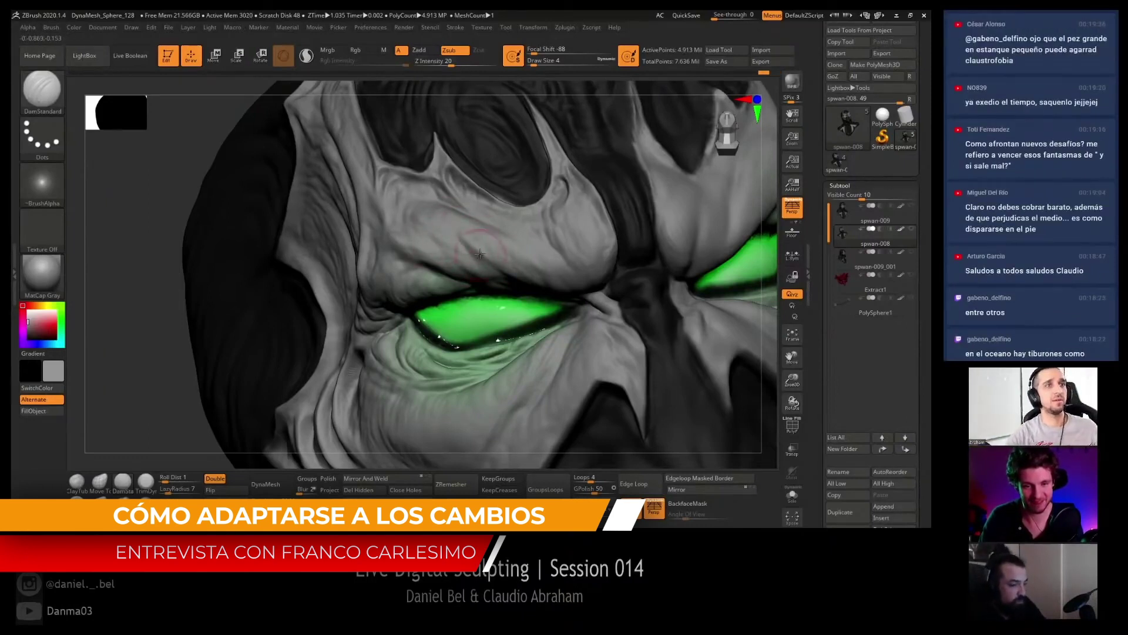
{"action": "right_click_drag", "start_coordinate": [480, 254], "coordinate": [478, 273]}
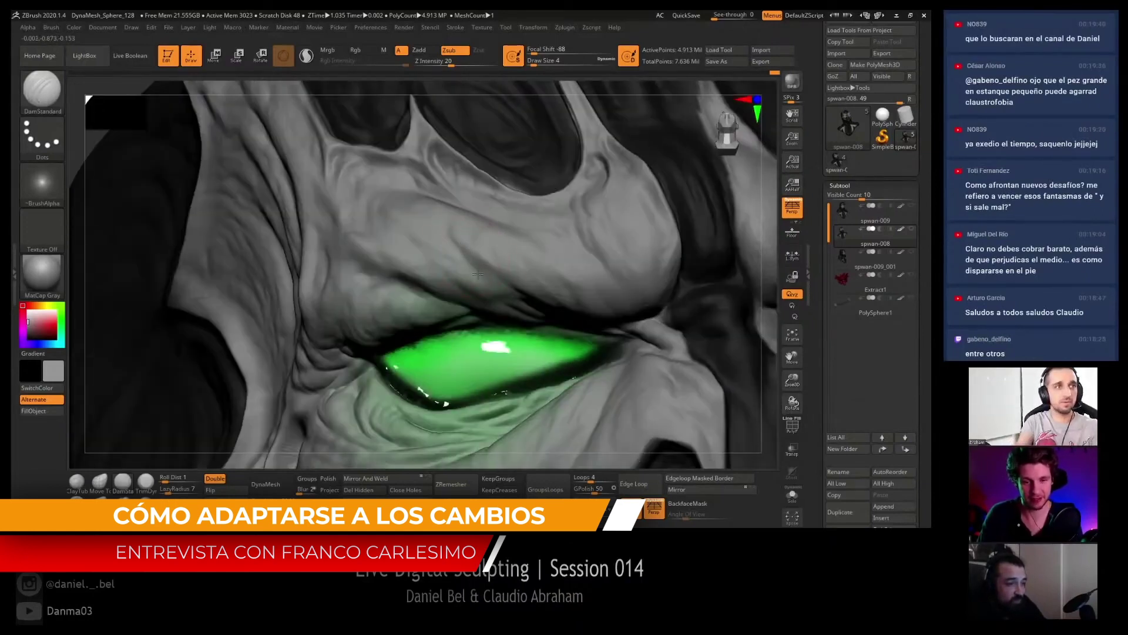
{"action": "right_click_drag", "start_coordinate": [498, 277], "coordinate": [514, 297]}
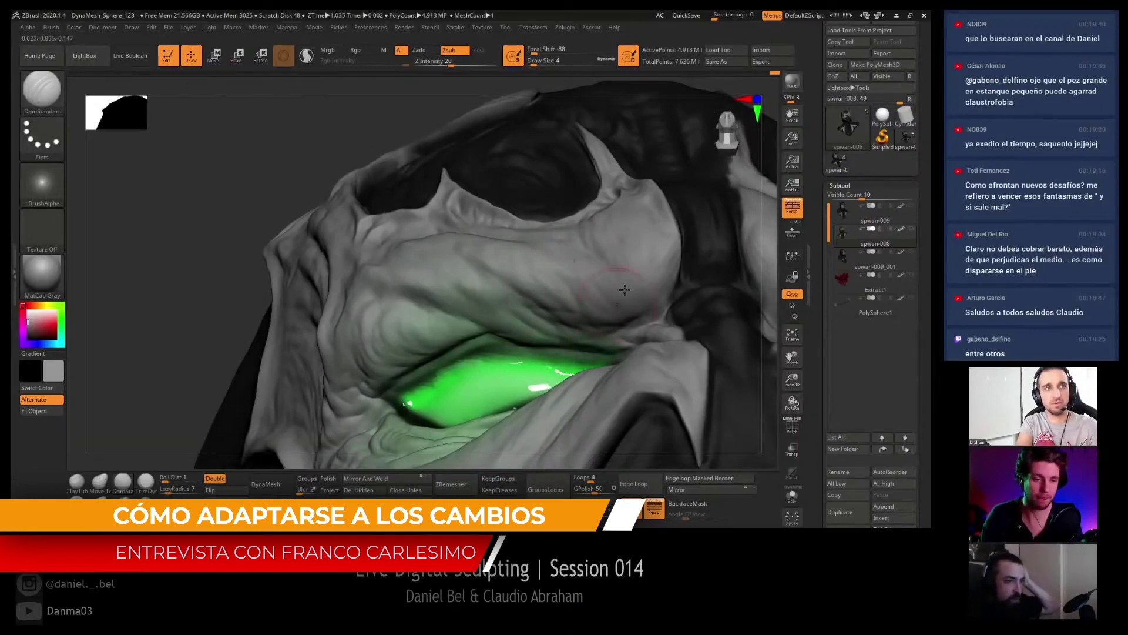
{"action": "mouse_move", "coordinate": [642, 253]}
{"action": "right_mouse_down"}
{"action": "mouse_move", "coordinate": [570, 272]}
{"action": "mouse_move", "coordinate": [517, 197]}
{"action": "right_mouse_up"}
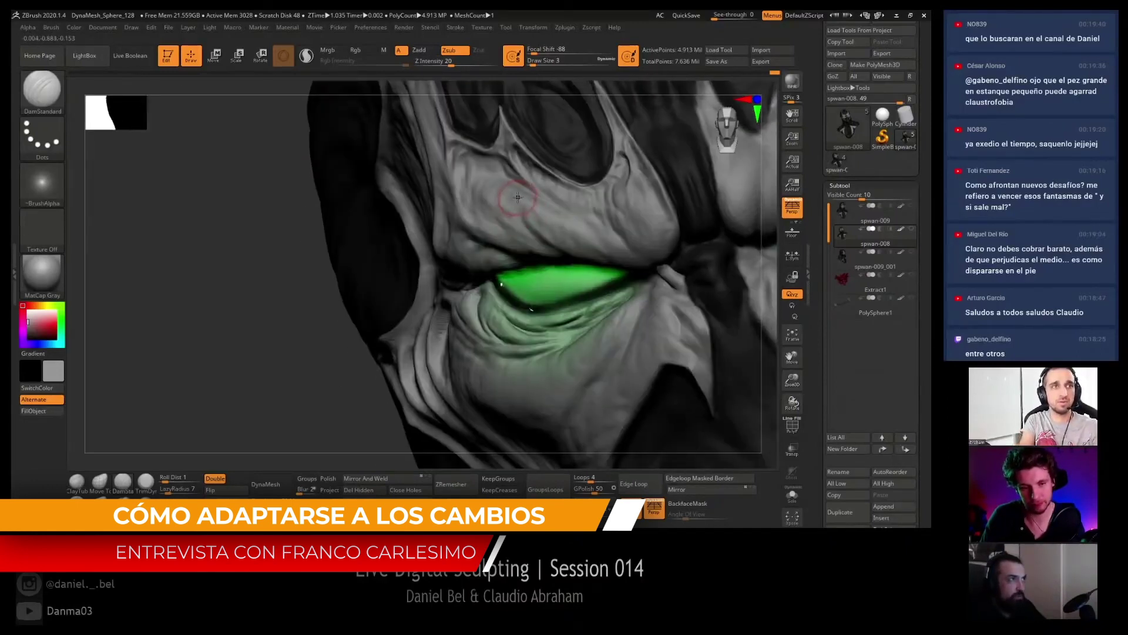
{"action": "key", "text": "shift"}
{"action": "right_click_drag", "start_coordinate": [557, 225], "coordinate": [551, 241]}
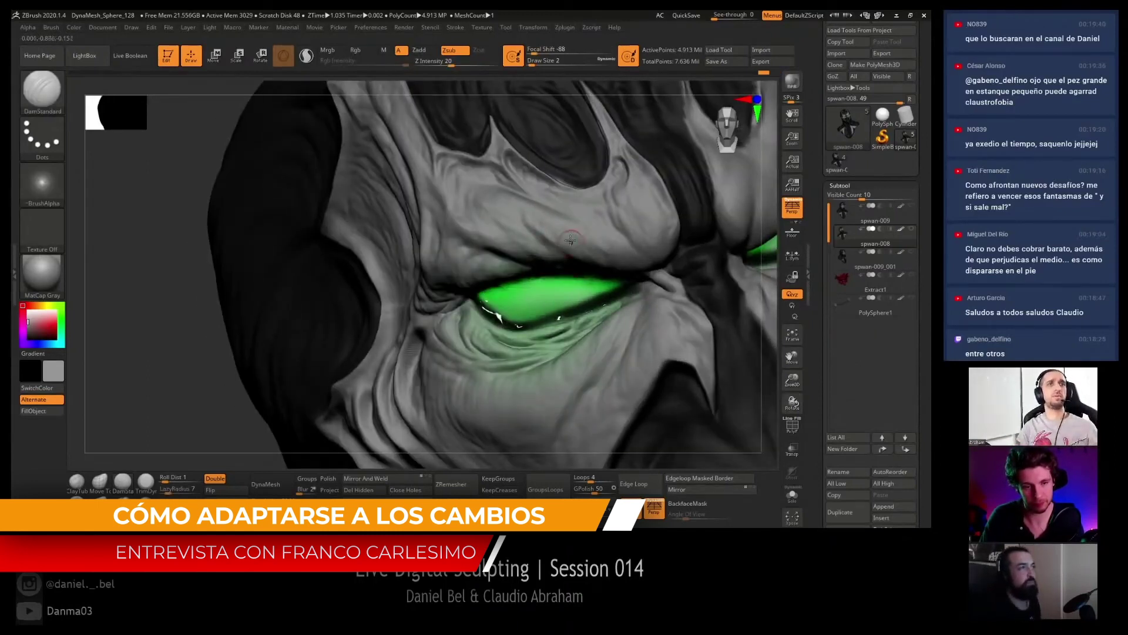
{"action": "key", "text": "bracketright"}
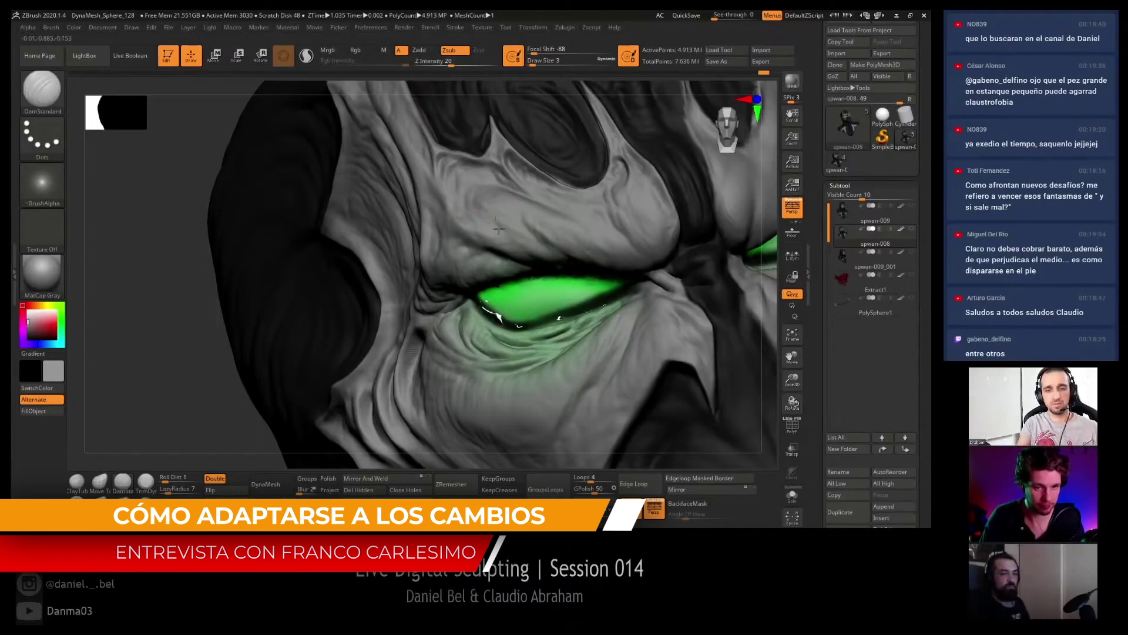
{"action": "right_click_drag", "start_coordinate": [519, 228], "coordinate": [468, 242]}
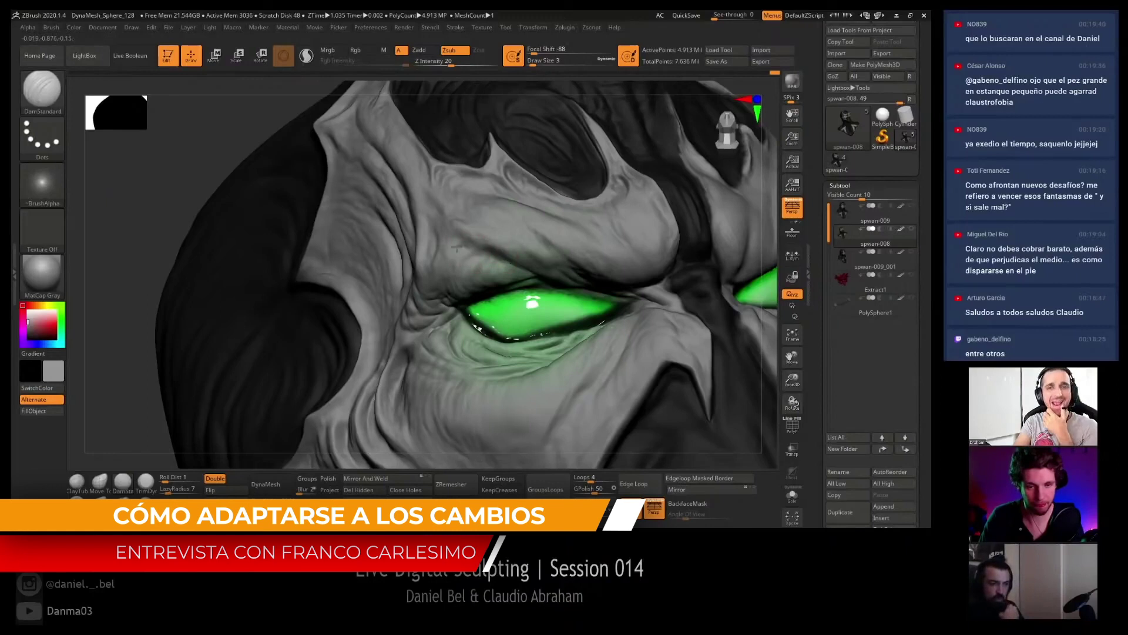
{"action": "right_click_drag", "start_coordinate": [465, 252], "coordinate": [458, 252]}
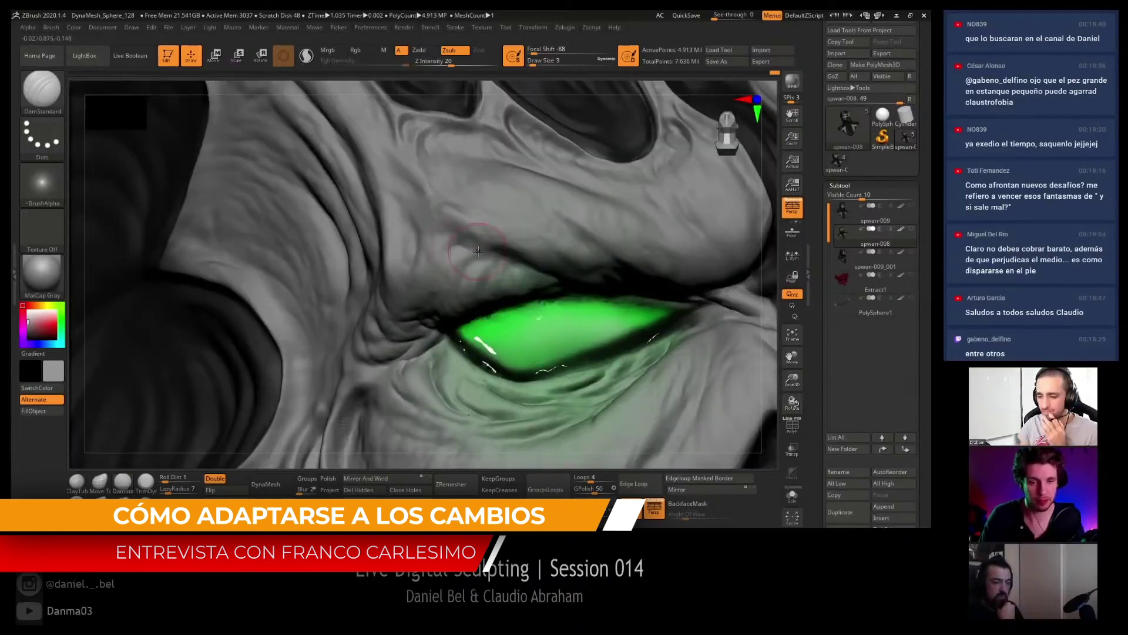
{"action": "mouse_move", "coordinate": [460, 244]}
{"action": "right_mouse_down"}
{"action": "mouse_move", "coordinate": [473, 252]}
{"action": "mouse_move", "coordinate": [451, 263]}
{"action": "right_mouse_up"}
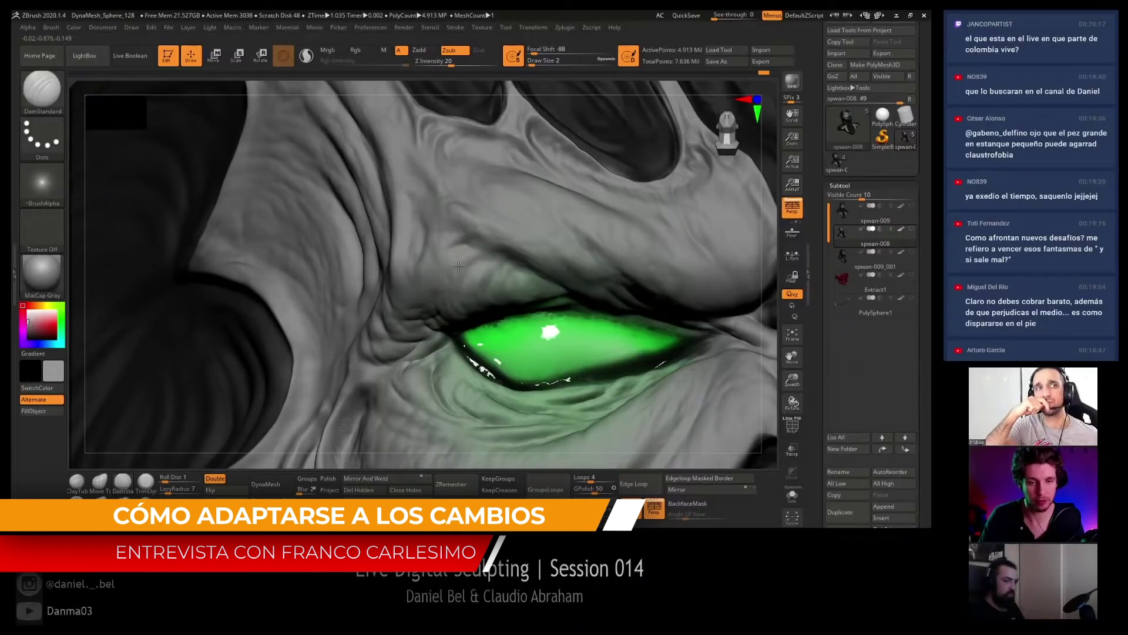
{"action": "mouse_move", "coordinate": [495, 255]}
{"action": "right_mouse_down"}
{"action": "mouse_move", "coordinate": [513, 231]}
{"action": "mouse_move", "coordinate": [503, 272]}
{"action": "right_mouse_up"}
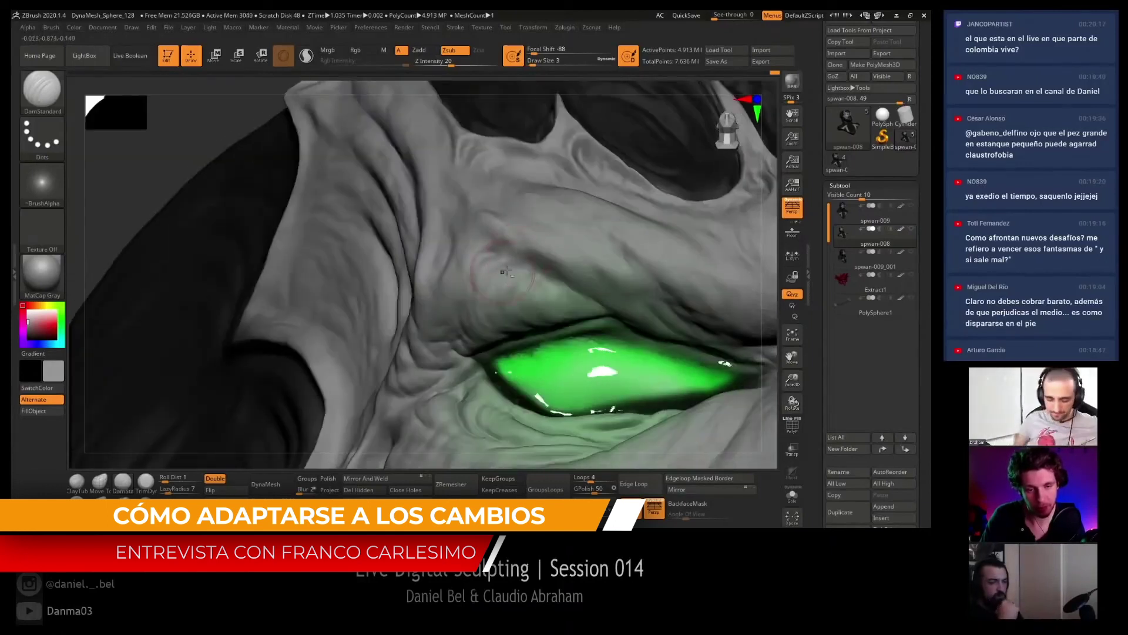
{"action": "right_click_drag", "start_coordinate": [535, 259], "coordinate": [503, 281]}
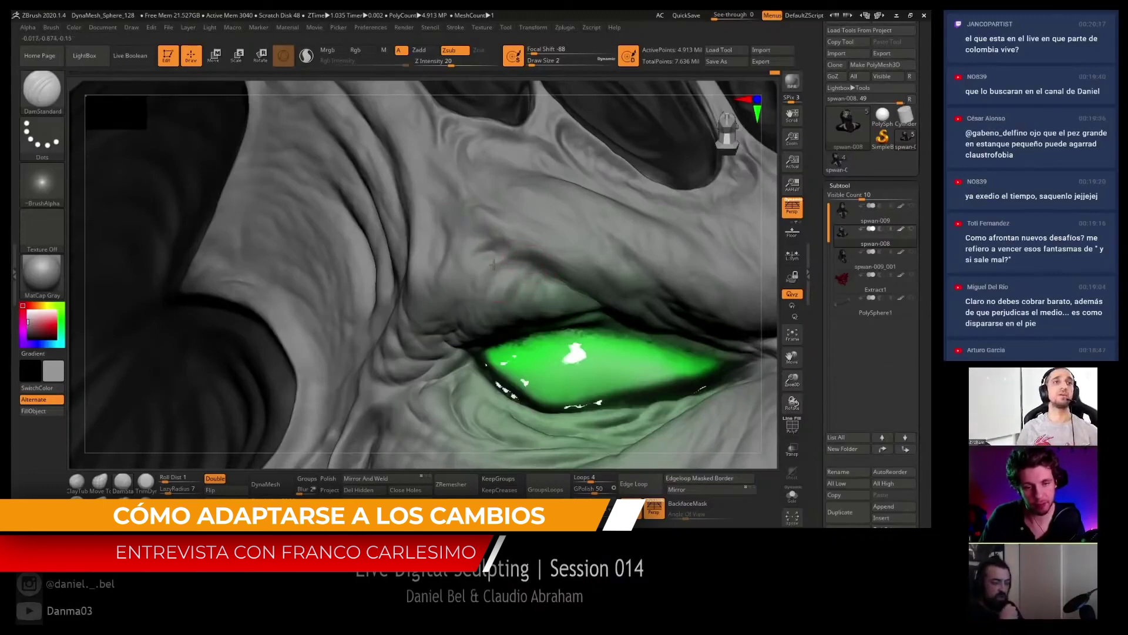
{"action": "right_click_drag", "start_coordinate": [506, 260], "coordinate": [469, 288]}
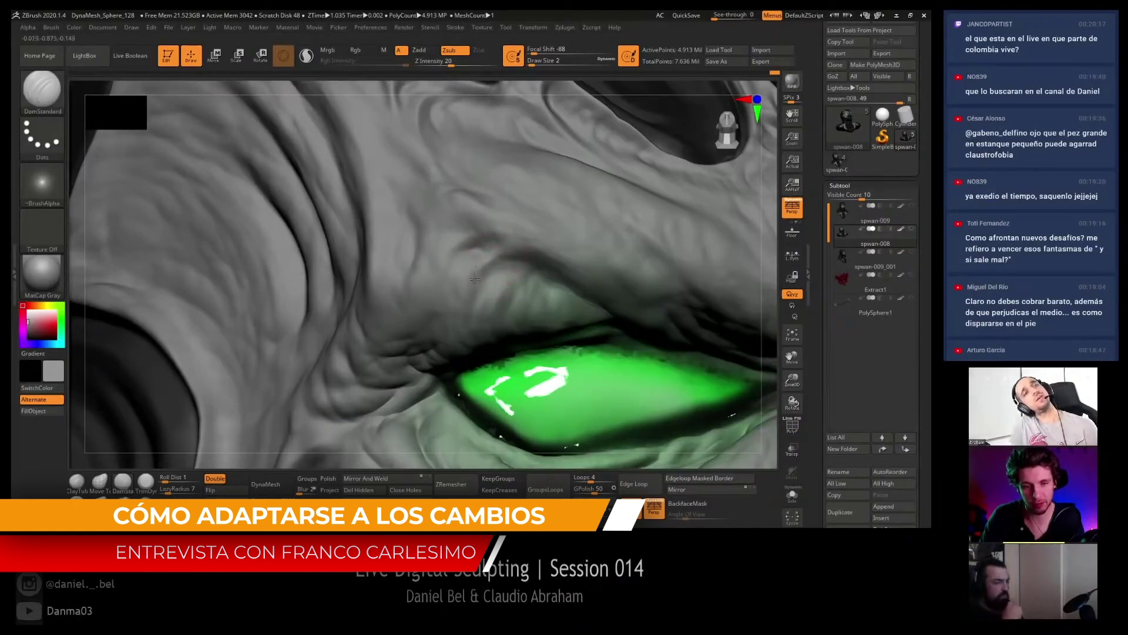
{"action": "mouse_move", "coordinate": [475, 279]}
{"action": "right_mouse_down"}
{"action": "mouse_move", "coordinate": [509, 224]}
{"action": "mouse_move", "coordinate": [482, 234]}
{"action": "right_mouse_up"}
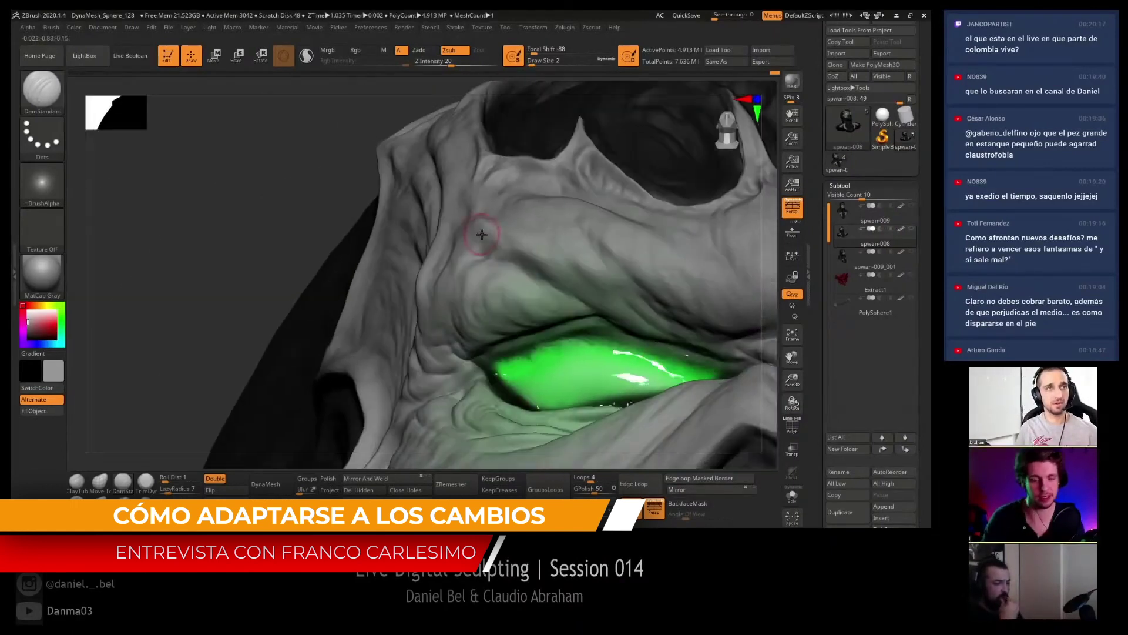
{"action": "mouse_move", "coordinate": [482, 235]}
{"action": "right_mouse_down"}
{"action": "mouse_move", "coordinate": [482, 269]}
{"action": "mouse_move", "coordinate": [458, 275]}
{"action": "mouse_move", "coordinate": [455, 193]}
{"action": "right_mouse_up"}
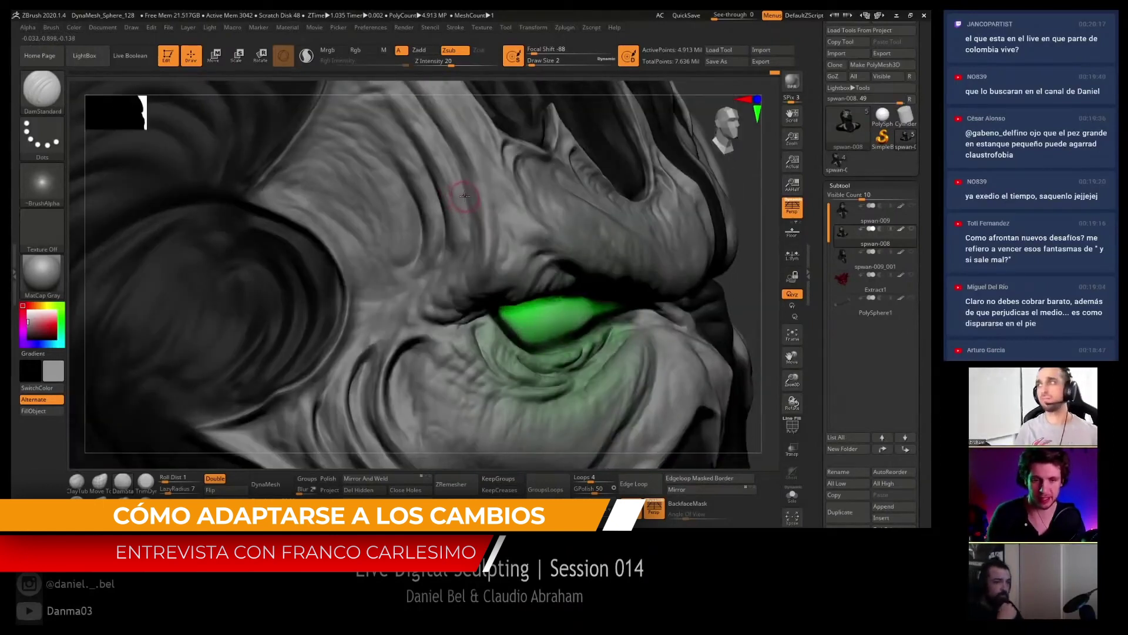
{"action": "mouse_move", "coordinate": [463, 192]}
{"action": "right_mouse_down"}
{"action": "mouse_move", "coordinate": [467, 211]}
{"action": "mouse_move", "coordinate": [444, 194]}
{"action": "right_mouse_up"}
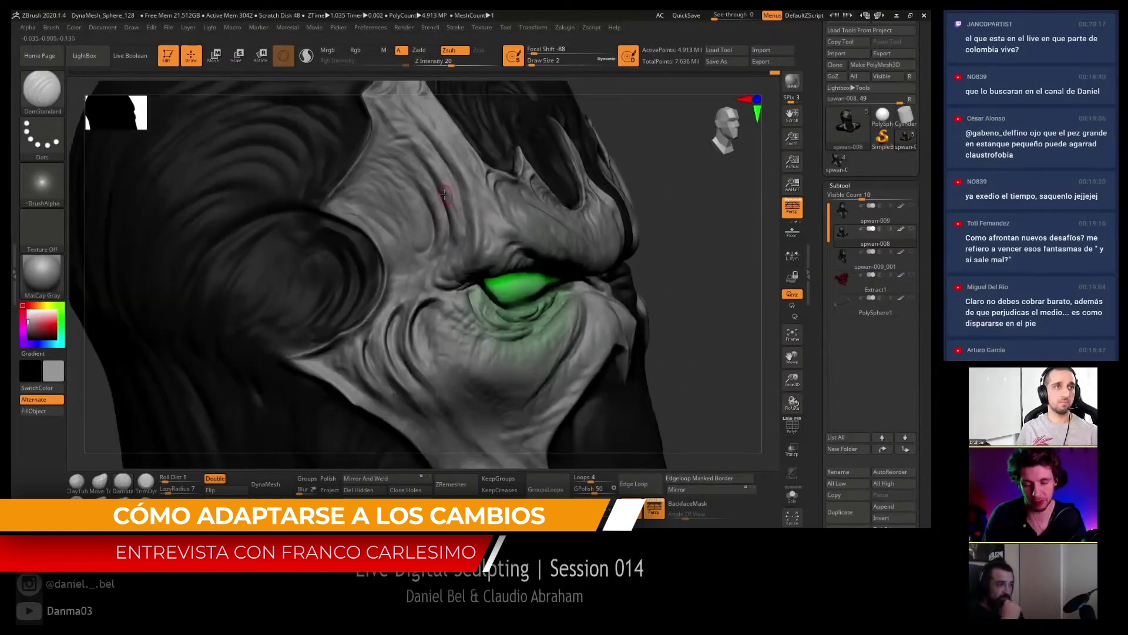
{"action": "right_click_drag", "start_coordinate": [451, 192], "coordinate": [402, 199]}
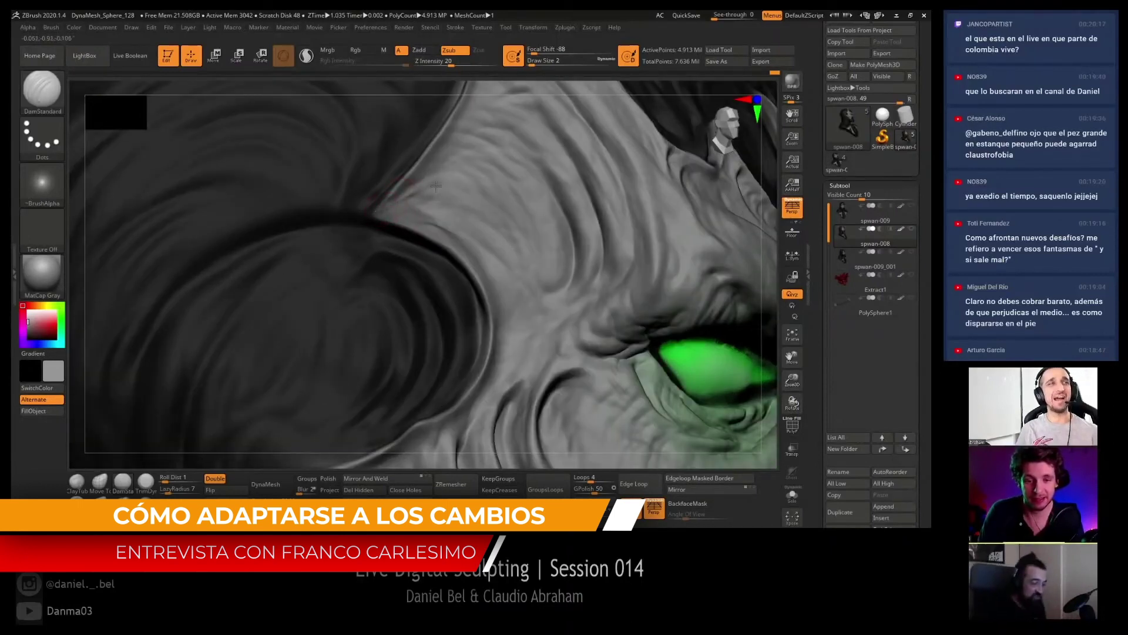
- Deepen and extend the eyelid crease under the brow, orbiting to reach it
{"action": "right_click_drag", "start_coordinate": [437, 207], "coordinate": [438, 208]}
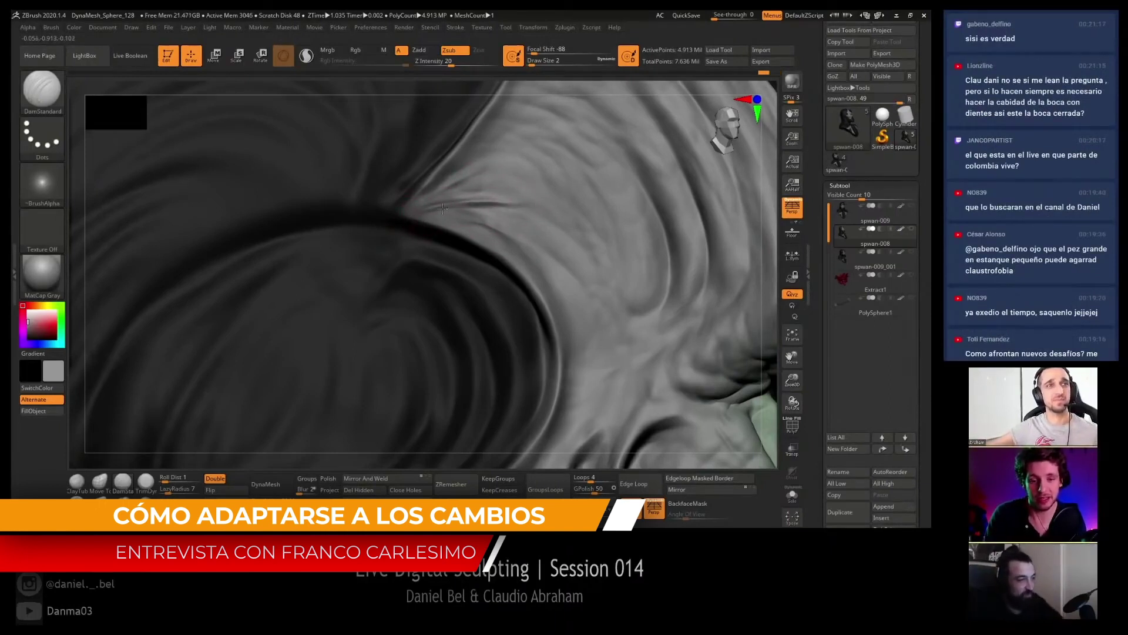
{"action": "left_click_drag", "start_coordinate": [480, 212], "coordinate": [527, 203]}
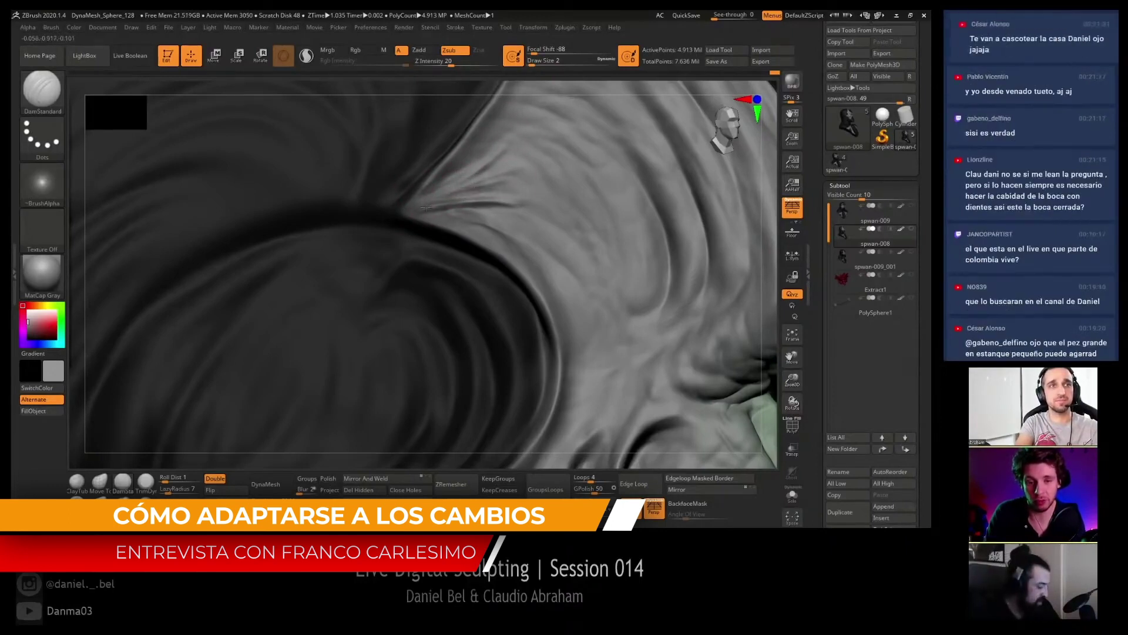
{"action": "mouse_move", "coordinate": [414, 202]}
{"action": "right_mouse_down"}
{"action": "mouse_move", "coordinate": [466, 203]}
{"action": "mouse_move", "coordinate": [468, 214]}
{"action": "right_mouse_up"}
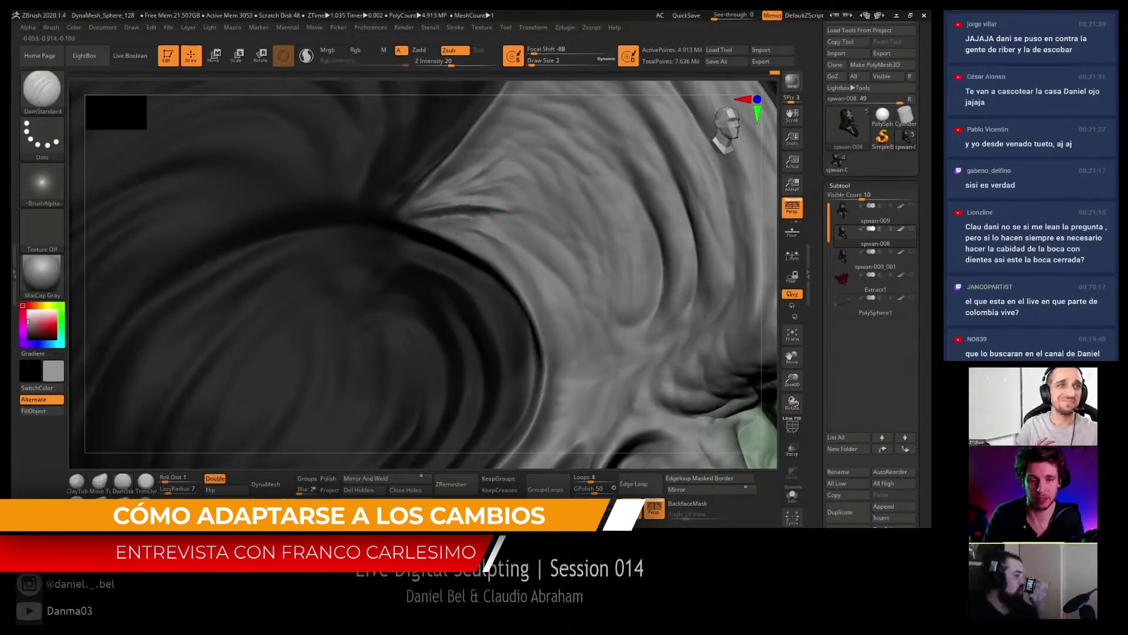
{"action": "mouse_move", "coordinate": [468, 219]}
{"action": "right_mouse_down"}
{"action": "mouse_move", "coordinate": [488, 210]}
{"action": "mouse_move", "coordinate": [434, 207]}
{"action": "mouse_move", "coordinate": [475, 204]}
{"action": "mouse_move", "coordinate": [446, 243]}
{"action": "mouse_move", "coordinate": [426, 233]}
{"action": "right_mouse_up"}
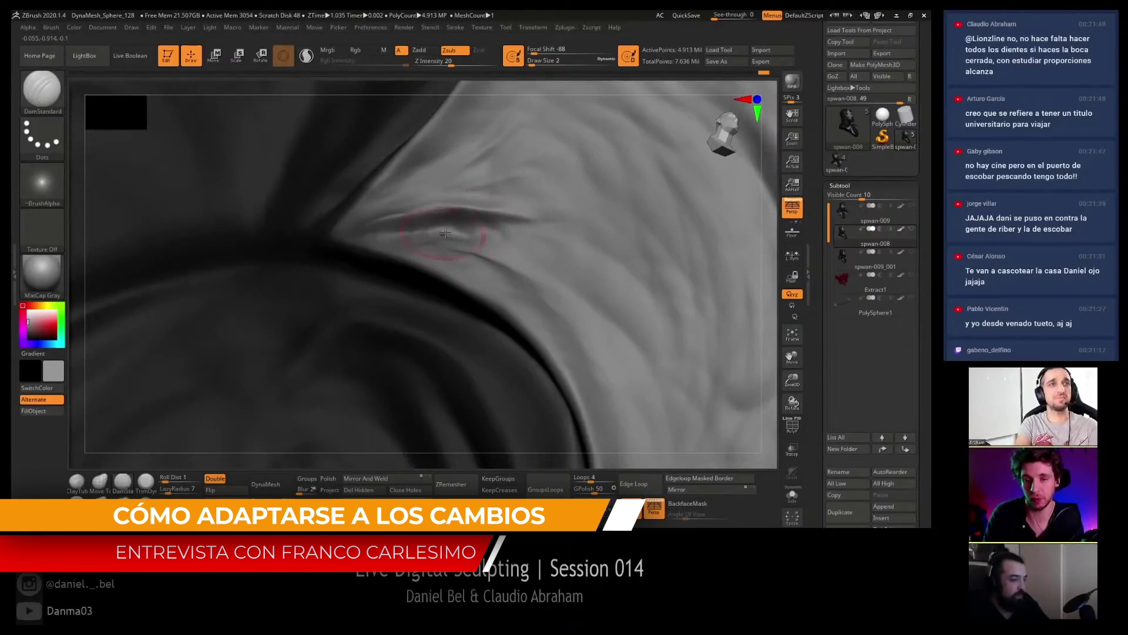
{"action": "mouse_move", "coordinate": [445, 233]}
{"action": "right_mouse_down"}
{"action": "mouse_move", "coordinate": [456, 219]}
{"action": "mouse_move", "coordinate": [446, 200]}
{"action": "right_mouse_up"}
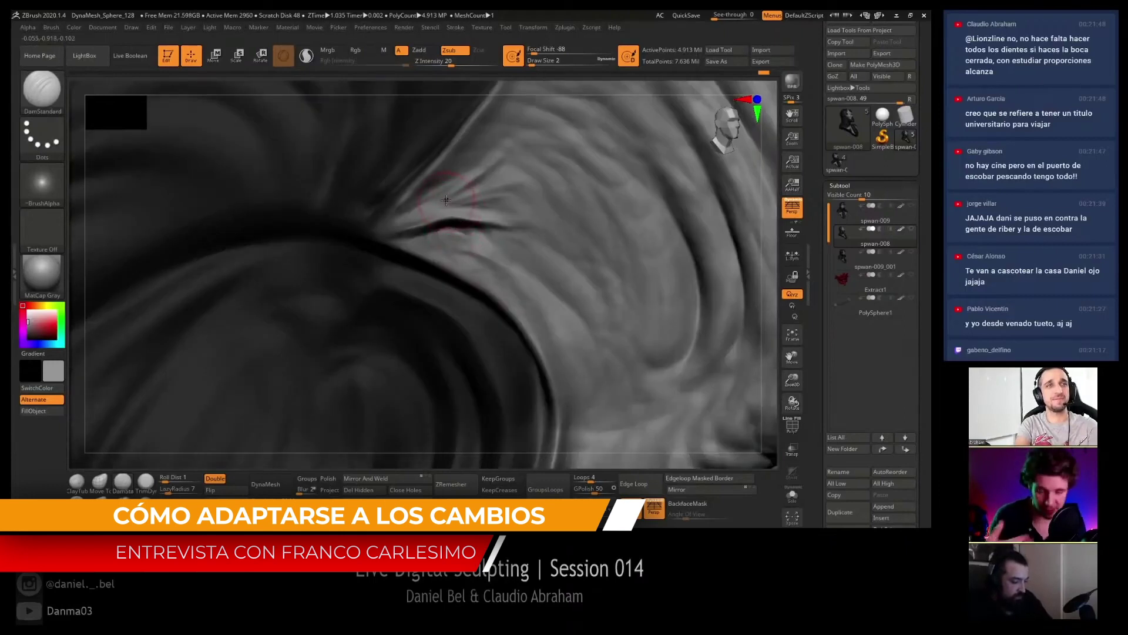
- Pull the eyelid crease deeper and longer with a smaller Move brush
{"action": "key", "text": "b"}
{"action": "key", "text": "m"}
{"action": "key", "text": "v"}
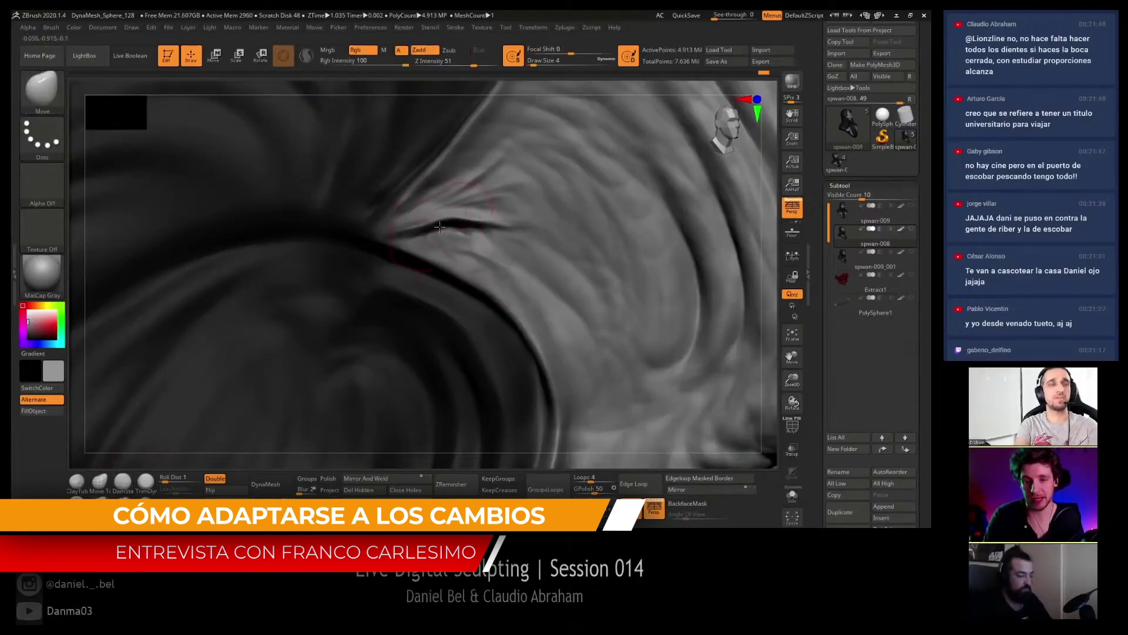
{"action": "key", "text": "bracketleft"}
{"action": "left_click_drag", "start_coordinate": [435, 228], "coordinate": [461, 225]}
{"action": "mouse_move", "coordinate": [452, 219]}
{"action": "right_mouse_down"}
{"action": "mouse_move", "coordinate": [449, 228]}
{"action": "mouse_move", "coordinate": [446, 218]}
{"action": "right_mouse_up"}
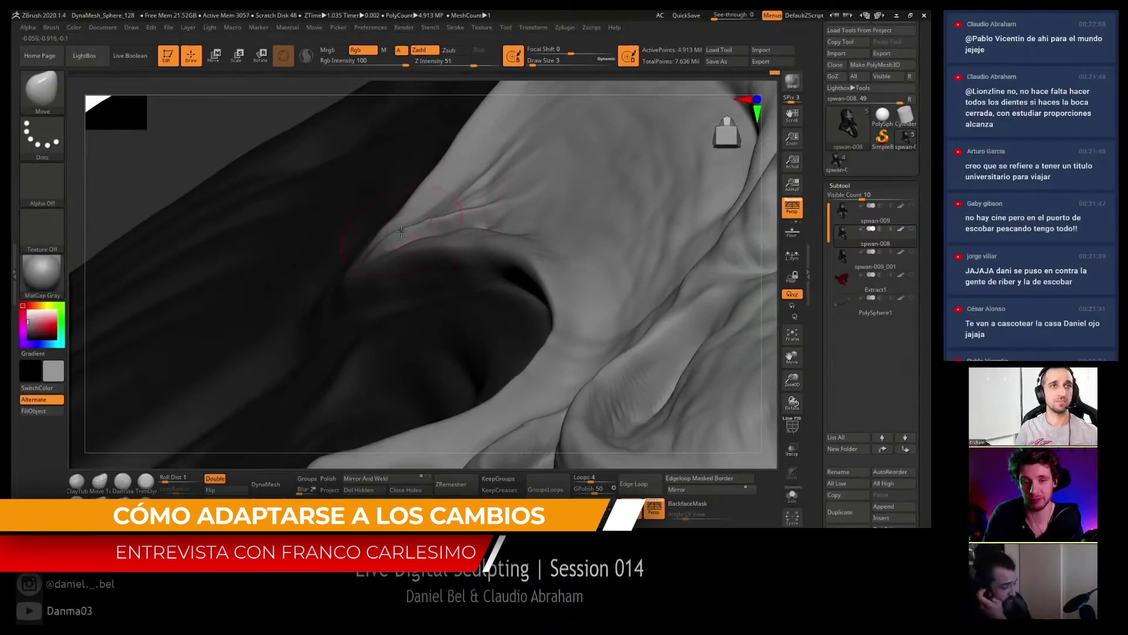
{"action": "mouse_move", "coordinate": [395, 235]}
{"action": "right_mouse_down"}
{"action": "mouse_move", "coordinate": [520, 241]}
{"action": "mouse_move", "coordinate": [412, 265]}
{"action": "mouse_move", "coordinate": [459, 272]}
{"action": "right_mouse_up"}
- Carve a darker, deeper DamStandard line along the eyelid crease, extending it rightward
{"action": "left_click", "coordinate": [122, 481]}
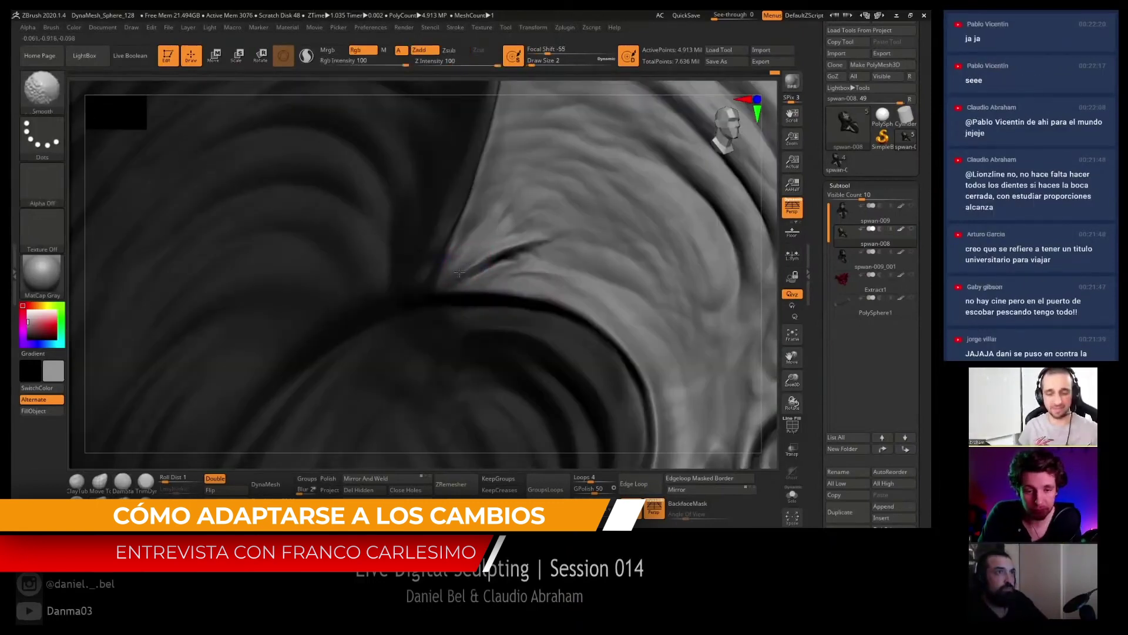
{"action": "left_click_drag", "start_coordinate": [473, 270], "coordinate": [495, 257]}
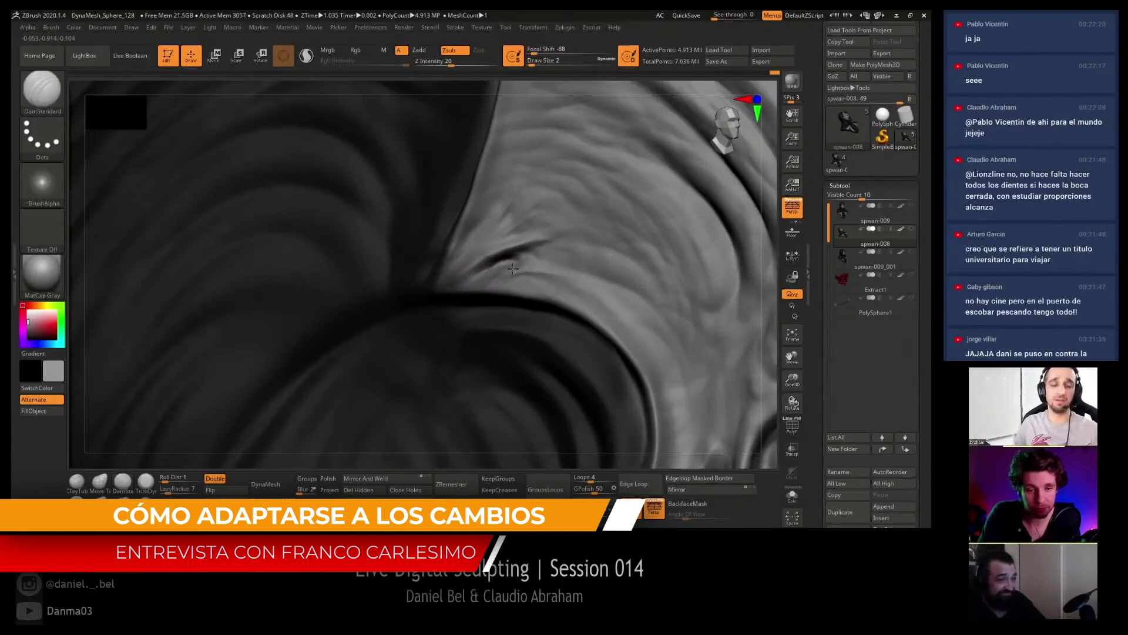
{"action": "left_click_drag", "start_coordinate": [513, 268], "coordinate": [545, 262]}
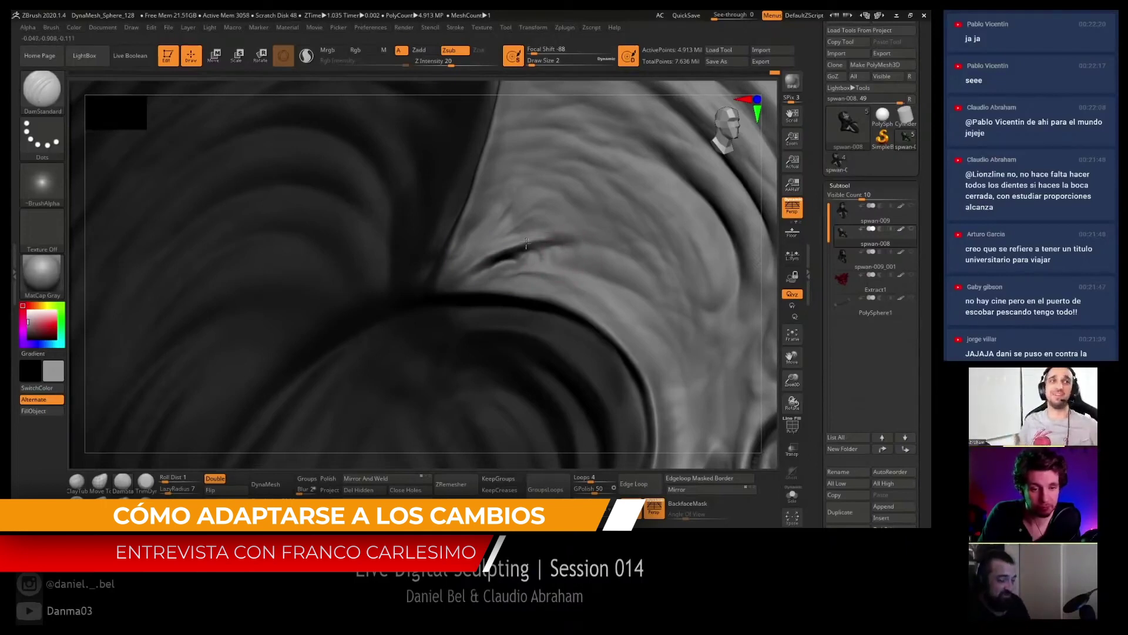
{"action": "left_click_drag", "start_coordinate": [528, 258], "coordinate": [488, 270]}
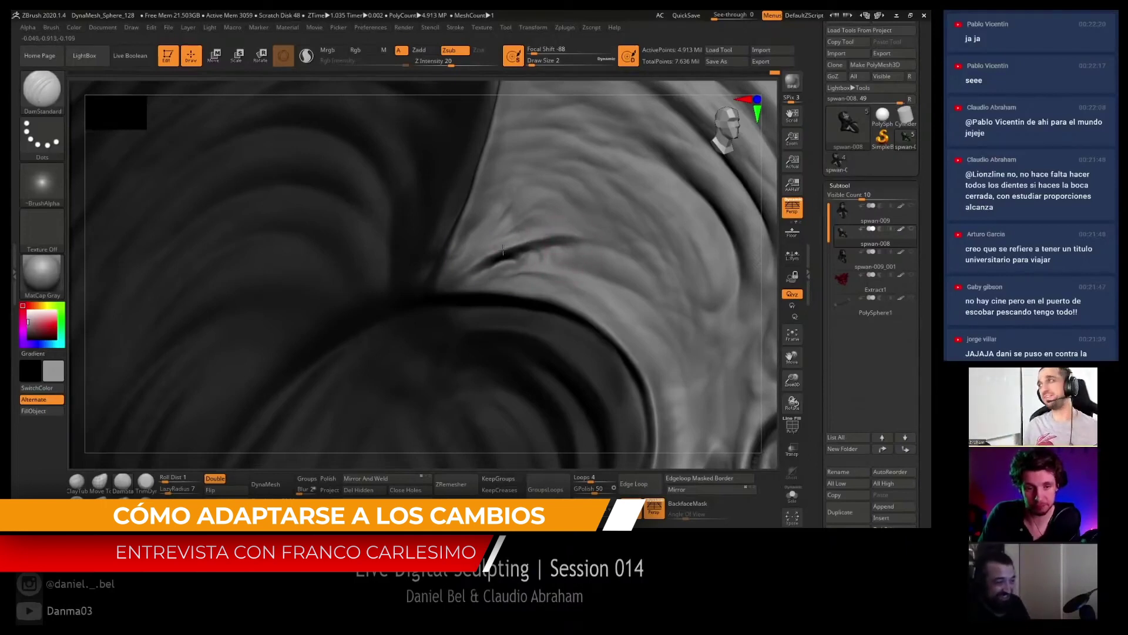
{"action": "right_click_drag", "start_coordinate": [509, 219], "coordinate": [512, 234]}
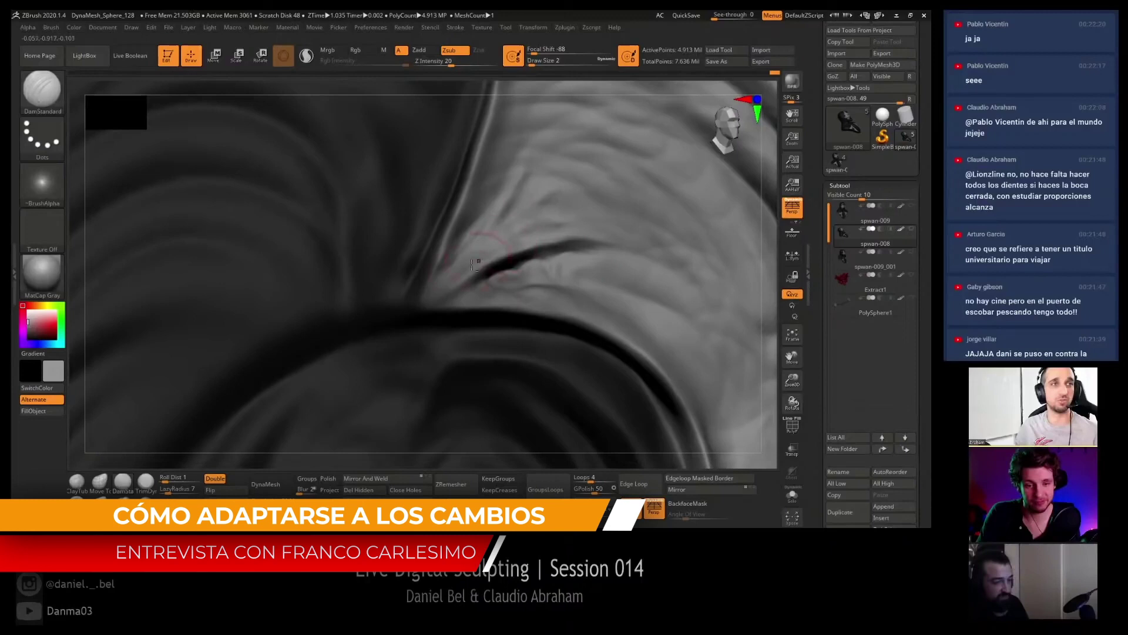
{"action": "right_click_drag", "start_coordinate": [478, 262], "coordinate": [509, 271]}
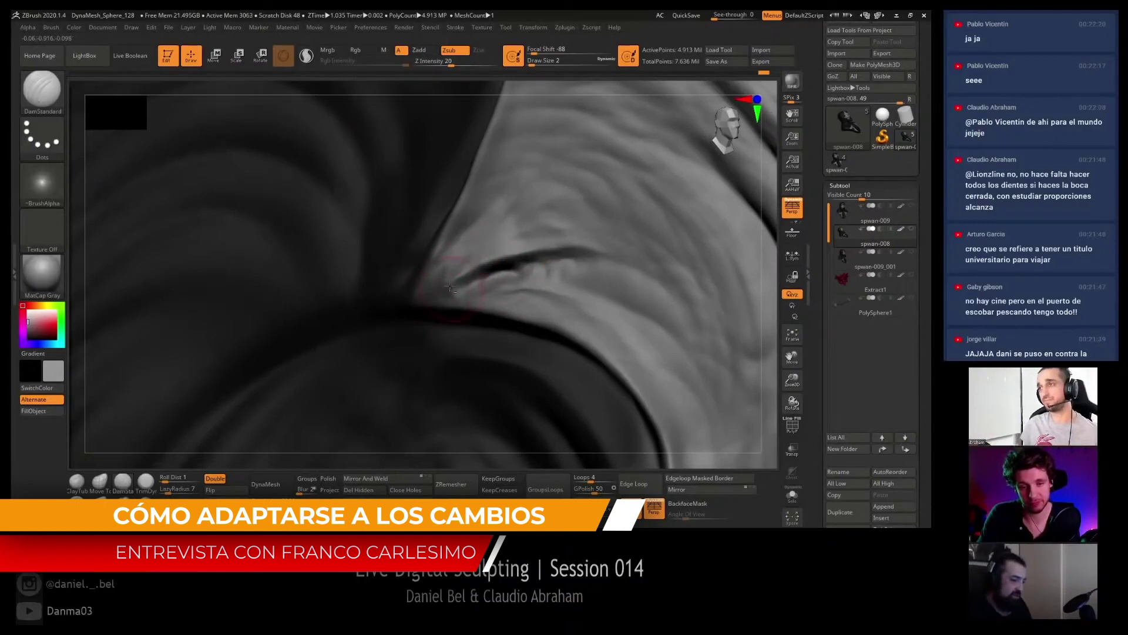
- Smooth the crease's harsh edge, then deepen it with a finer size-1 brush
{"action": "key", "text": "shift"}
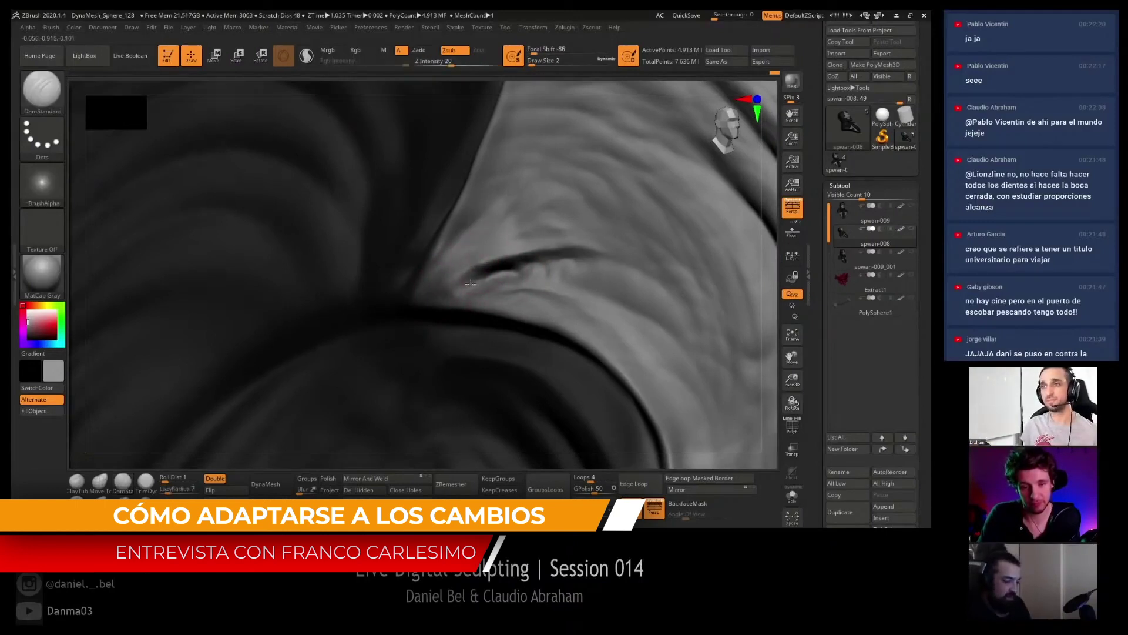
{"action": "left_click_drag", "start_coordinate": [504, 271], "coordinate": [483, 258], "text": "shift"}
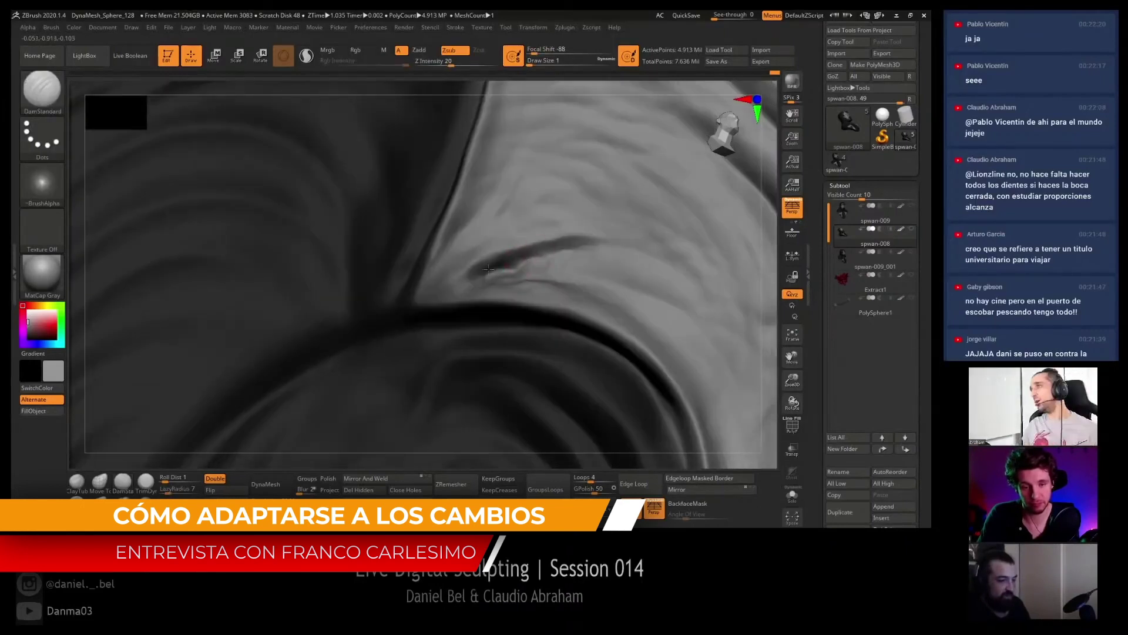
{"action": "key", "text": "bracketright"}
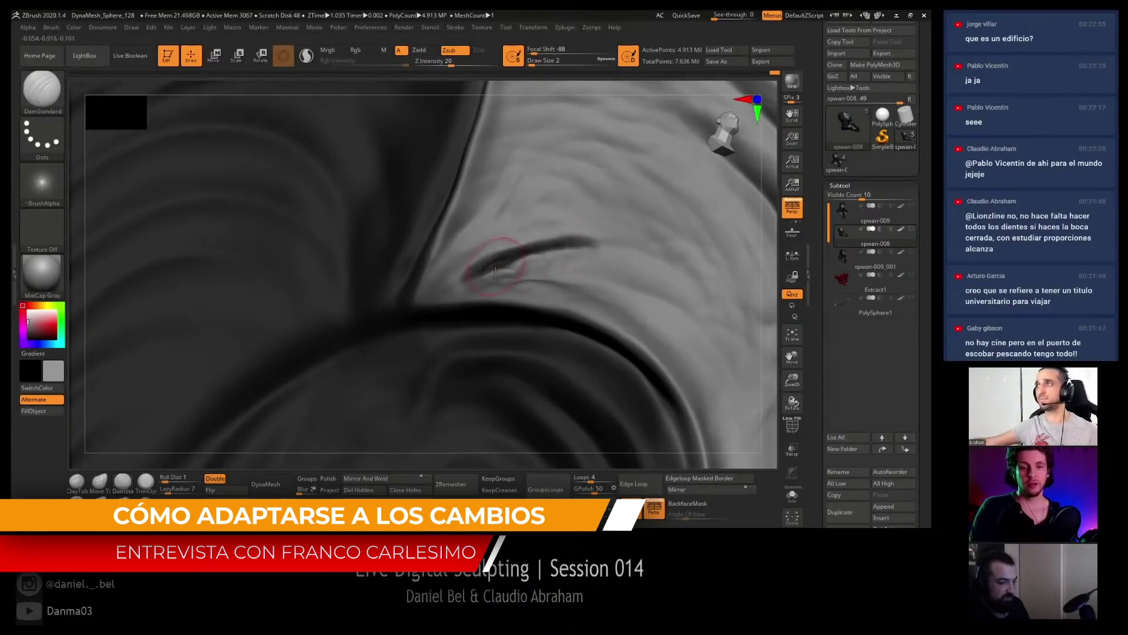
{"action": "right_click_drag", "start_coordinate": [495, 272], "coordinate": [481, 288]}
{"action": "key", "text": "bracketleft"}
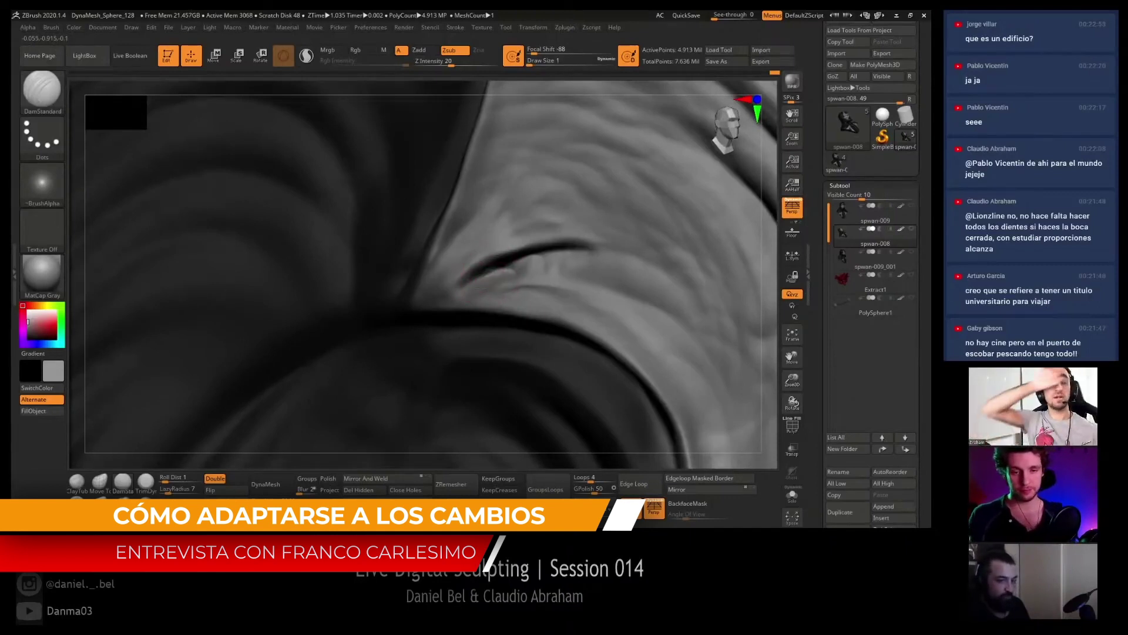
{"action": "left_click_drag", "start_coordinate": [481, 288], "coordinate": [474, 282]}
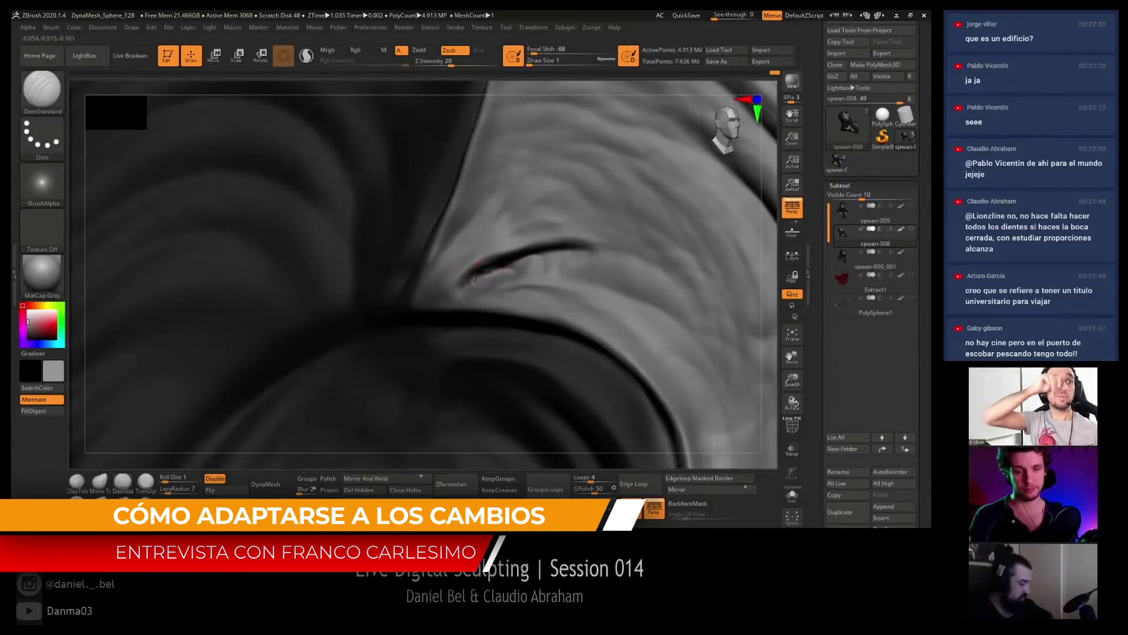
{"action": "mouse_move", "coordinate": [474, 283]}
{"action": "right_mouse_down"}
{"action": "mouse_move", "coordinate": [520, 255]}
{"action": "mouse_move", "coordinate": [557, 251]}
{"action": "right_mouse_up"}
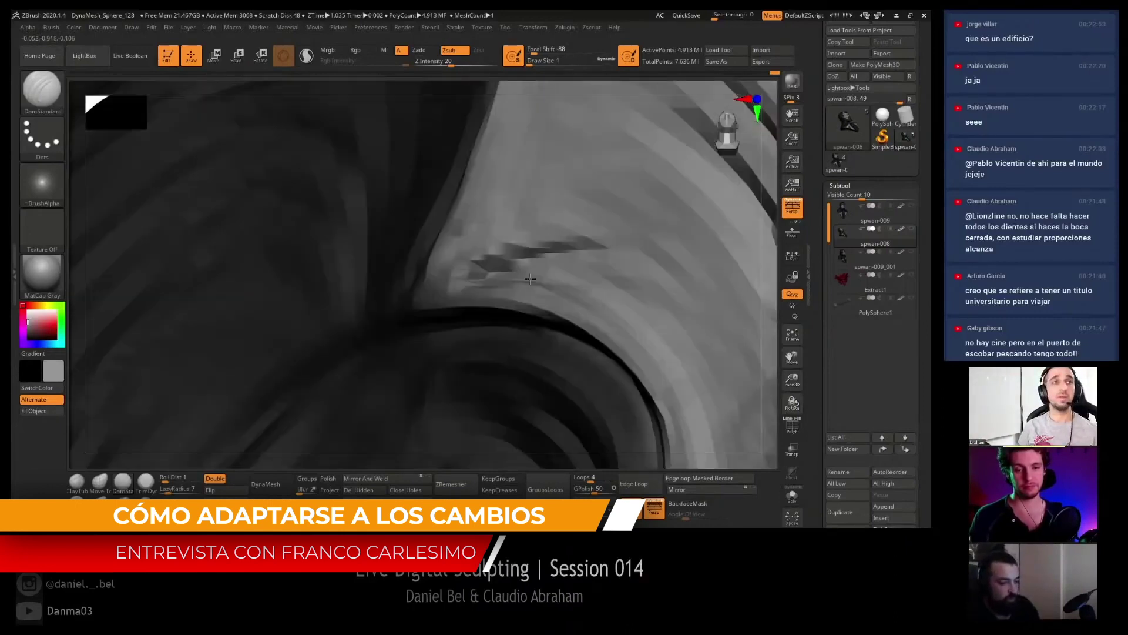
- Carve the eyelid crease darker at draw size 2 and smooth its surroundings
{"action": "key", "text": "s"}
{"action": "left_click", "coordinate": [557, 251]}
{"action": "key", "text": "bracketleft"}
{"action": "mouse_move", "coordinate": [500, 260]}
{"action": "left_mouse_down"}
{"action": "mouse_move", "coordinate": [542, 254]}
{"action": "mouse_move", "coordinate": [450, 283]}
{"action": "left_mouse_up"}
{"action": "right_click_drag", "start_coordinate": [450, 283], "coordinate": [421, 288]}
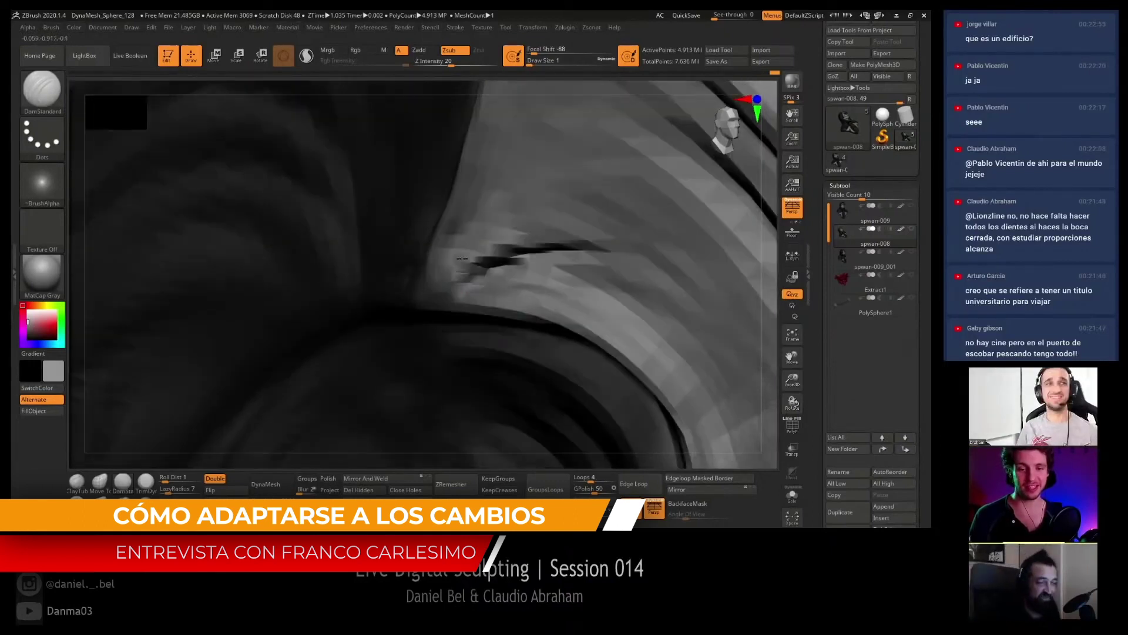
{"action": "type", "text": "s3"}
{"action": "key", "text": "Return"}
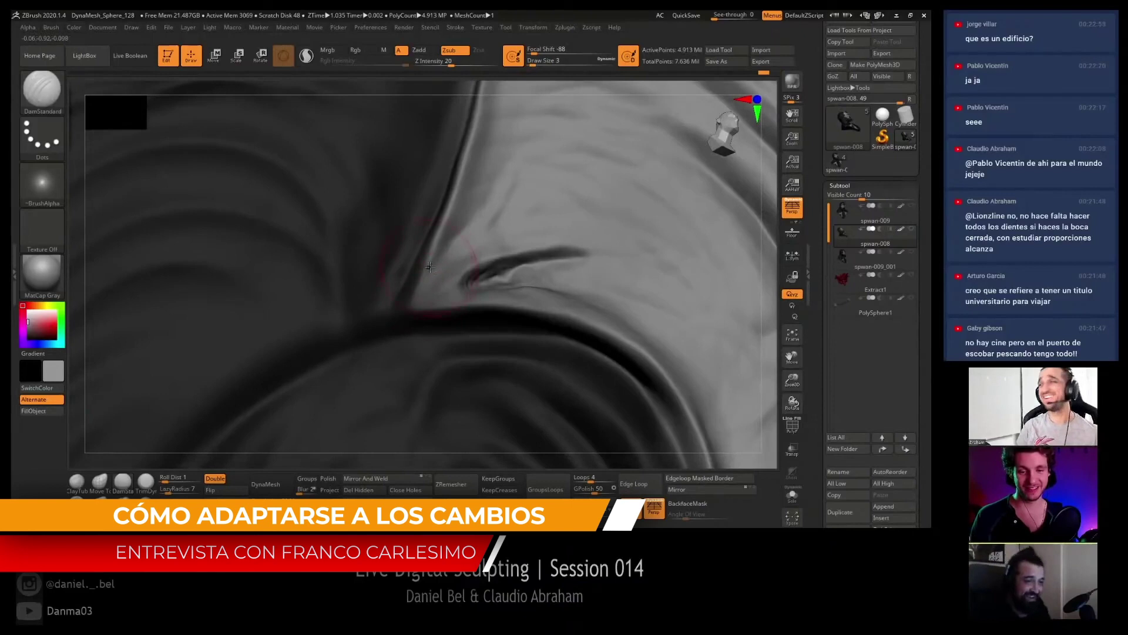
- Return the mesh to its highest subdivision level and inspect the crease at size 2
{"action": "mouse_move", "coordinate": [440, 293]}
{"action": "right_mouse_down"}
{"action": "mouse_move", "coordinate": [482, 241]}
{"action": "mouse_move", "coordinate": [448, 253]}
{"action": "right_mouse_up"}
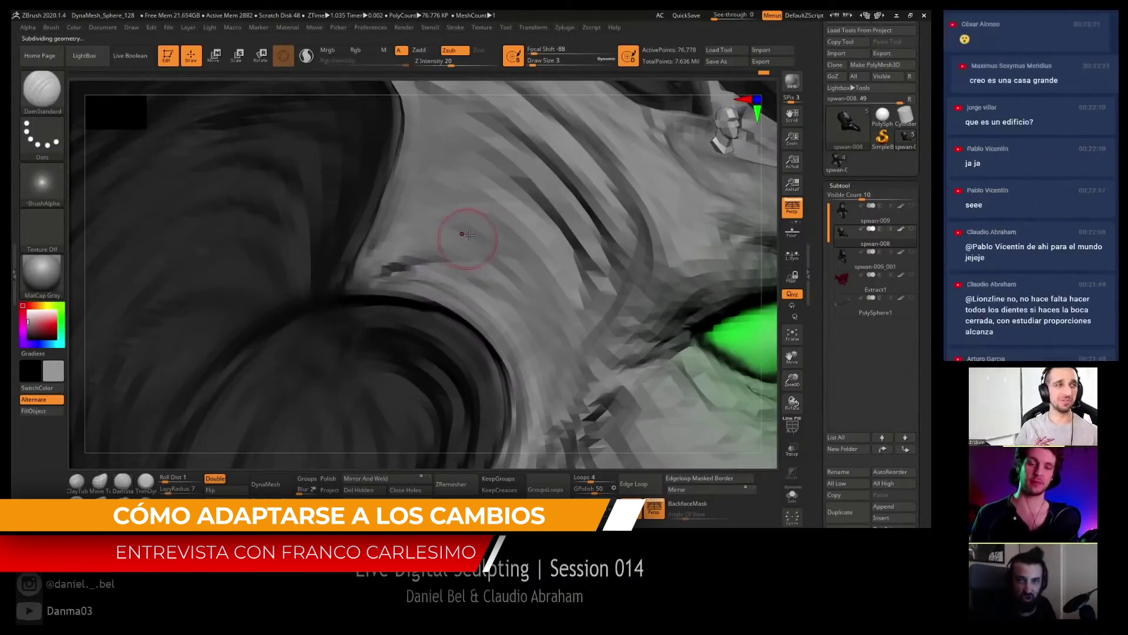
{"action": "key", "text": "d"}
{"action": "key", "text": "d"}
{"action": "key", "text": "d"}
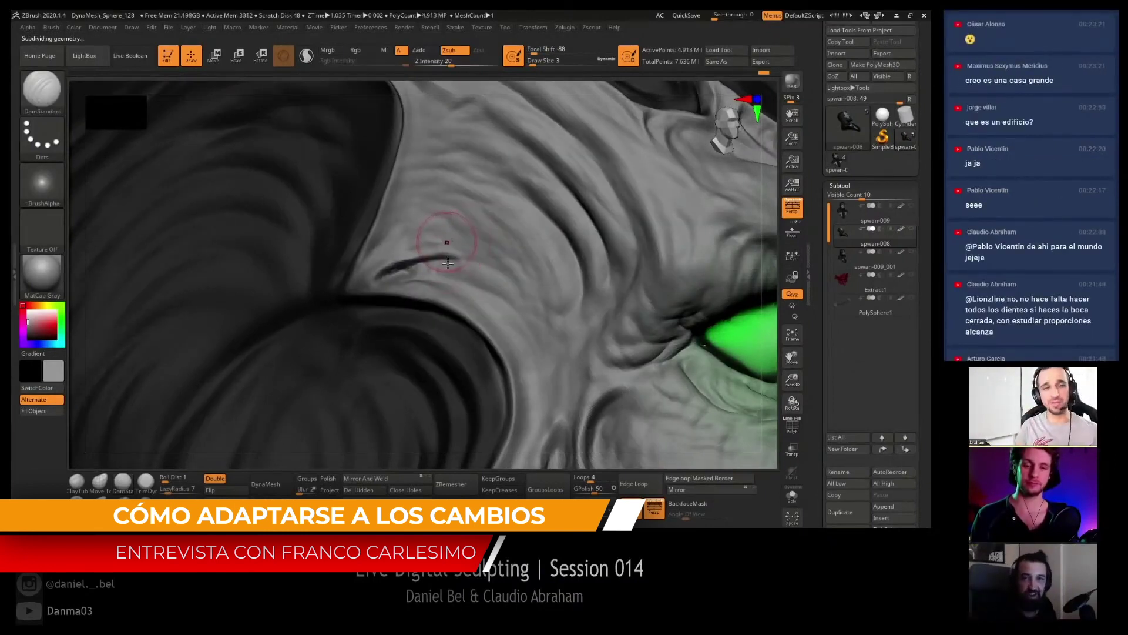
{"action": "right_click_drag", "start_coordinate": [448, 263], "coordinate": [469, 263], "text": "ctrl"}
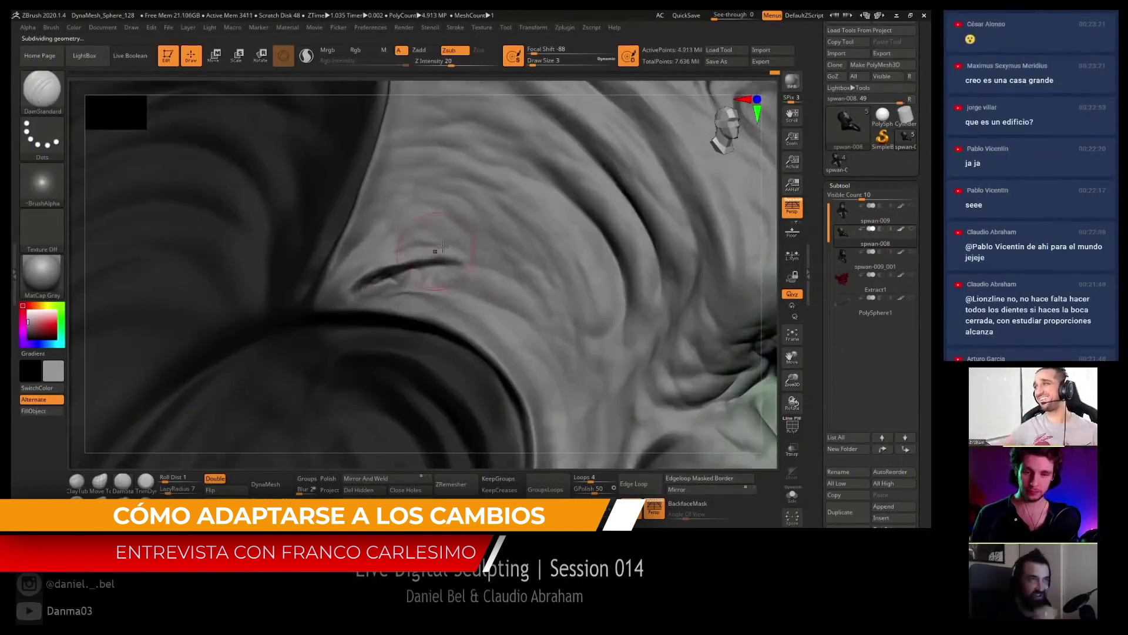
{"action": "key", "text": "bracketleft"}
{"action": "right_click_drag", "start_coordinate": [392, 267], "coordinate": [445, 255]}
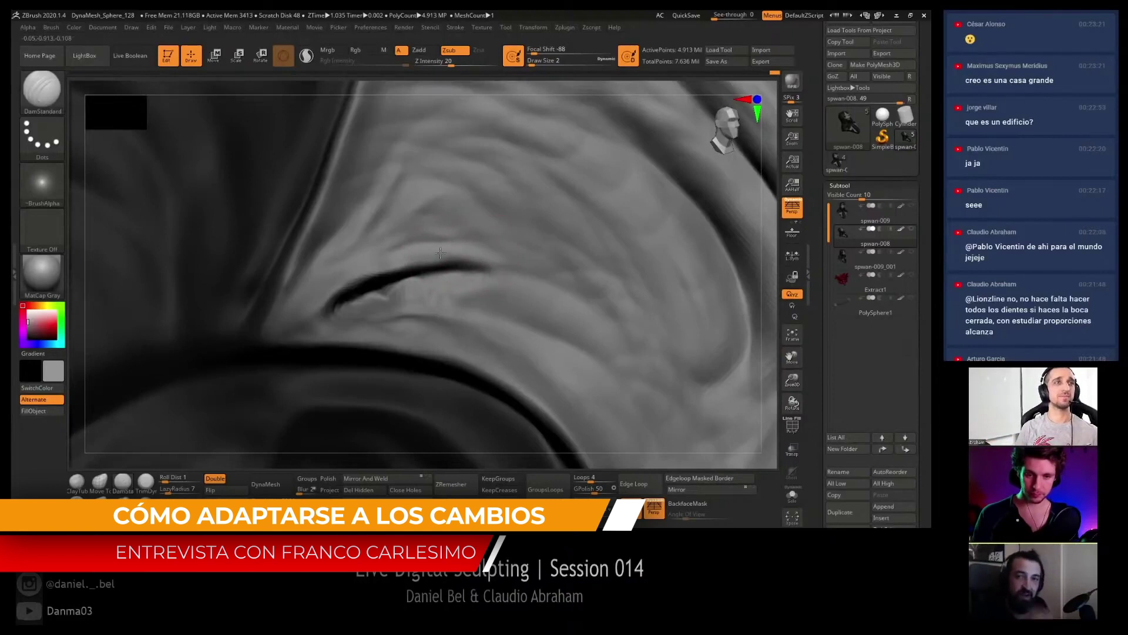
{"action": "mouse_move", "coordinate": [441, 253]}
{"action": "right_mouse_down"}
{"action": "mouse_move", "coordinate": [379, 272]}
{"action": "mouse_move", "coordinate": [397, 213]}
{"action": "mouse_move", "coordinate": [409, 276]}
{"action": "mouse_move", "coordinate": [290, 350]}
{"action": "right_mouse_up"}
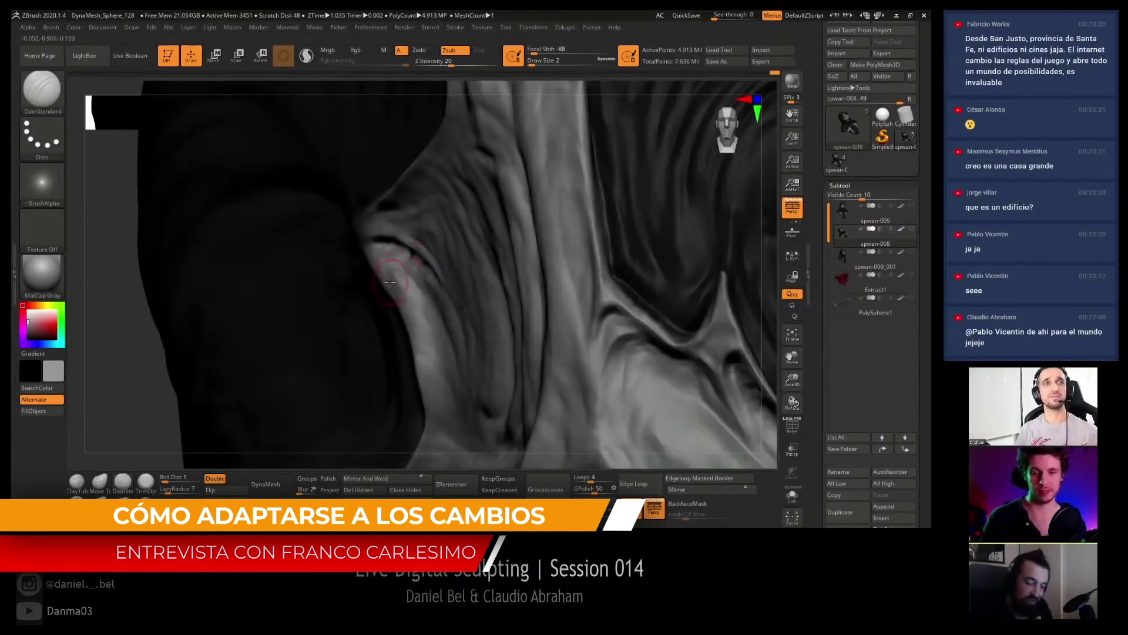
- Select Move at size 7, drop to the lowest subdivision, then step back up
{"action": "type", "text": "bmv"}
{"action": "type", "text": "s7"}
{"action": "key", "text": "shift+d"}
{"action": "key", "text": "shift+d"}
{"action": "key", "text": "shift+d"}
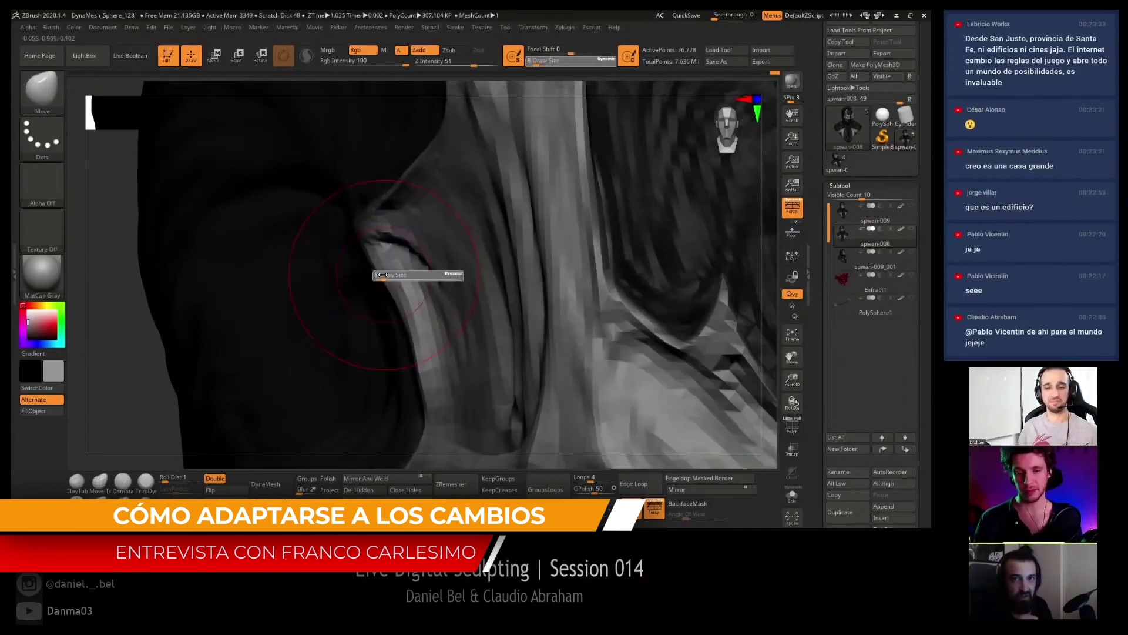
{"action": "key", "text": "d"}
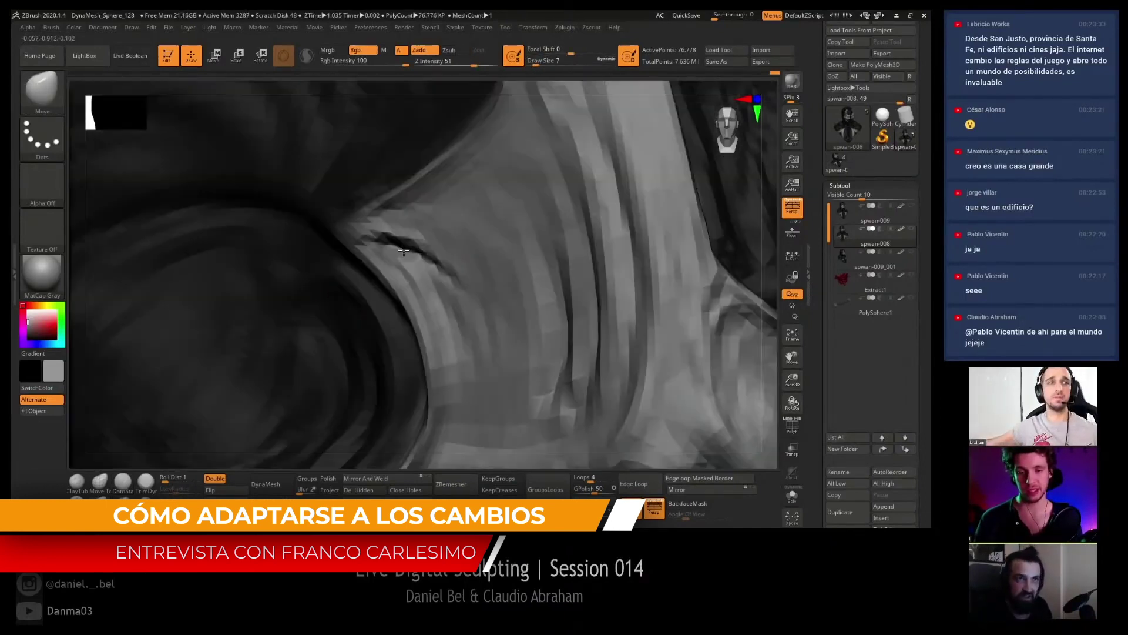
{"action": "key", "text": "d"}
{"action": "key", "text": "d"}
{"action": "mouse_move", "coordinate": [433, 251]}
{"action": "right_mouse_down"}
{"action": "mouse_move", "coordinate": [446, 258]}
{"action": "mouse_move", "coordinate": [435, 258]}
{"action": "right_mouse_up"}
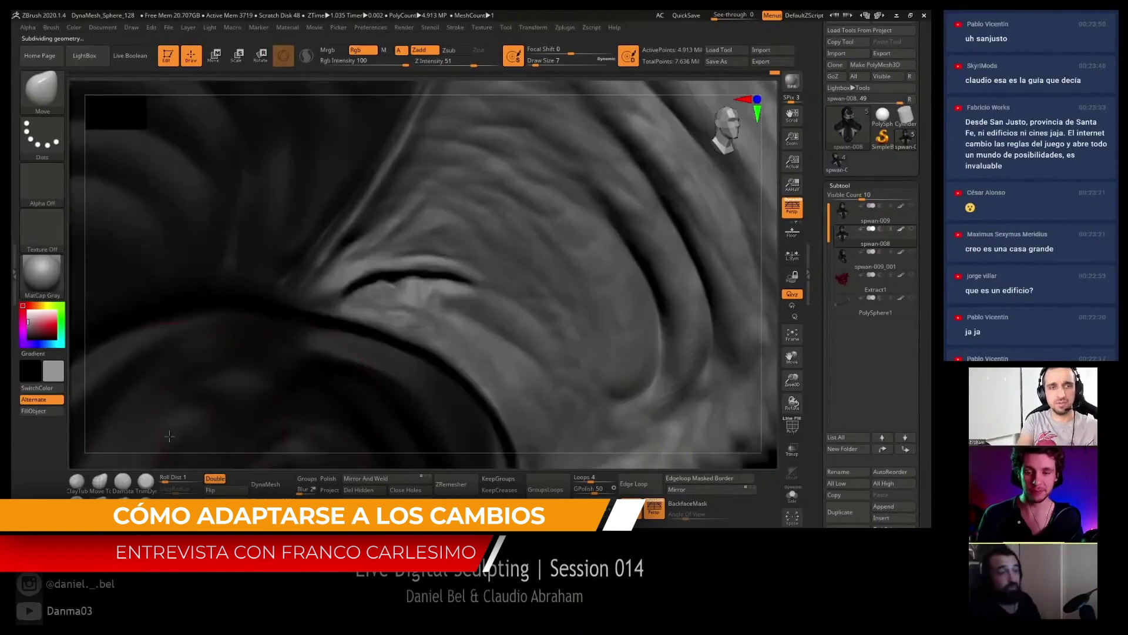
- Recarve the crease with DamStandard into a longer, deeper curved line across the fold
{"action": "key", "text": "b"}
{"action": "key", "text": "d"}
{"action": "key", "text": "s"}
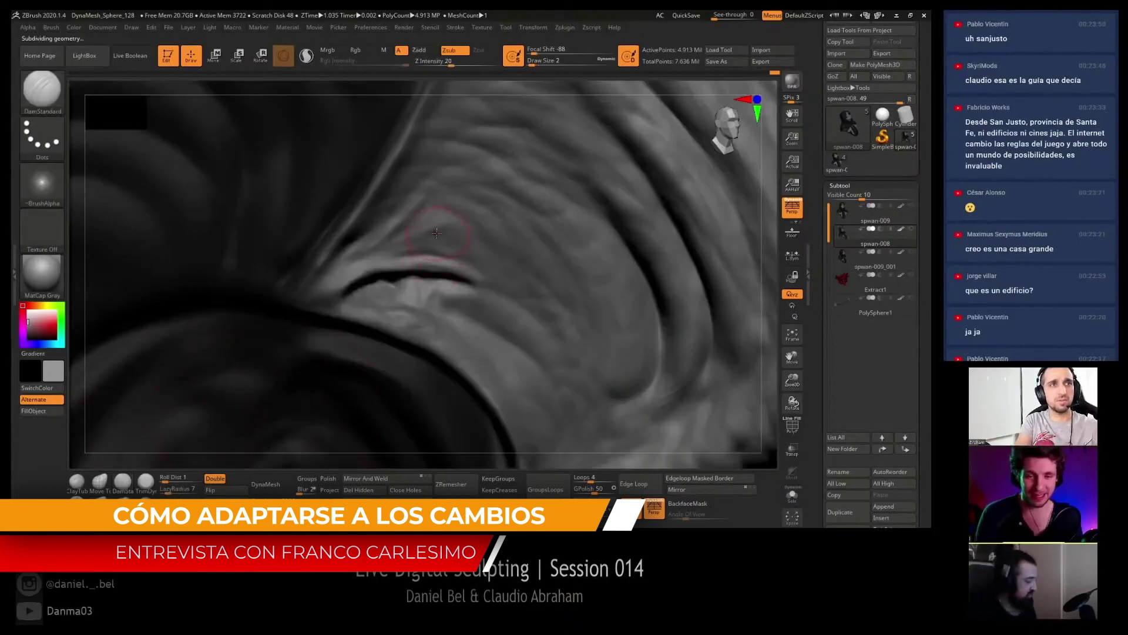
{"action": "right_click_drag", "start_coordinate": [428, 256], "coordinate": [474, 216]}
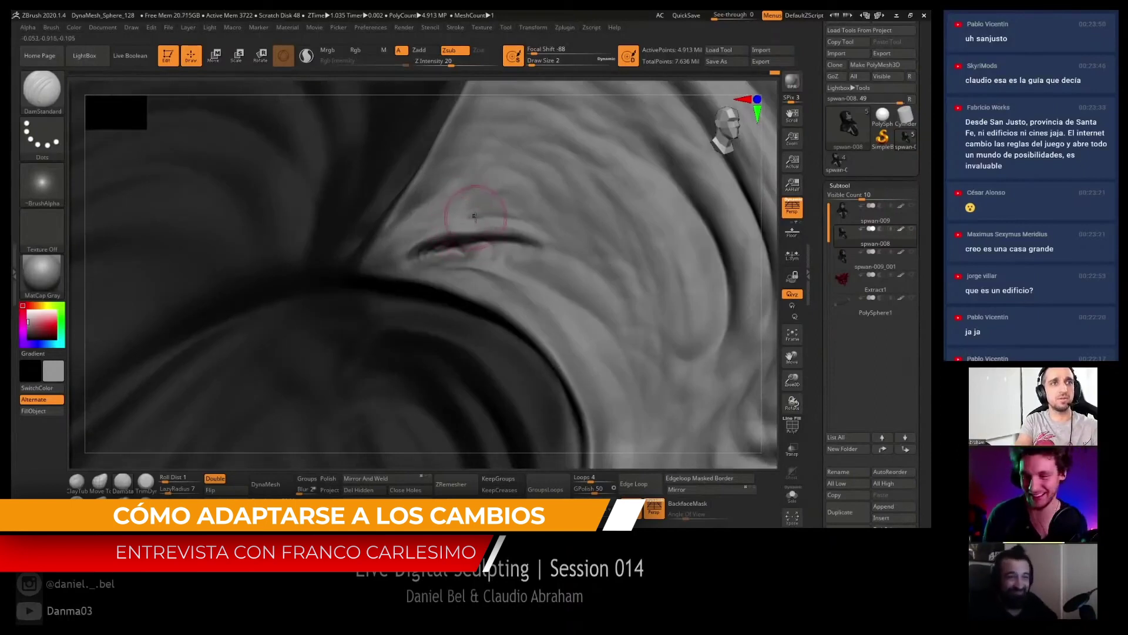
{"action": "key", "text": "shift+d"}
{"action": "key", "text": "shift+d"}
{"action": "key", "text": "shift+d"}
{"action": "key", "text": "d"}
{"action": "key", "text": "d"}
{"action": "key", "text": "d"}
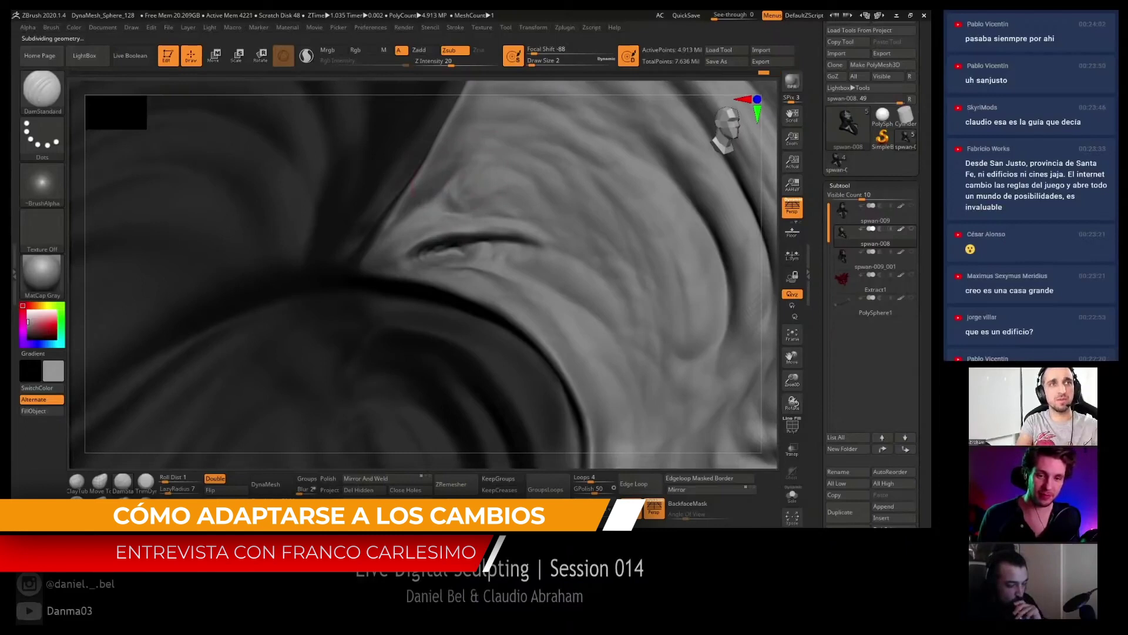
{"action": "right_click_drag", "start_coordinate": [501, 170], "coordinate": [464, 194]}
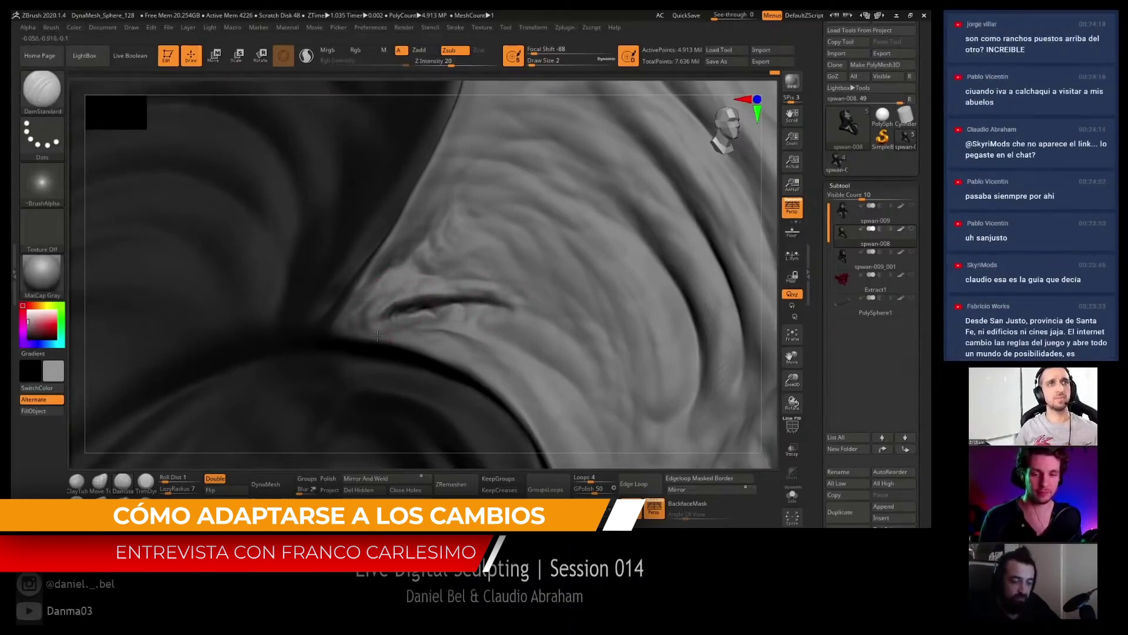
{"action": "right_click_drag", "start_coordinate": [408, 325], "coordinate": [418, 335]}
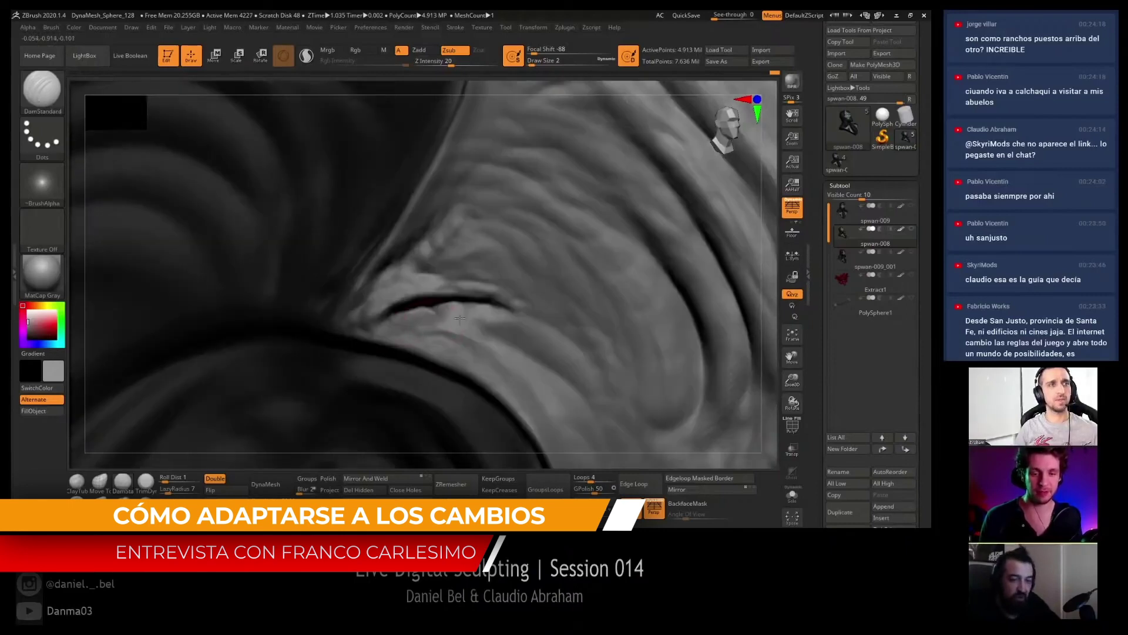
{"action": "mouse_move", "coordinate": [506, 374]}
{"action": "right_mouse_down"}
{"action": "mouse_move", "coordinate": [441, 278]}
{"action": "mouse_move", "coordinate": [363, 228]}
{"action": "mouse_move", "coordinate": [463, 225]}
{"action": "right_mouse_up"}
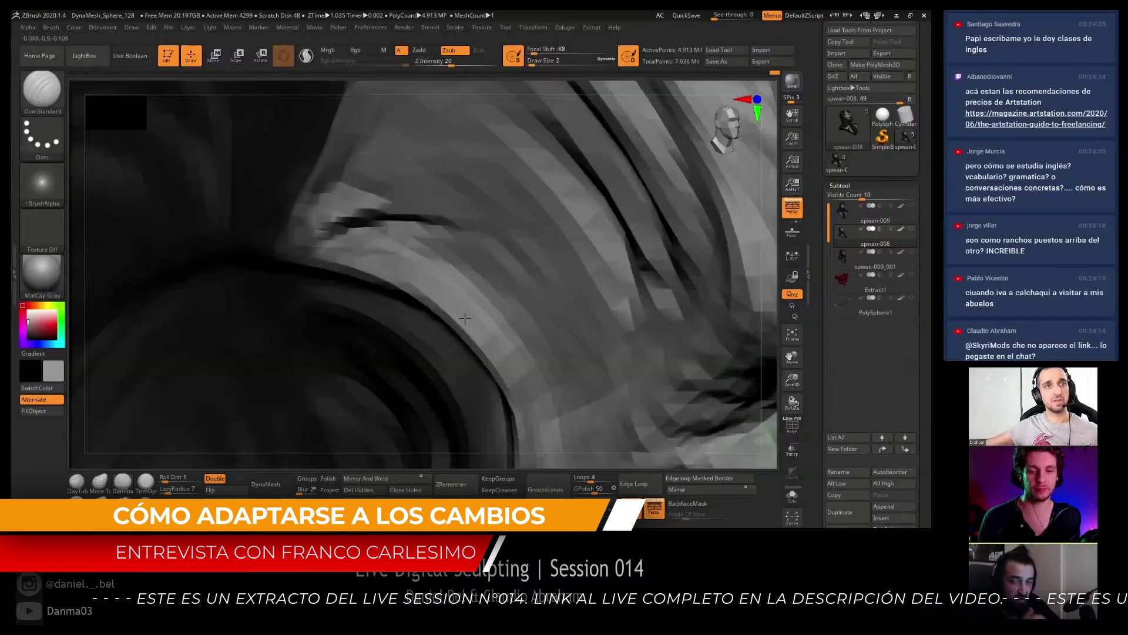
- Nudge the skin beside the brow fold with a smaller Move brush
{"action": "right_click_drag", "start_coordinate": [444, 273], "coordinate": [499, 318]}
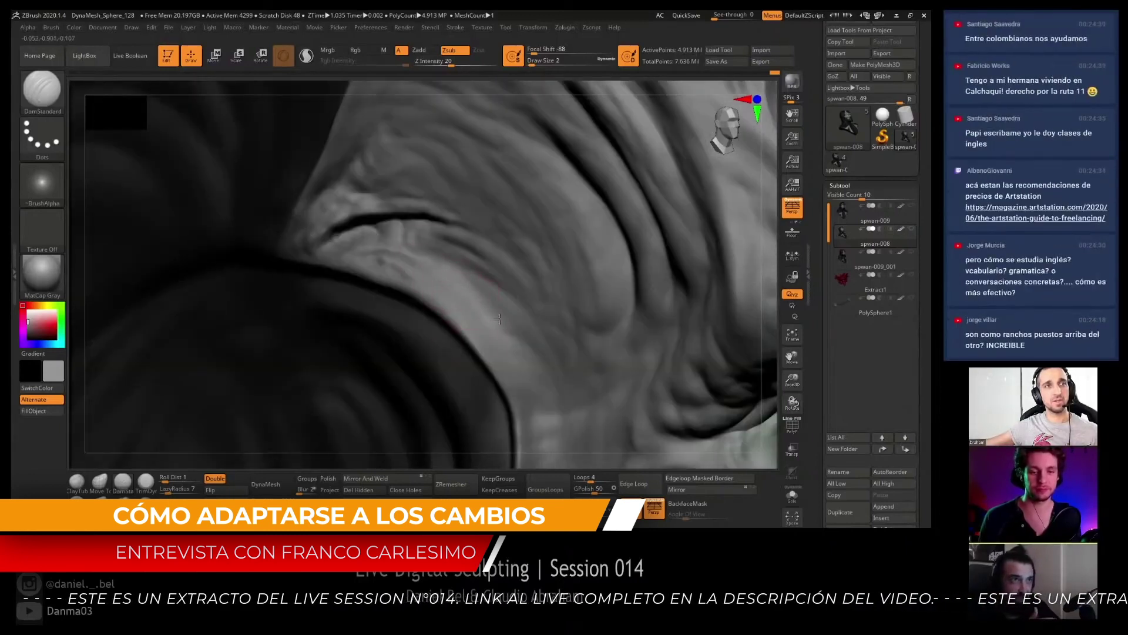
{"action": "mouse_move", "coordinate": [517, 365]}
{"action": "right_mouse_down"}
{"action": "mouse_move", "coordinate": [527, 295]}
{"action": "mouse_move", "coordinate": [517, 268]}
{"action": "right_mouse_up"}
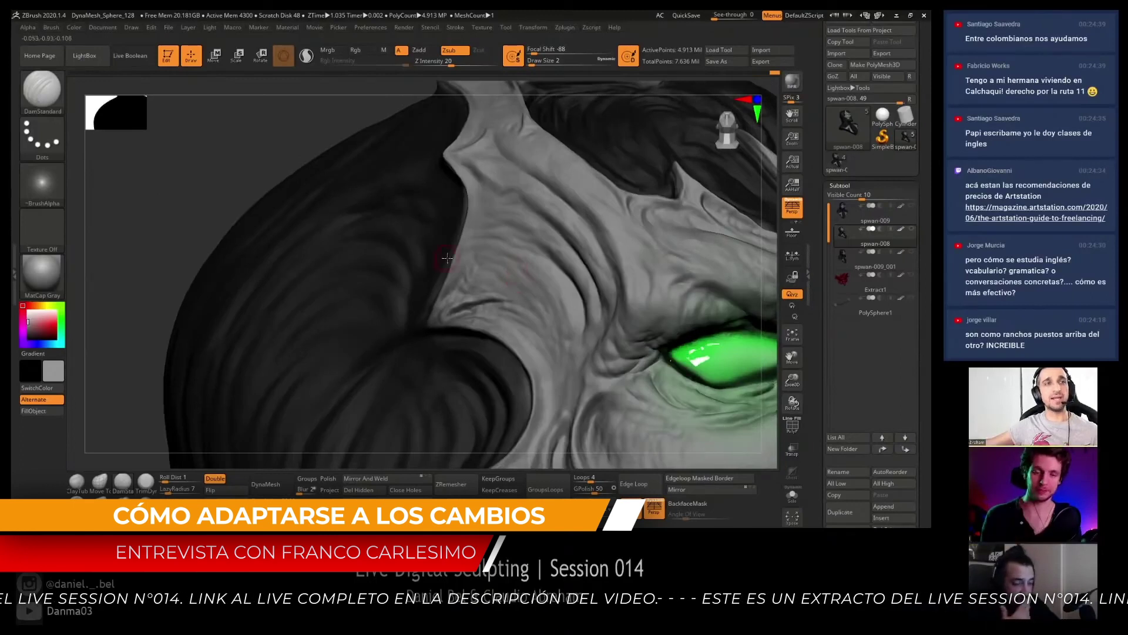
{"action": "key", "text": "b"}
{"action": "key", "text": "m"}
{"action": "key", "text": "v"}
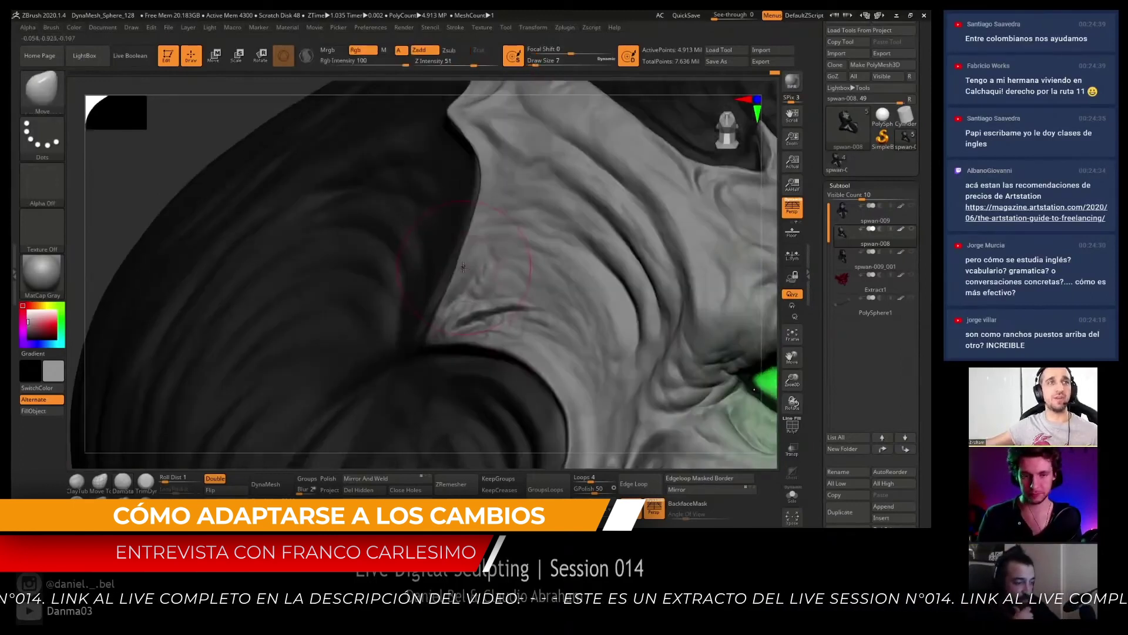
{"action": "key", "text": "bracketleft"}
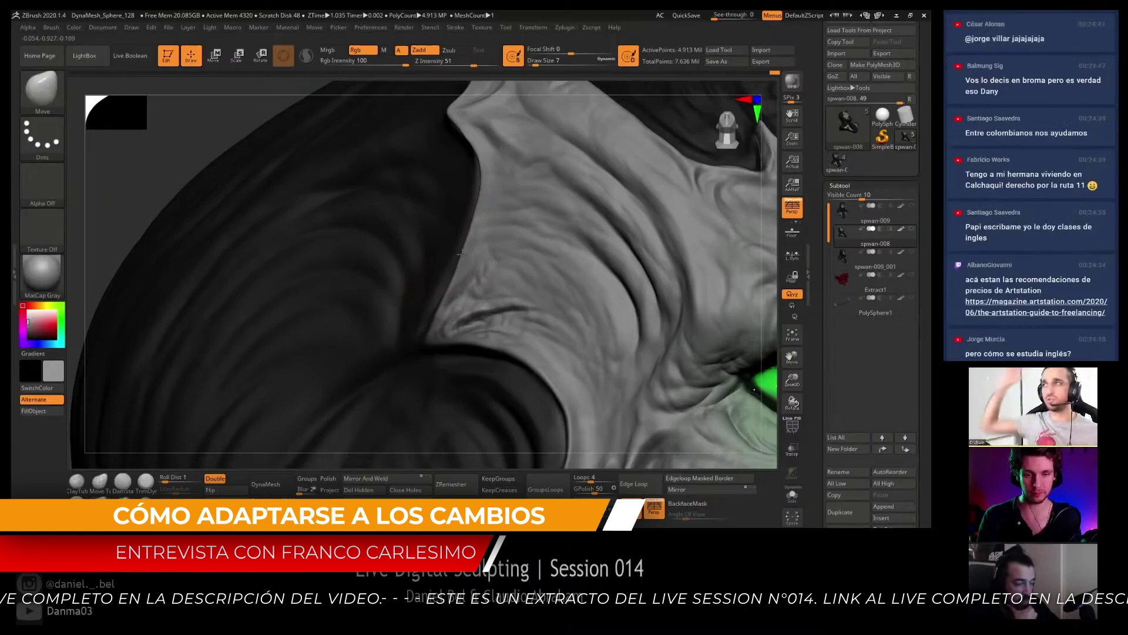
{"action": "mouse_move", "coordinate": [457, 272]}
{"action": "right_mouse_down"}
{"action": "mouse_move", "coordinate": [477, 263]}
{"action": "mouse_move", "coordinate": [466, 234]}
{"action": "mouse_move", "coordinate": [542, 181]}
{"action": "mouse_move", "coordinate": [518, 168]}
{"action": "right_mouse_up"}
- Frame the whole creature head and reselect DamStandard
{"action": "key", "text": "f"}
{"action": "key", "text": "b"}
{"action": "key", "text": "d"}
{"action": "key", "text": "s"}
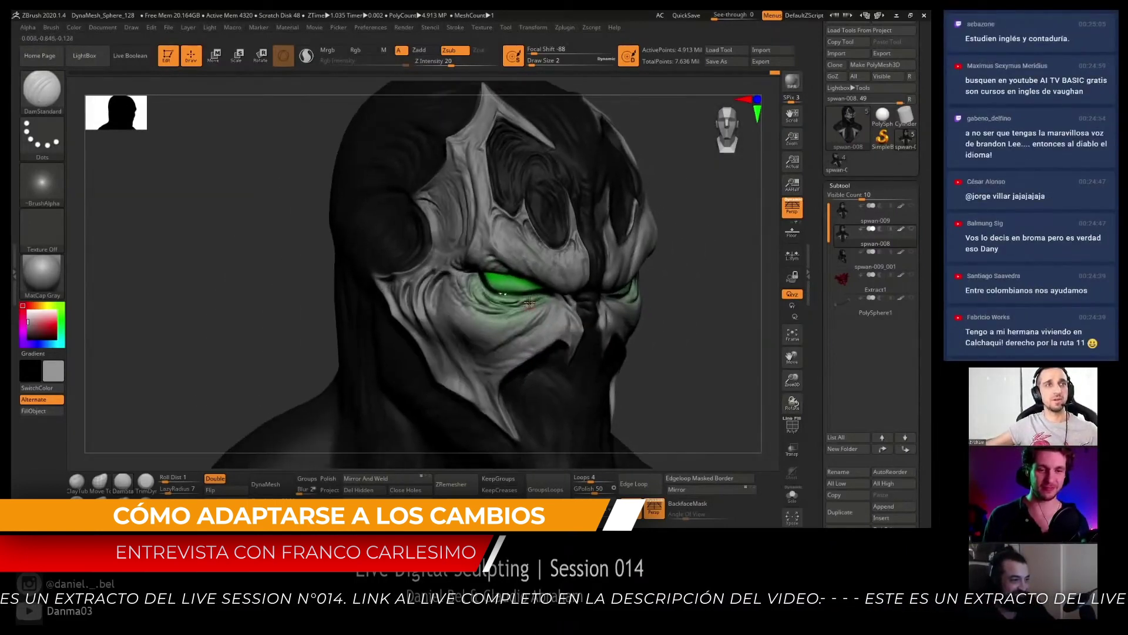
- Save the head sculpt as a ZTL file via Tool > Save As, then orbit to review it
{"action": "left_click", "coordinate": [739, 60]}
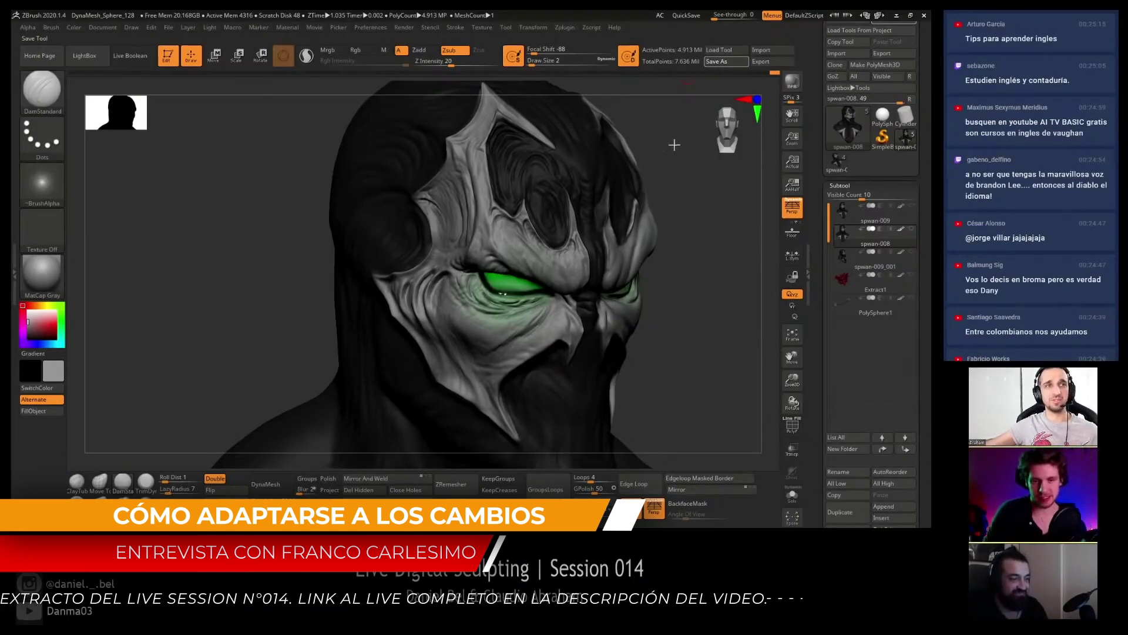
{"action": "mouse_move", "coordinate": [690, 227]}
{"action": "left_mouse_down"}
{"action": "mouse_move", "coordinate": [699, 216]}
{"action": "mouse_move", "coordinate": [588, 220]}
{"action": "left_mouse_up"}
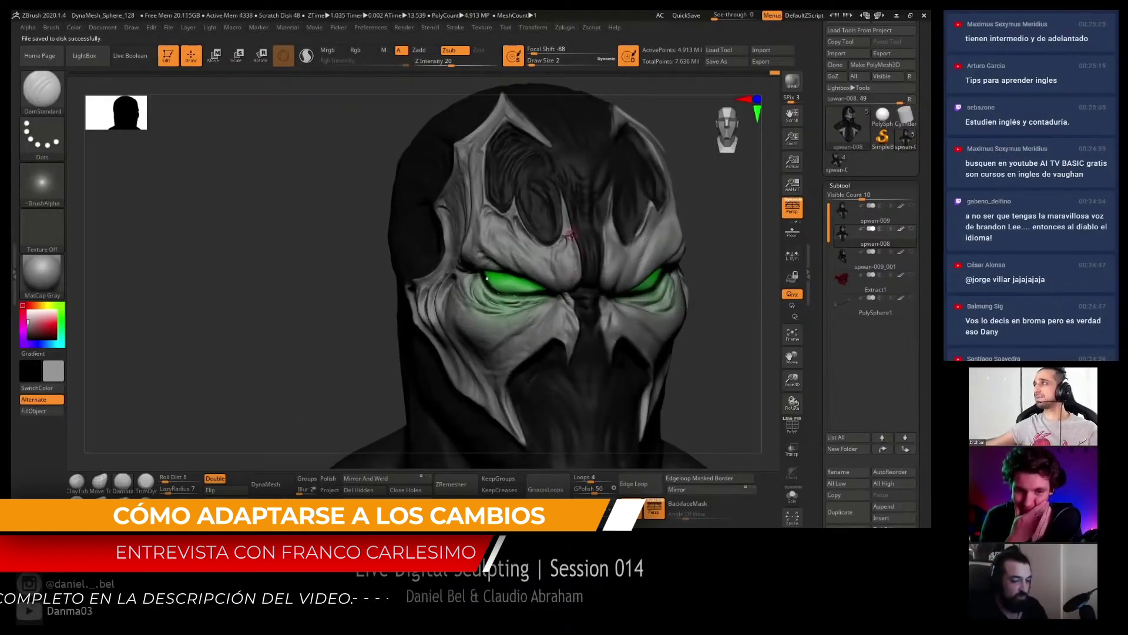
{"action": "left_click_drag", "start_coordinate": [574, 229], "coordinate": [523, 261]}
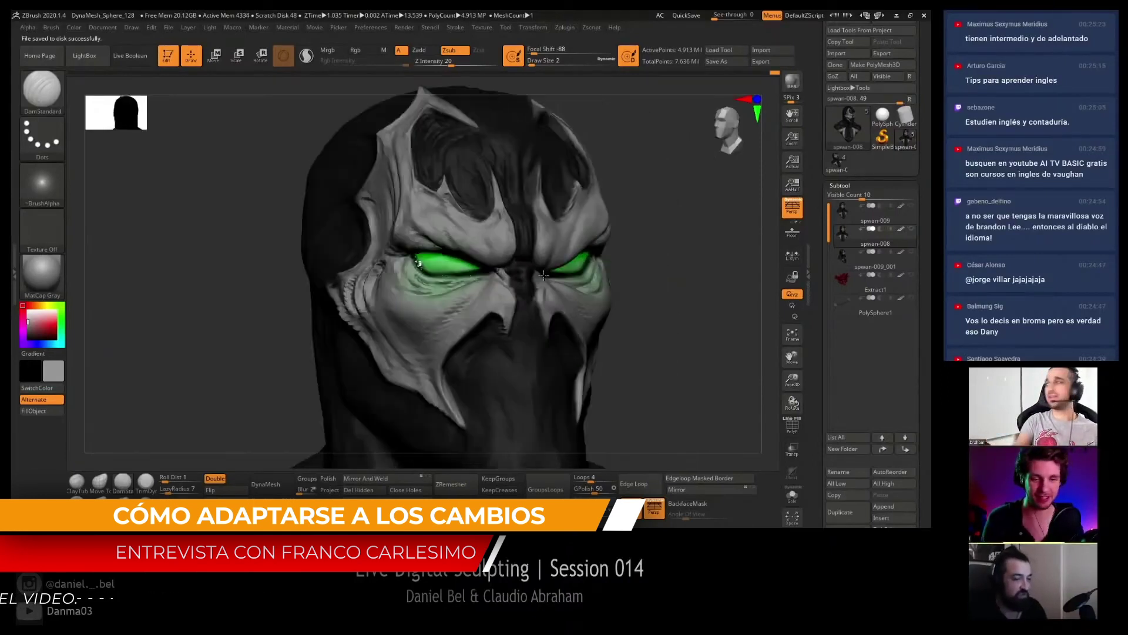